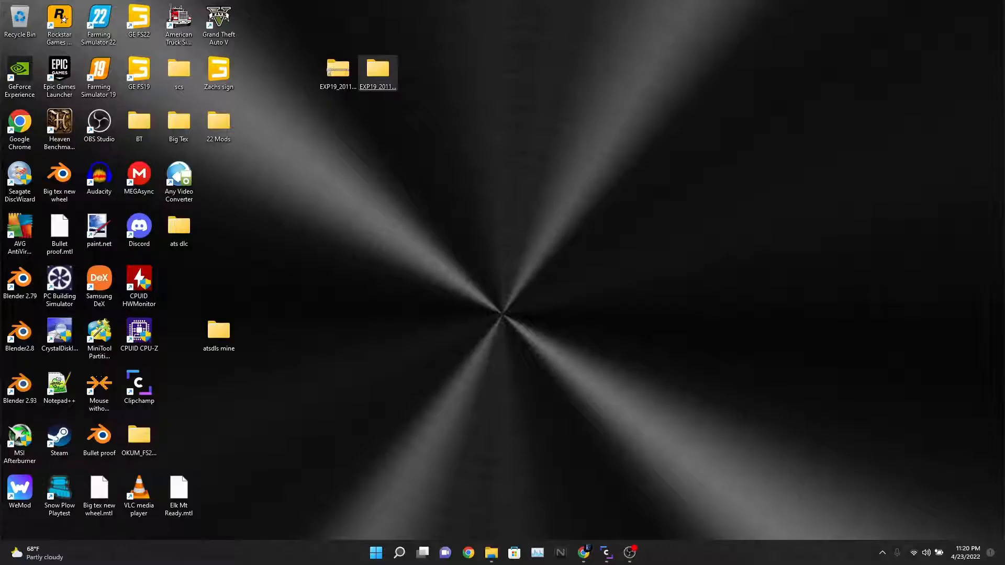
Delete the EXP19_2011 folder from the desktop, keeping the zip archive beside it
right_click(378, 70)
left_click(459, 78)
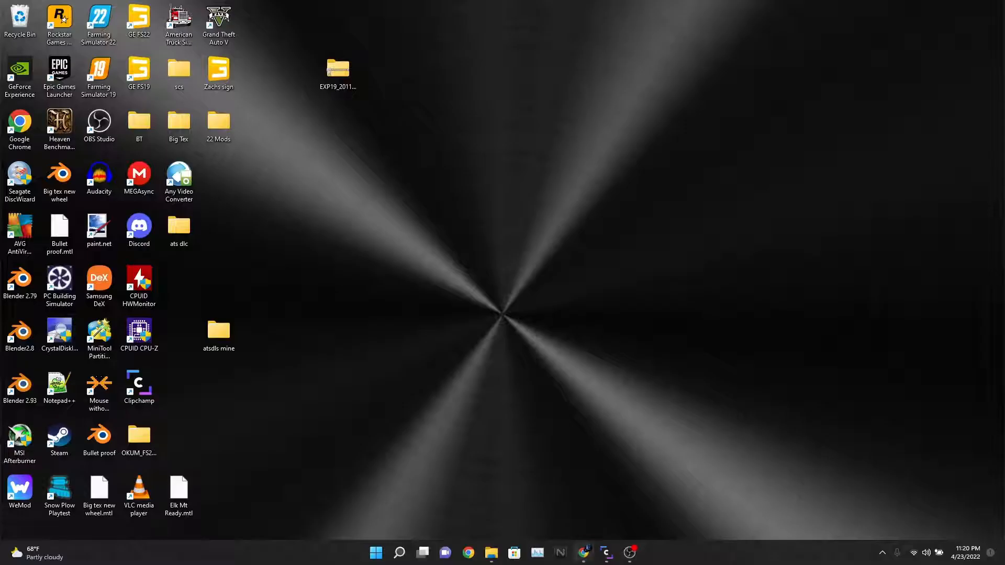
Switch to the Chrome window with the modding tool pages and examine the GIANTS Editor, Notepad++, 7-Zip and WinRAR download options
mouse_move(584, 552)
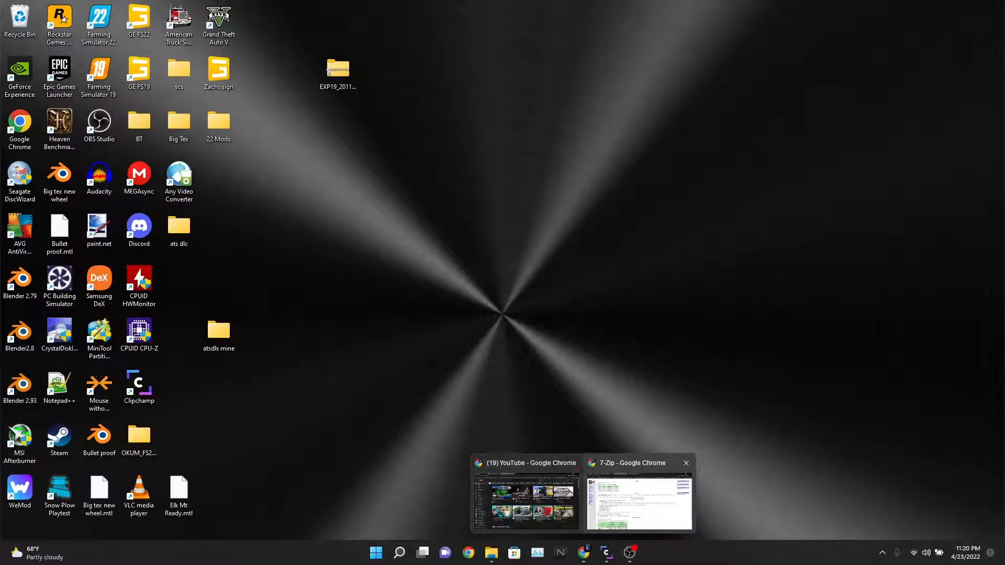
left_click(639, 500)
left_click(68, 8)
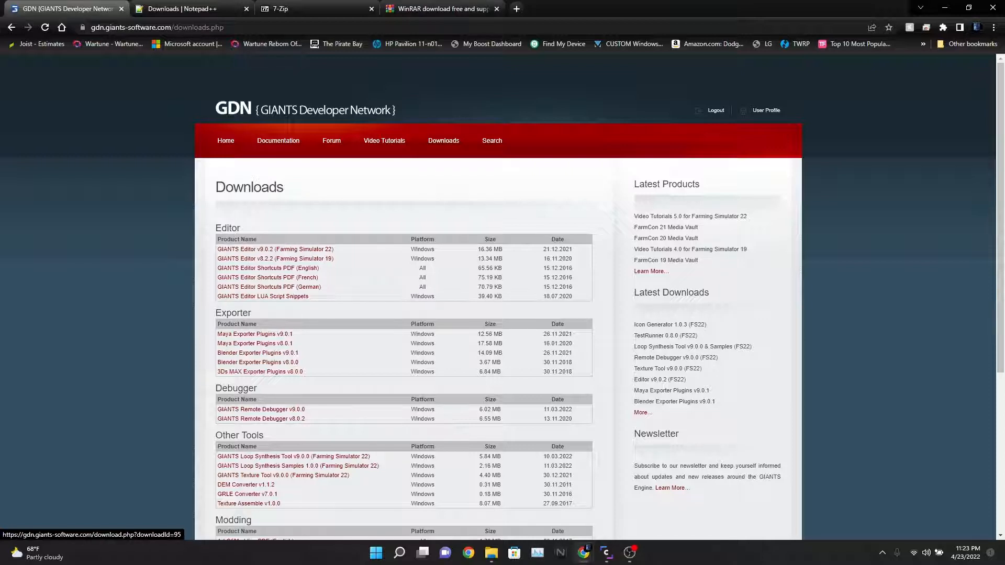
key("ctrl+Tab")
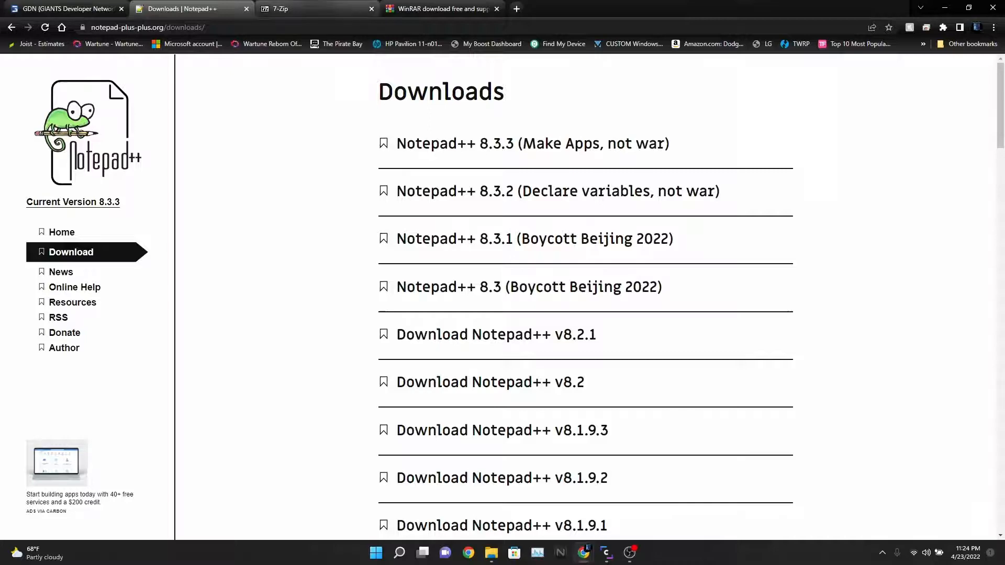
left_click(317, 9)
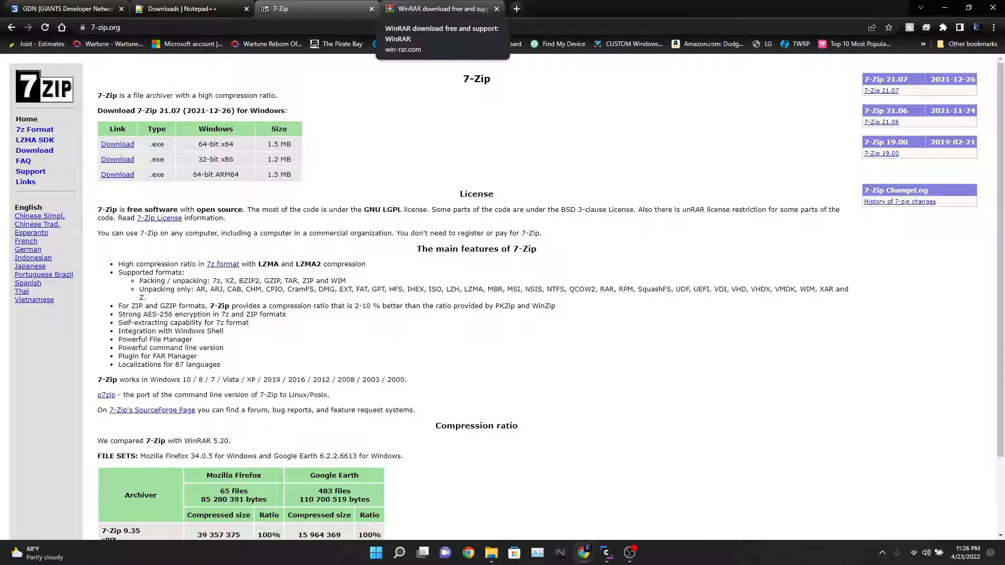
left_click(442, 8)
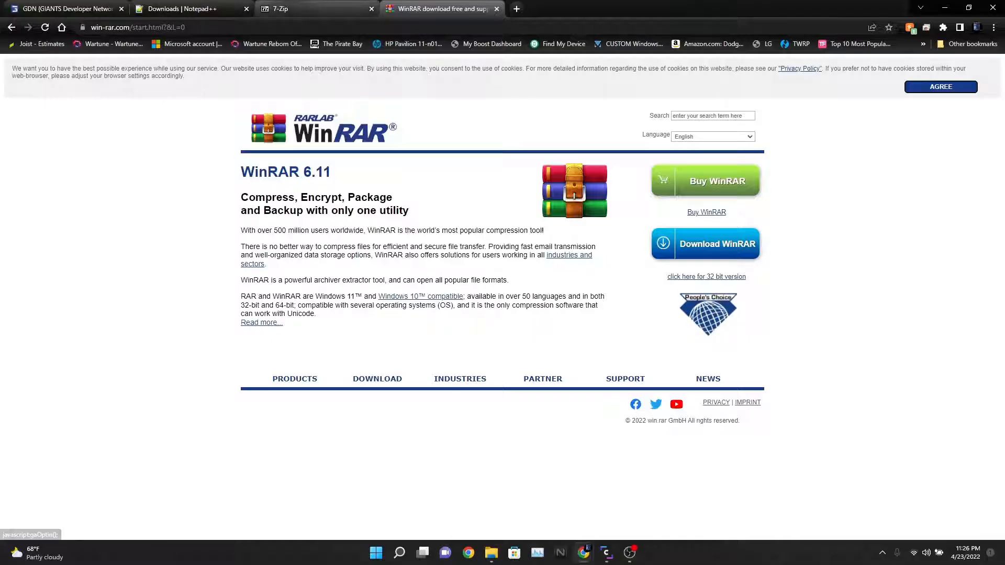
left_click(314, 9)
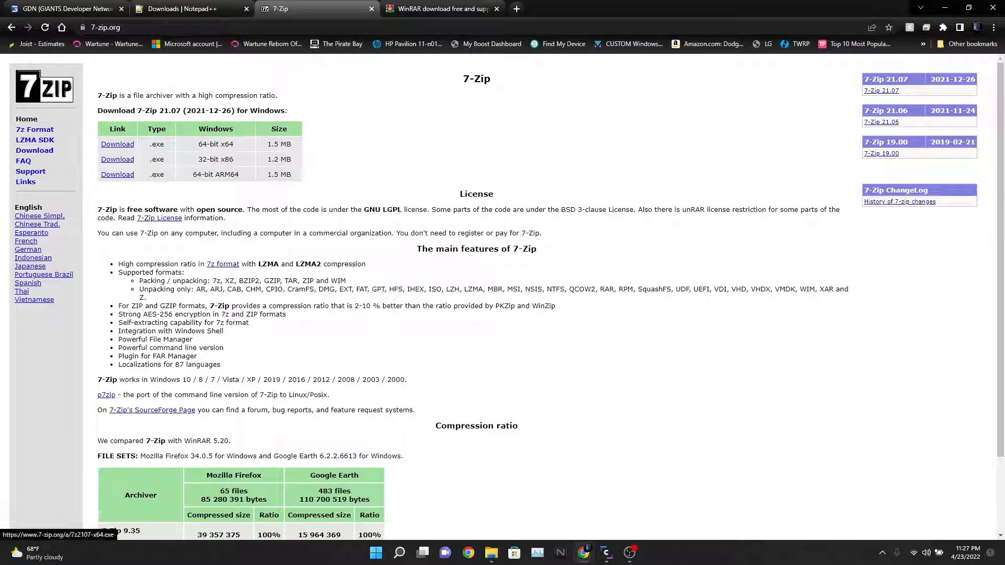
left_click(442, 9)
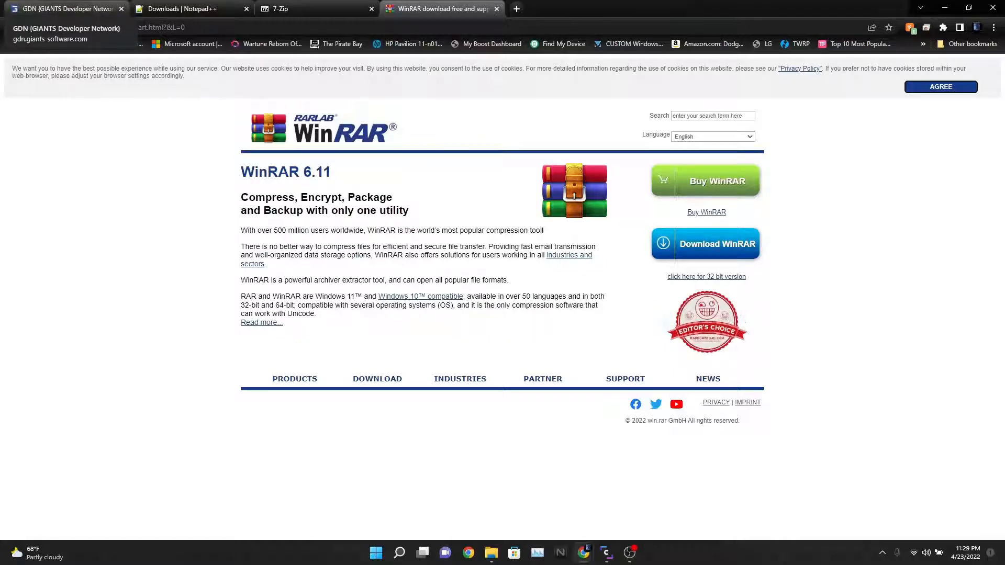
Review the GDN, Notepad++, 7-Zip and WinRAR download pages once more
left_click(65, 9)
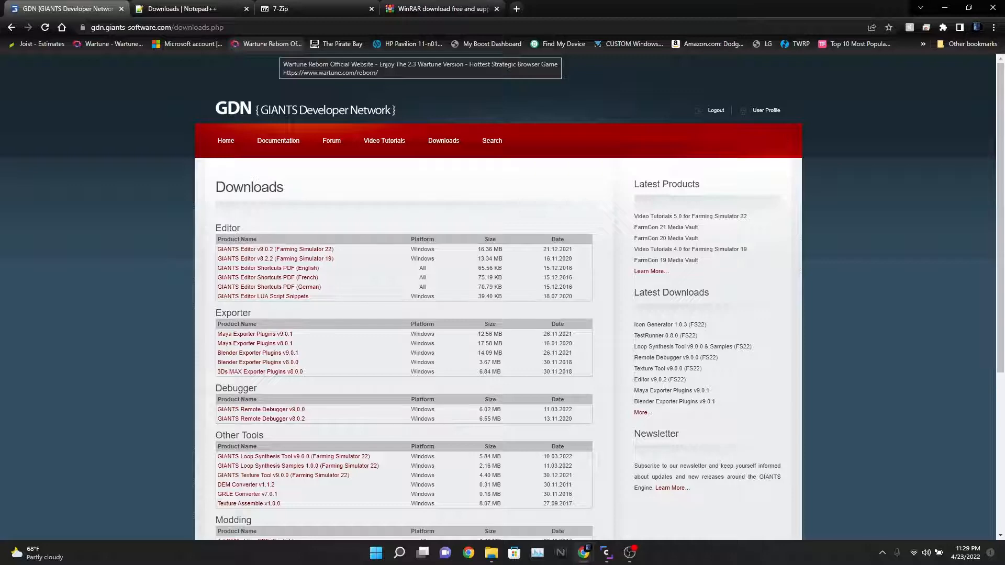
left_click(183, 8)
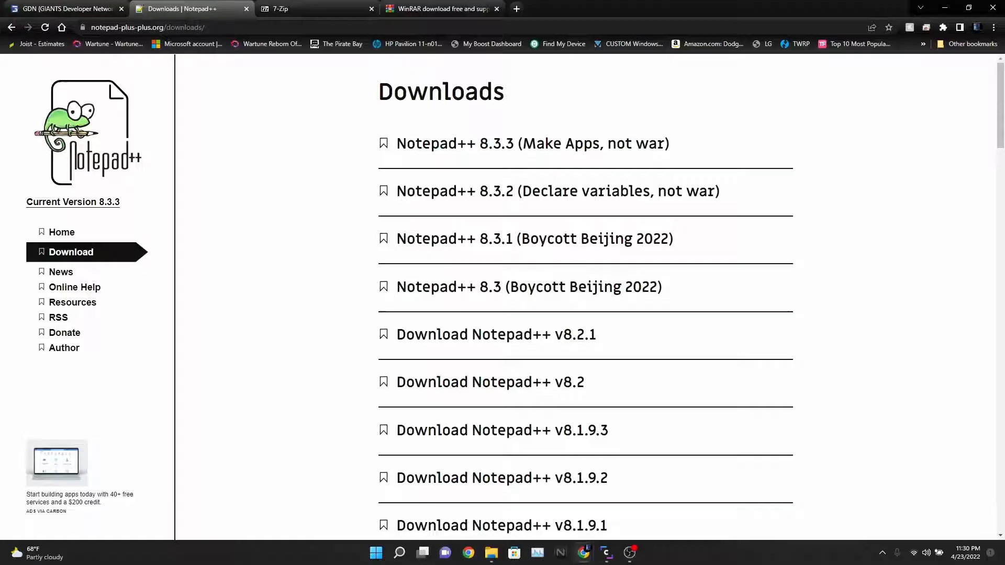
left_click(324, 9)
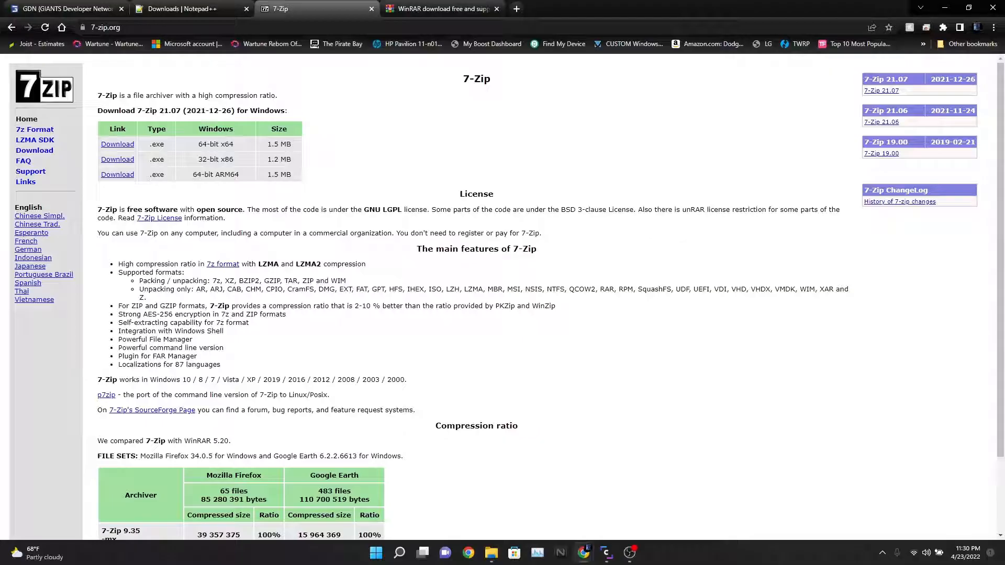
left_click(68, 9)
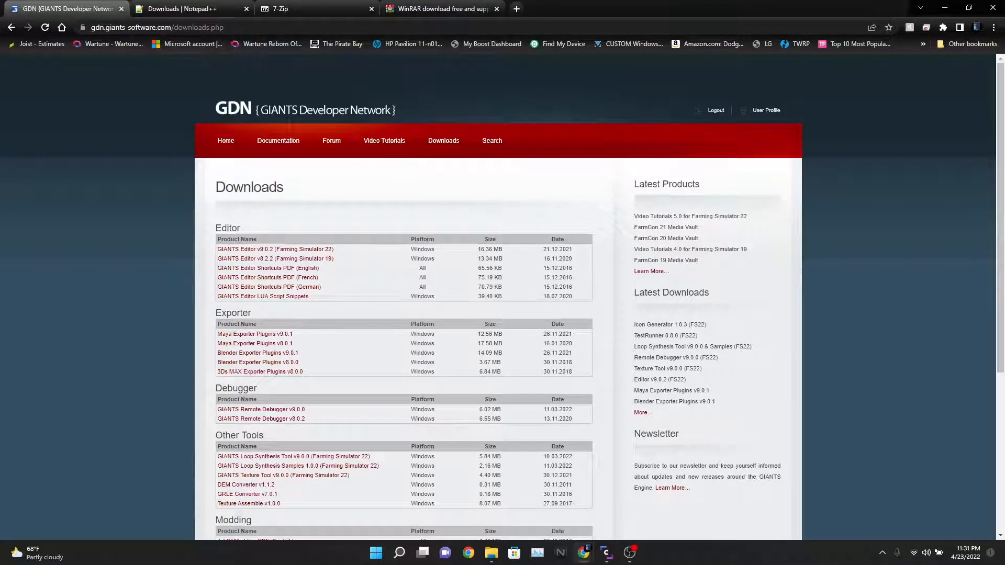
left_click(184, 8)
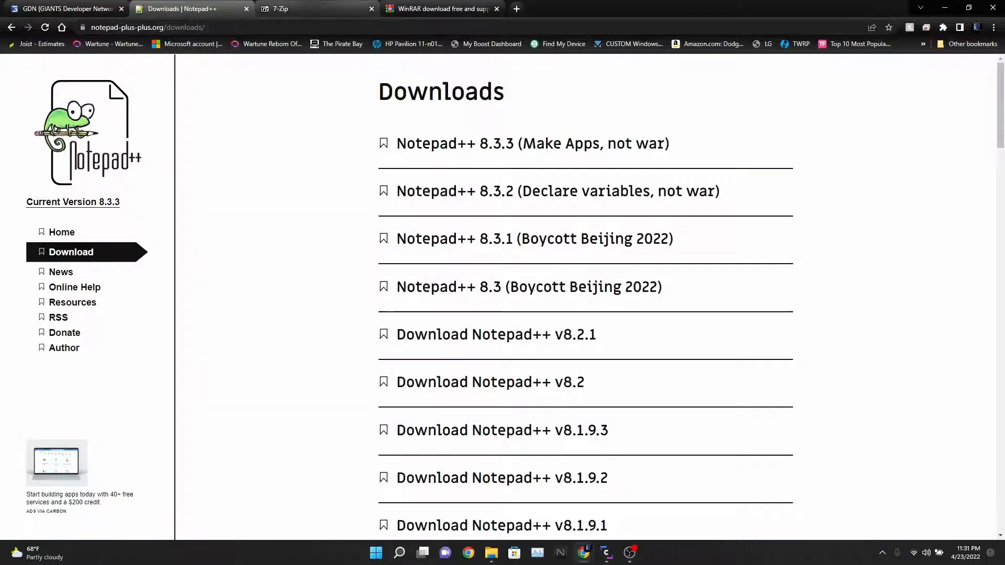
left_click(314, 9)
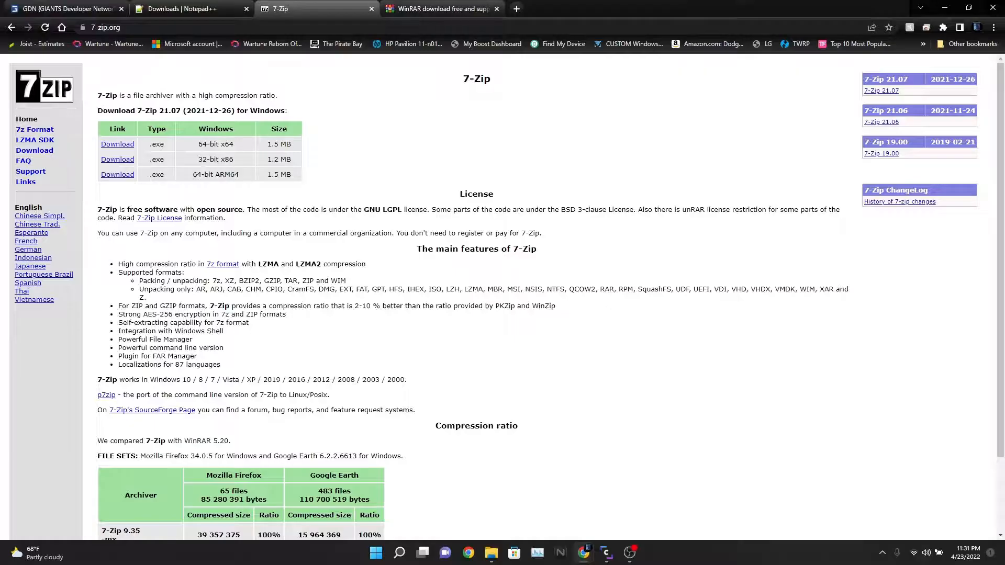
left_click(445, 9)
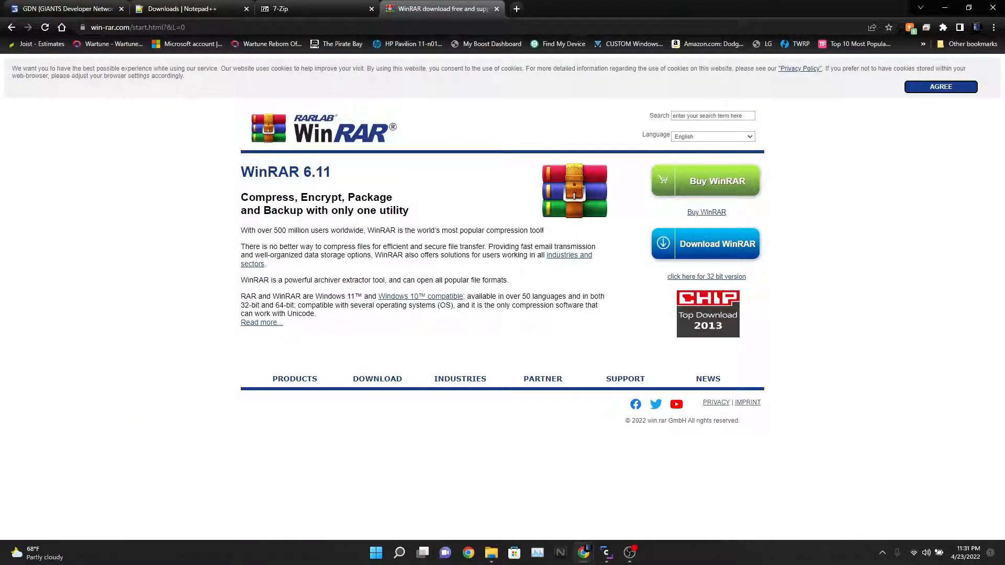
left_click(314, 9)
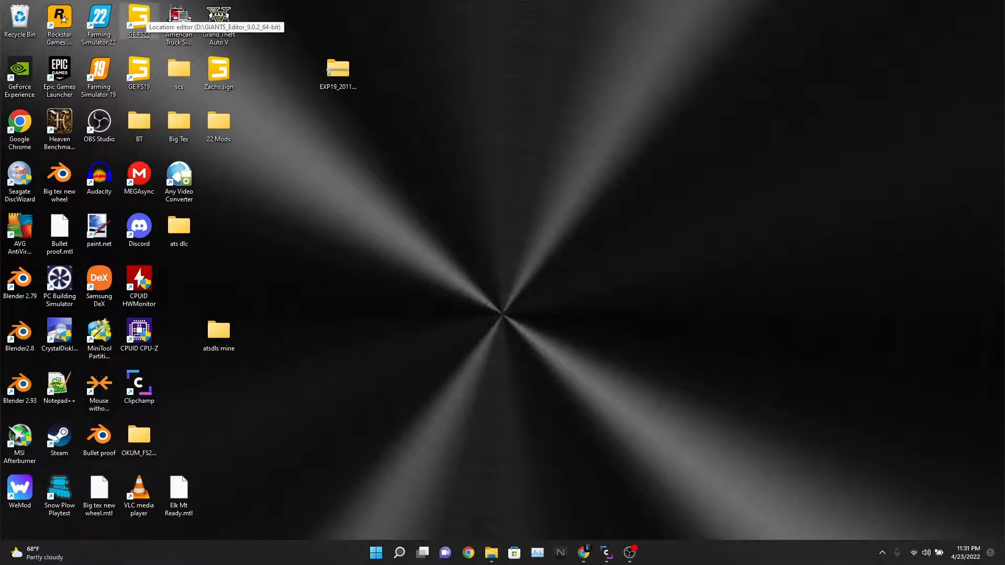
Launch GIANTS Editor 9.0.2 from the desktop, open its general preferences and select the game installation path text
double_click(140, 17)
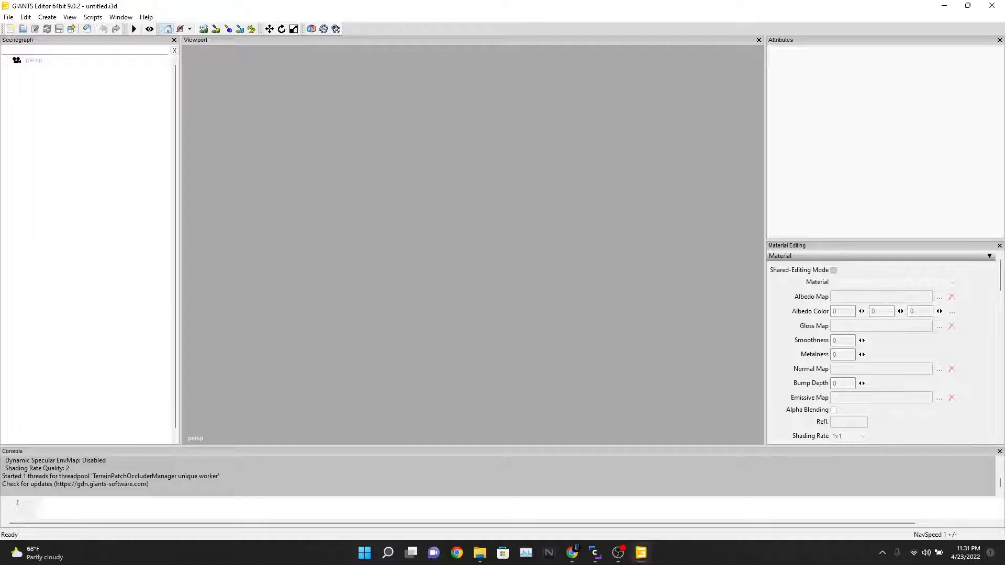
left_click(8, 17)
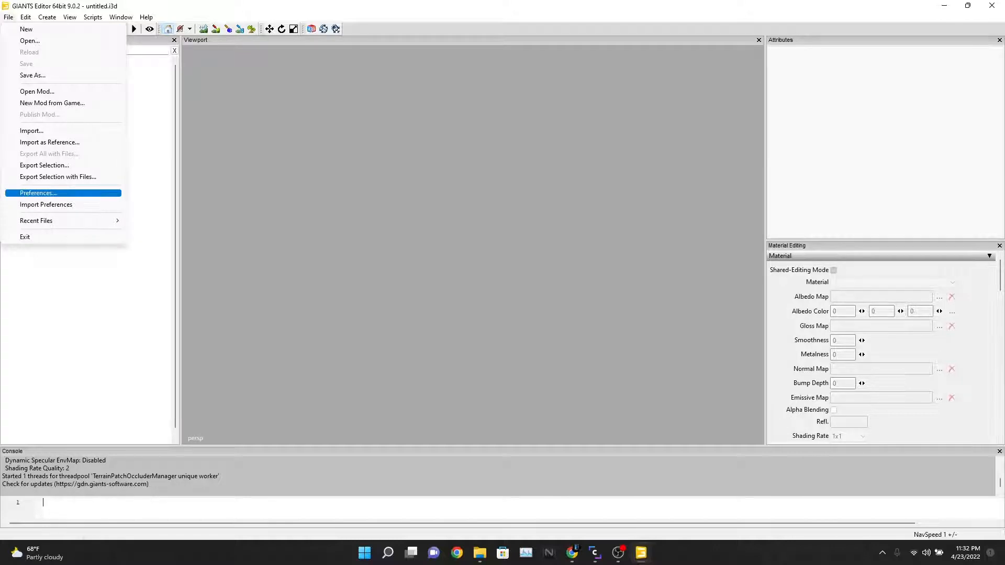
key("Return")
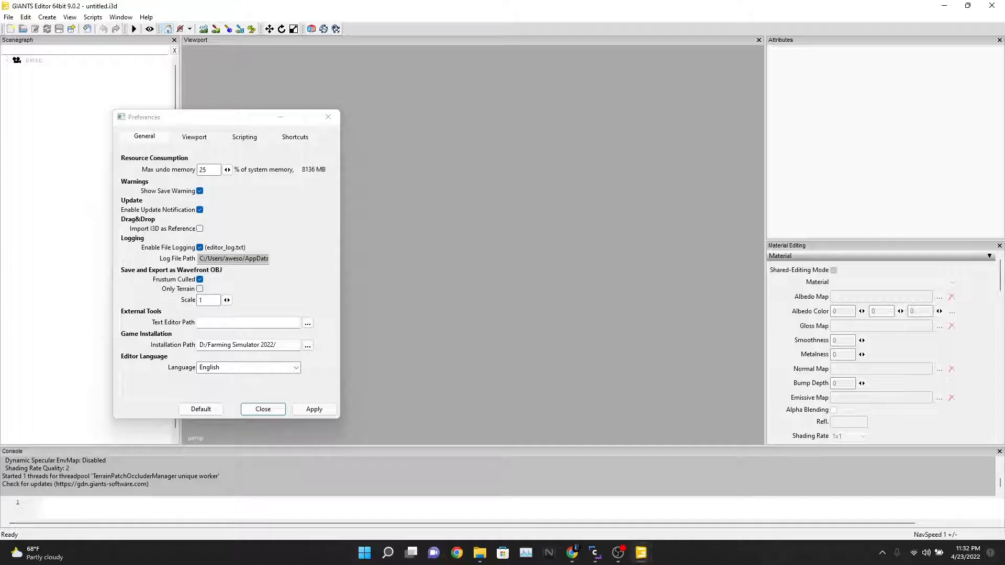
left_click(208, 301)
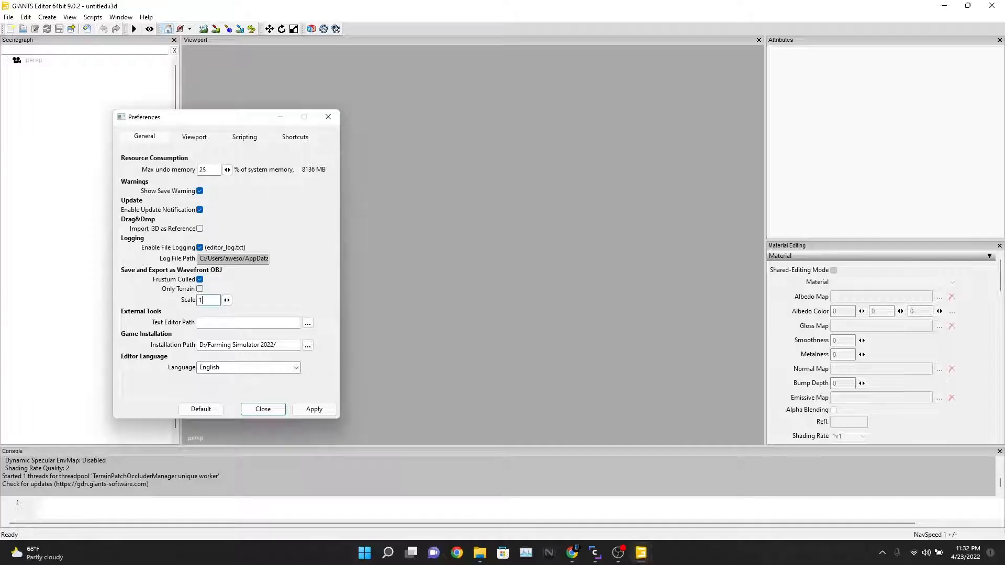
double_click(202, 301)
left_click(285, 346)
key("ctrl+a")
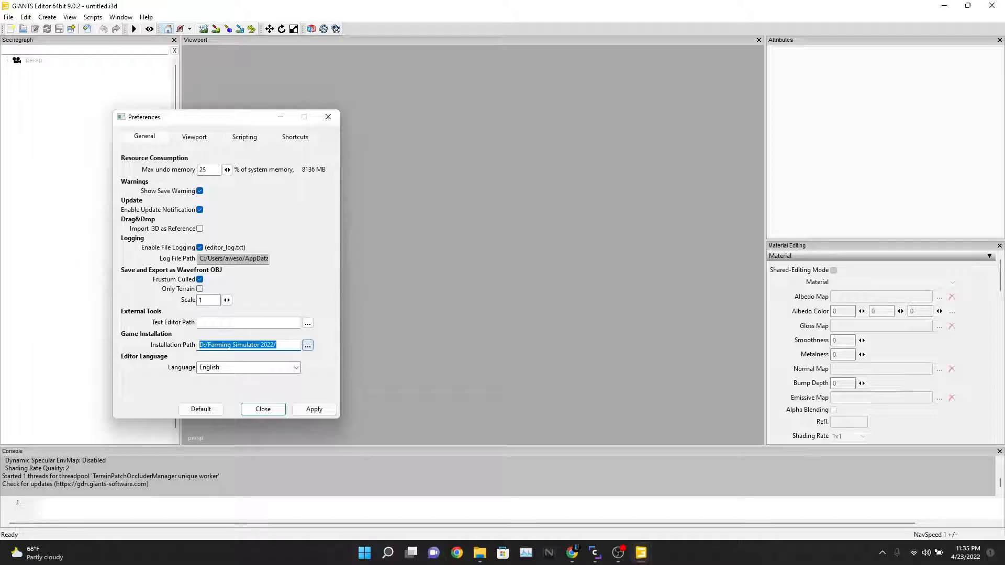
Set the game installation path to the web_data folder inside Farming Simulator 2022 on the D: drive
left_click(308, 345)
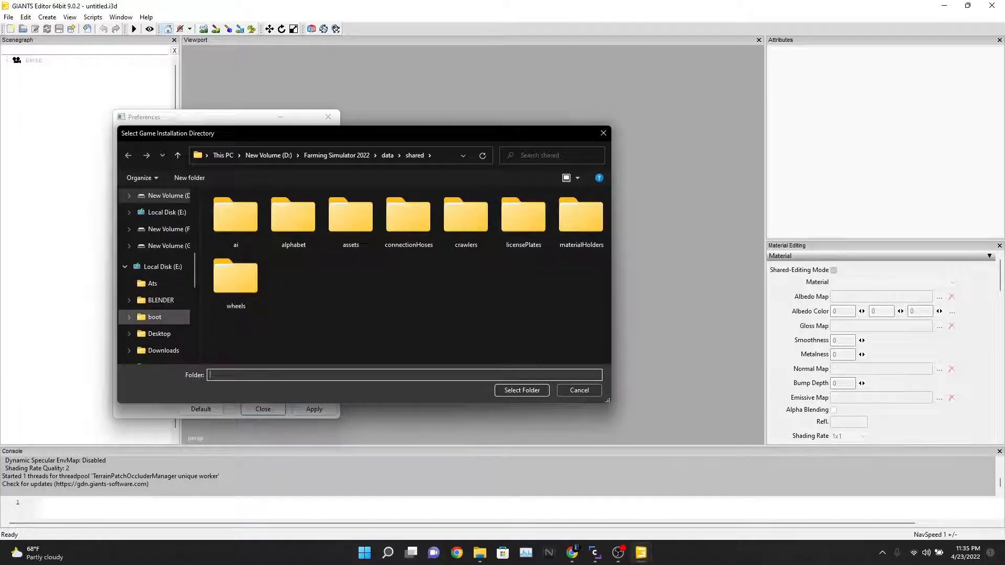
scroll(157, 261, "up", 1)
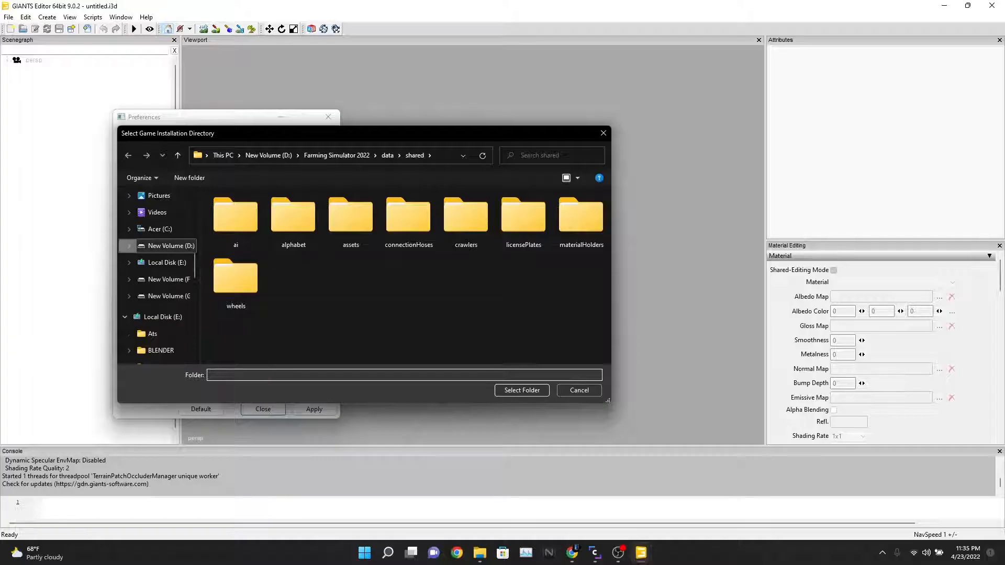
left_click(167, 245)
scroll(238, 259, "down", 3)
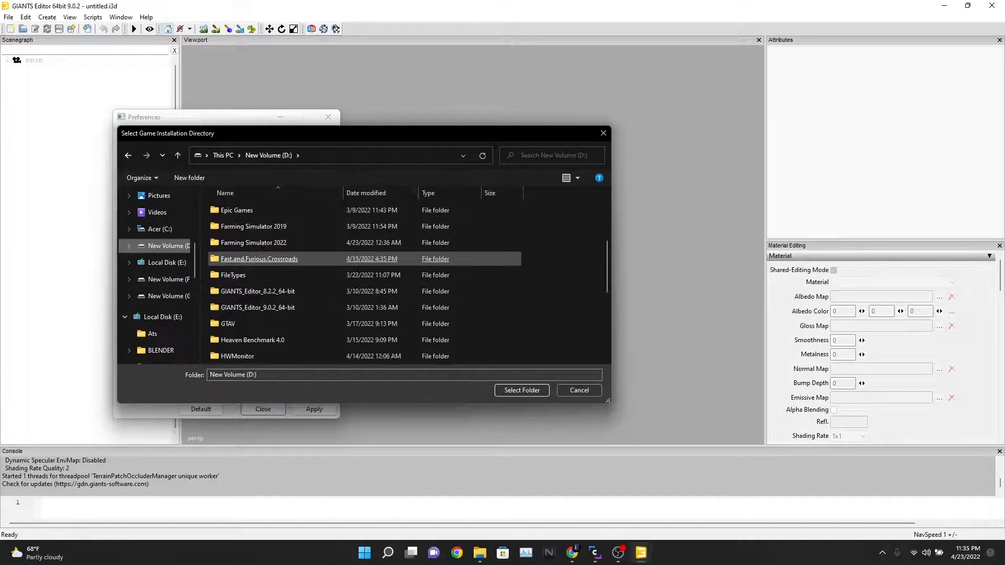
left_click(238, 258)
scroll(238, 259, "down", 1)
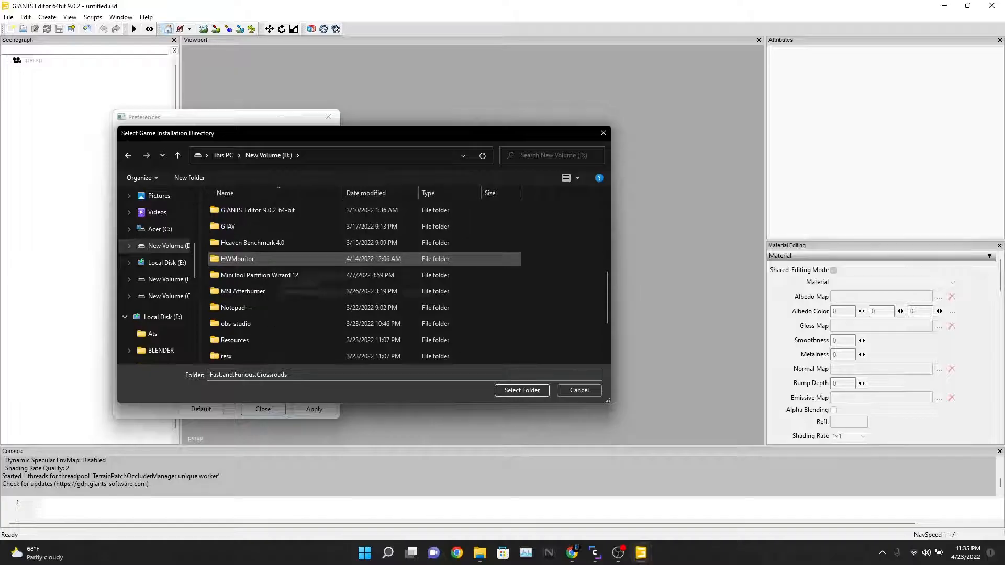
scroll(238, 259, "up", 3)
left_click(238, 256)
double_click(238, 288)
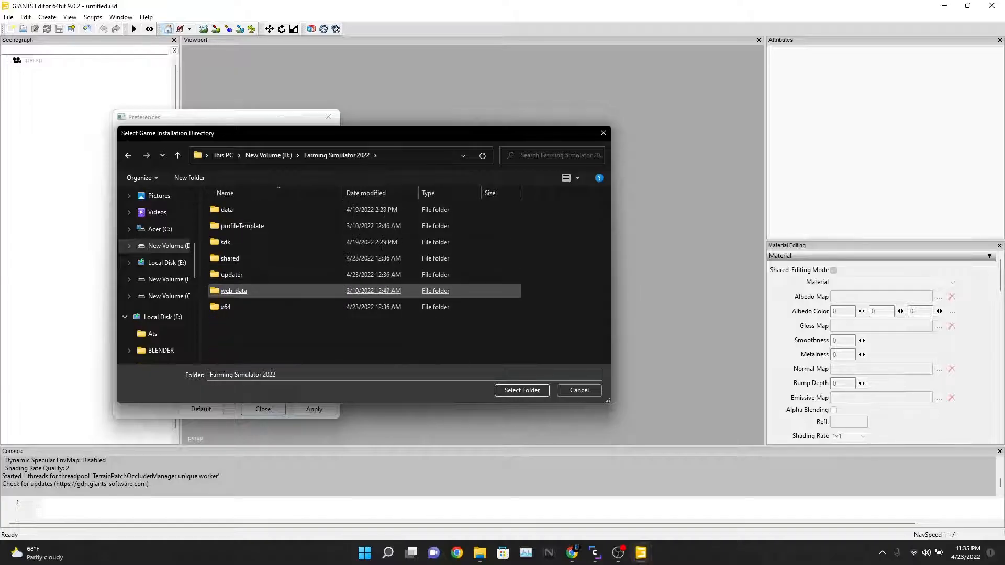
left_click(238, 290)
left_click(522, 390)
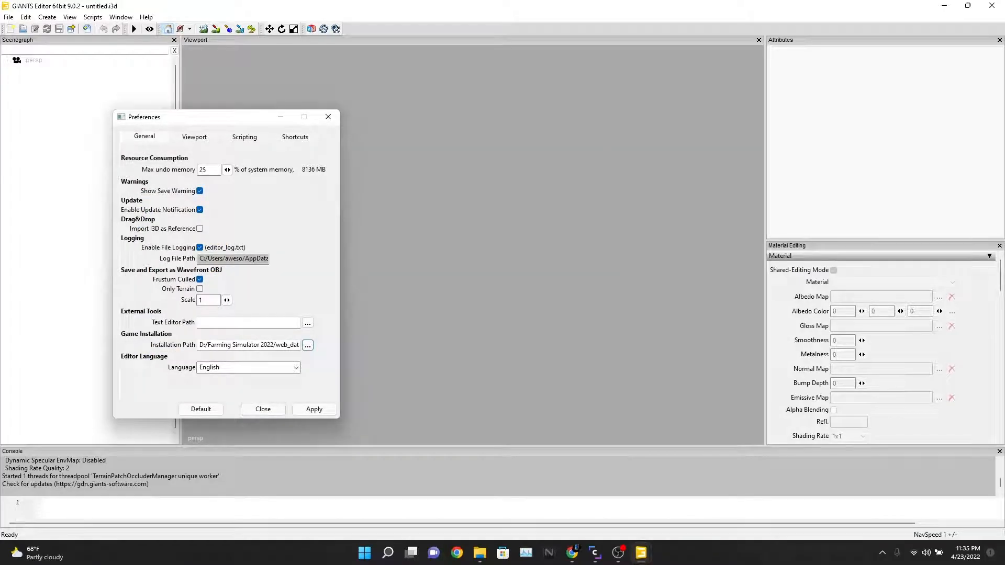
Browse again from the D: drive into Farming Simulator 2022 and reselect web_data as the game installation directory
left_click(307, 345)
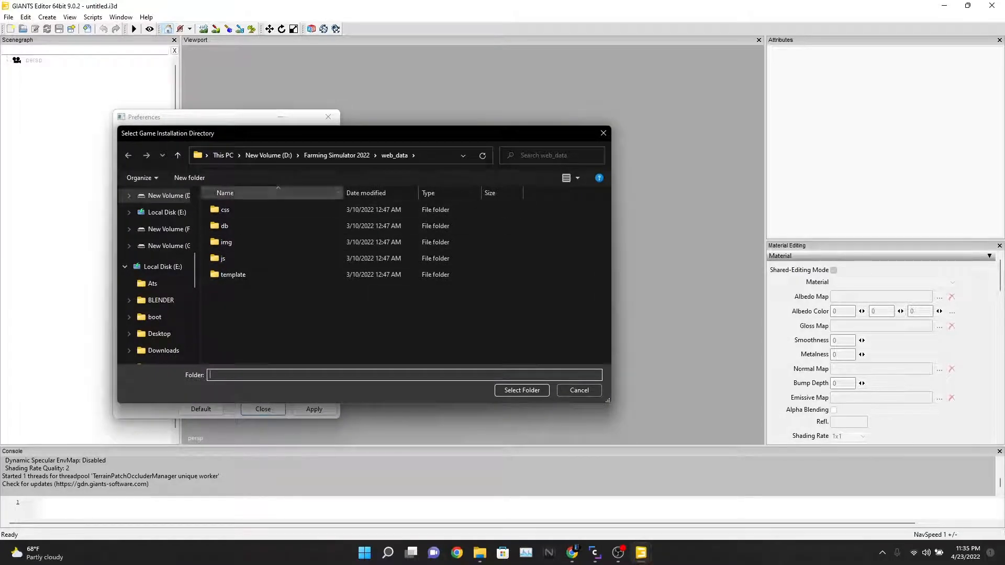
left_click(178, 155)
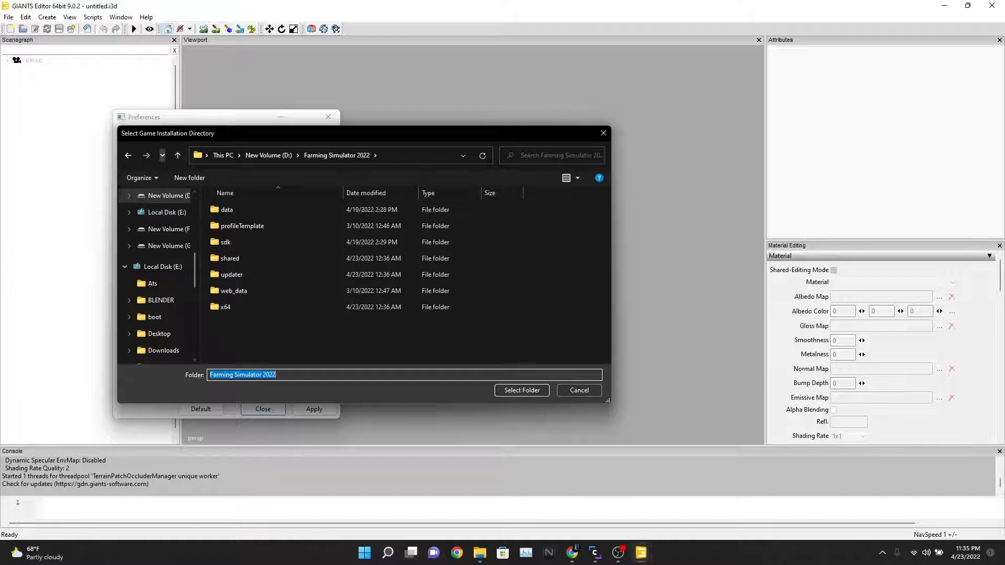
left_click(178, 155)
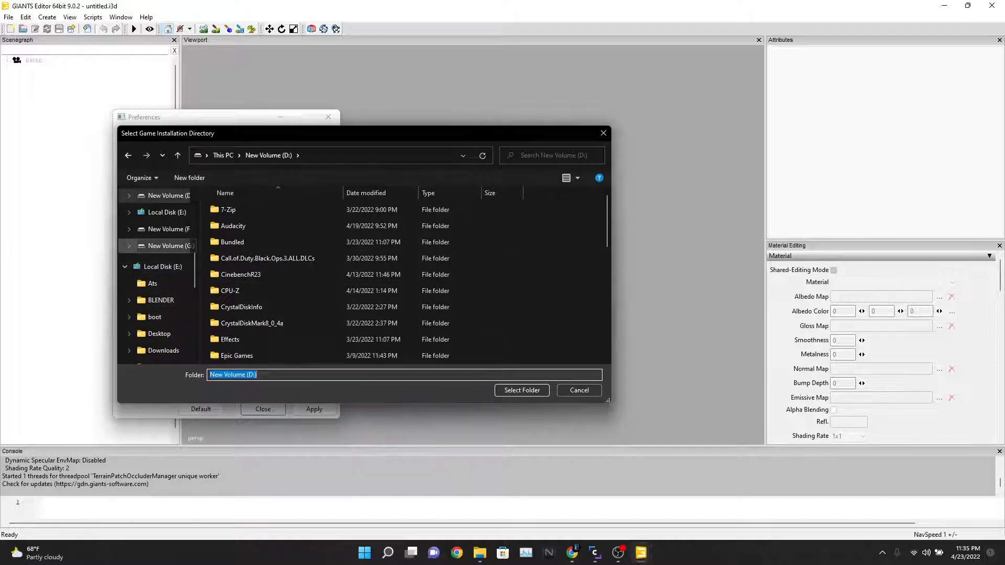
scroll(157, 230, "up", 1)
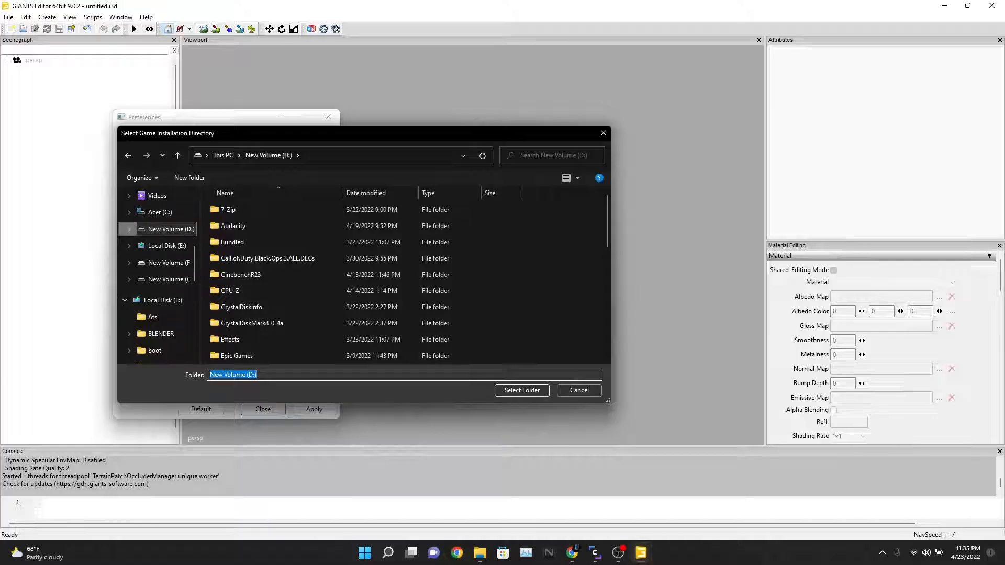
left_click(167, 230)
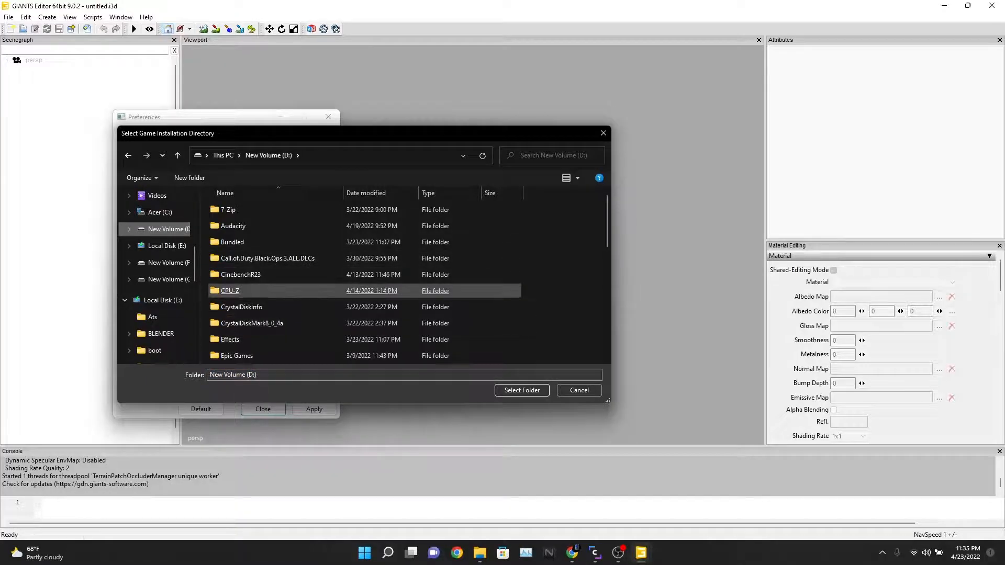
scroll(275, 309, "down", 2)
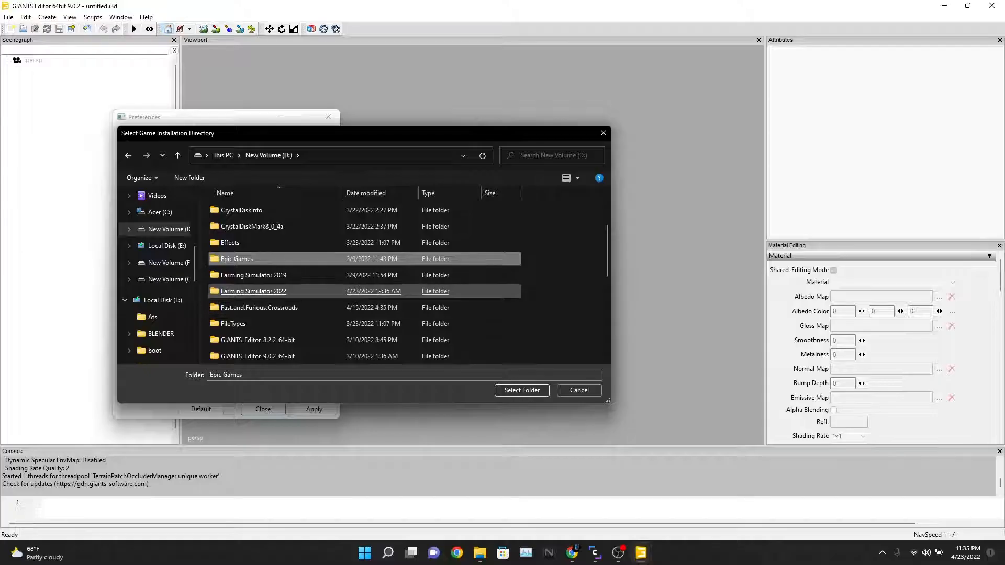
left_click(254, 291)
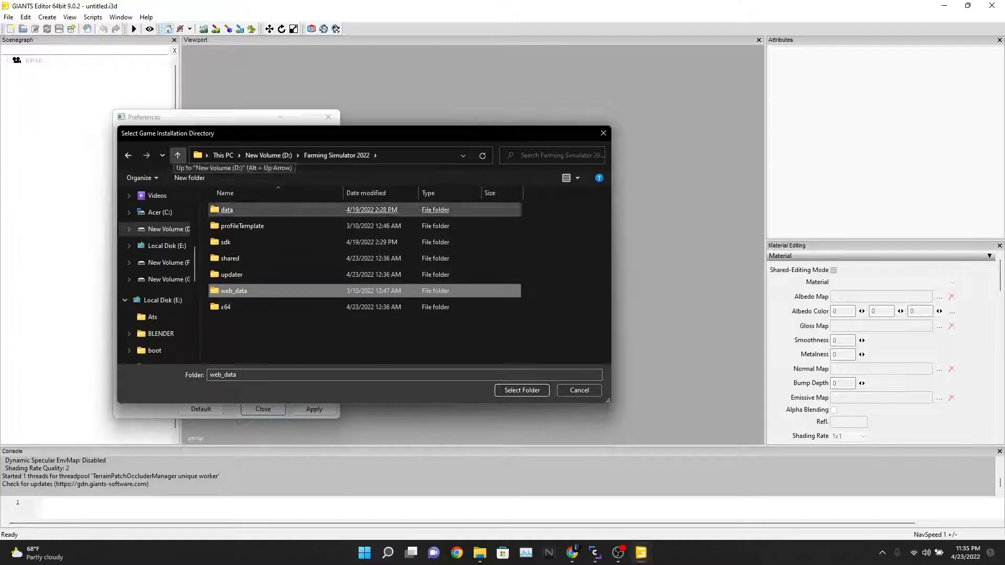
left_click(522, 390)
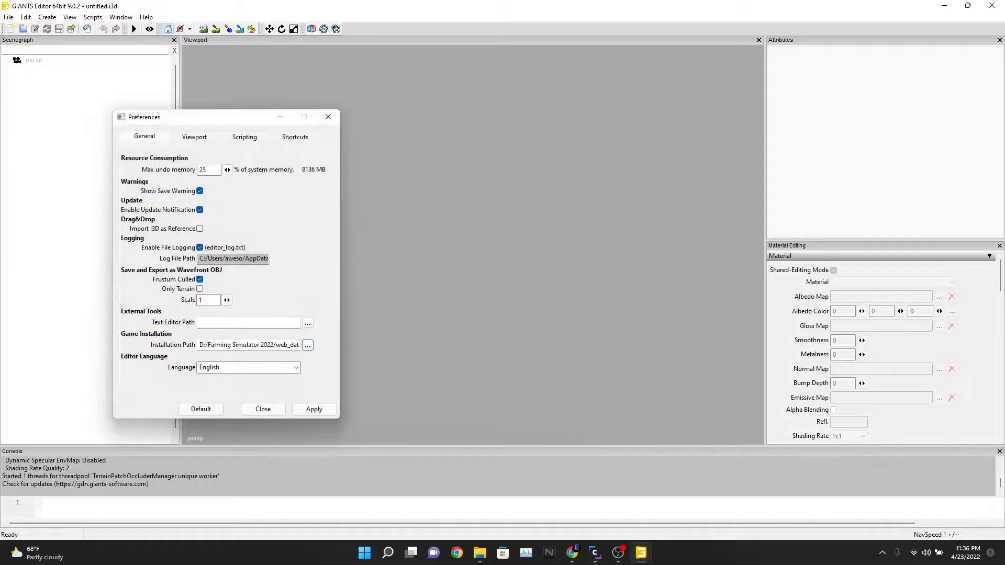
Set the game installation path to the Farming Simulator 2022 folder on the D: drive, apply it and close the preferences
left_click(308, 346)
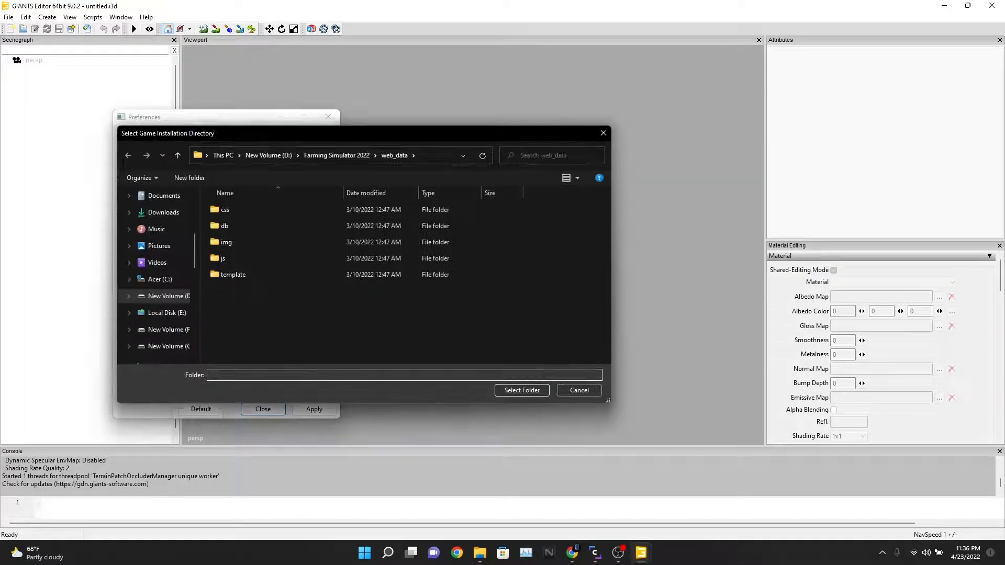
left_click(178, 155)
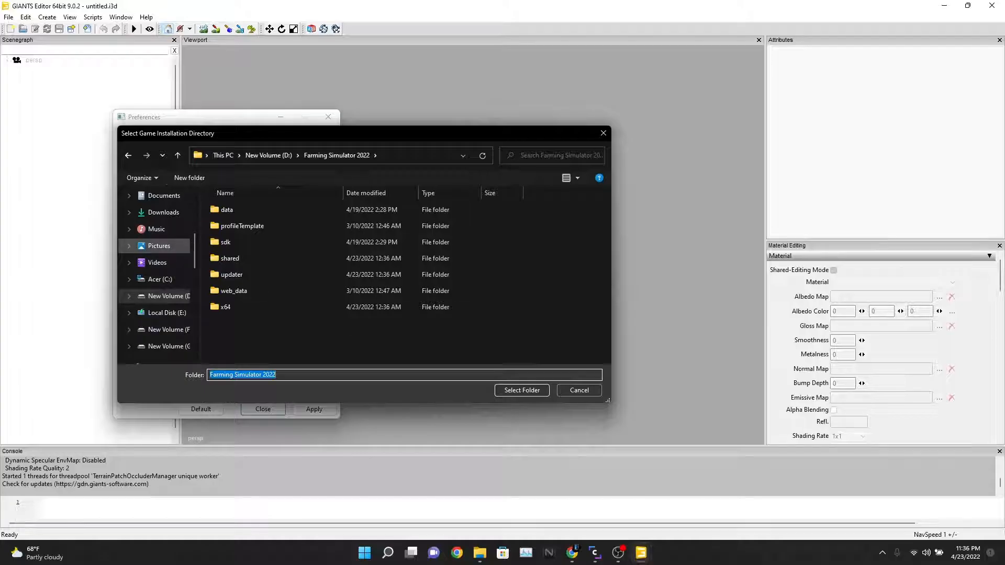
left_click(166, 296)
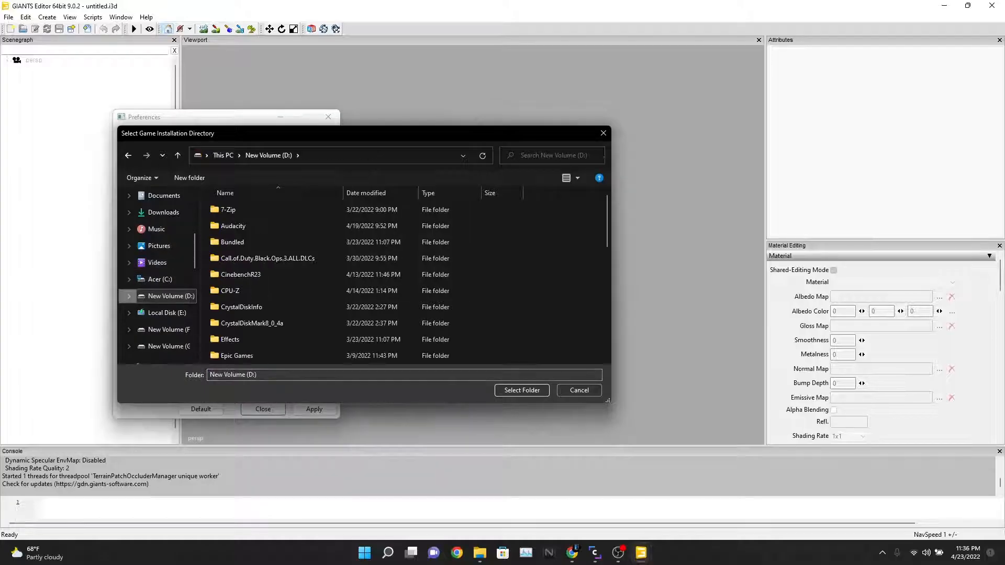
scroll(243, 287, "down", 1)
left_click(243, 287)
scroll(244, 291, "down", 1)
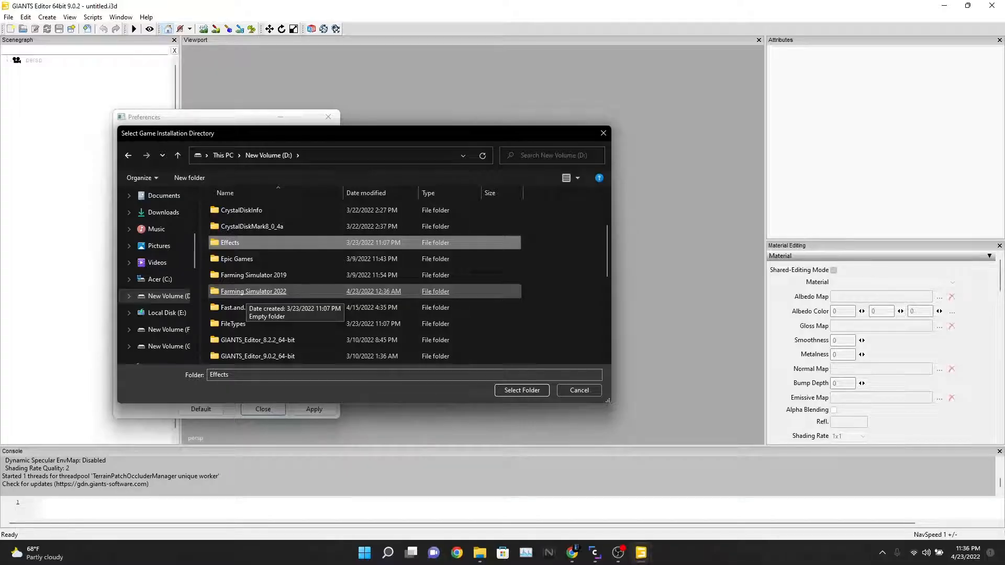
left_click(253, 291)
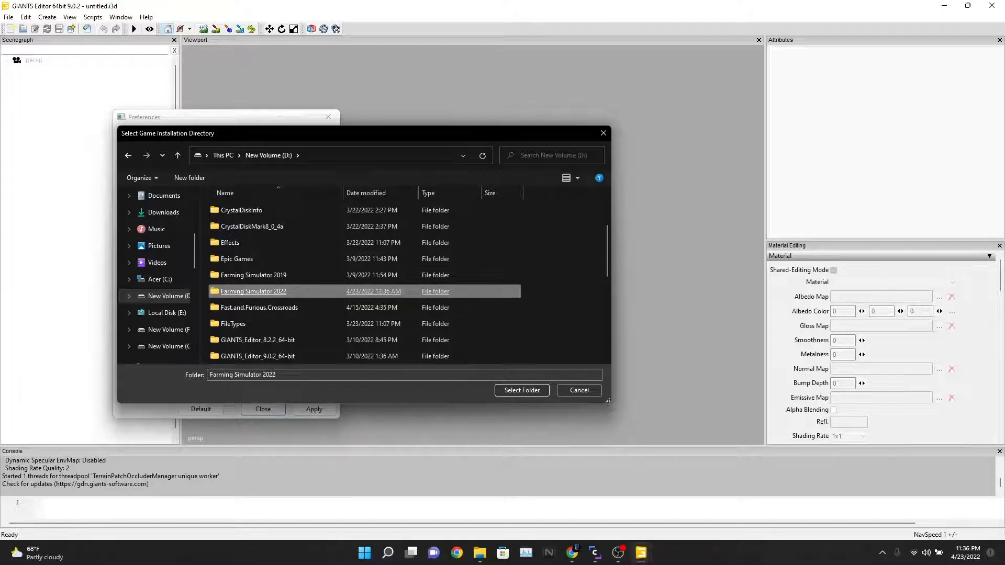
left_click(522, 390)
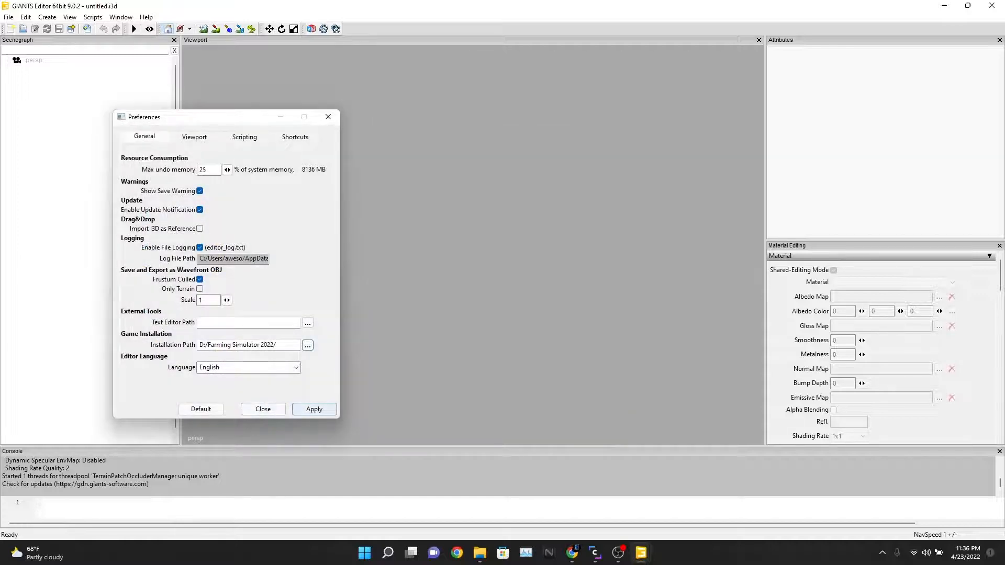
left_click(314, 410)
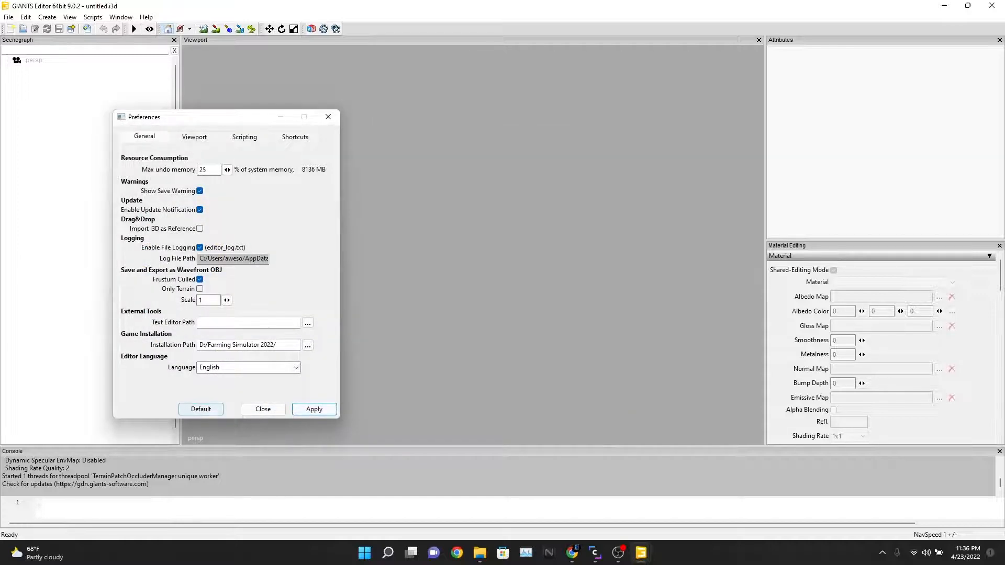
left_click(328, 117)
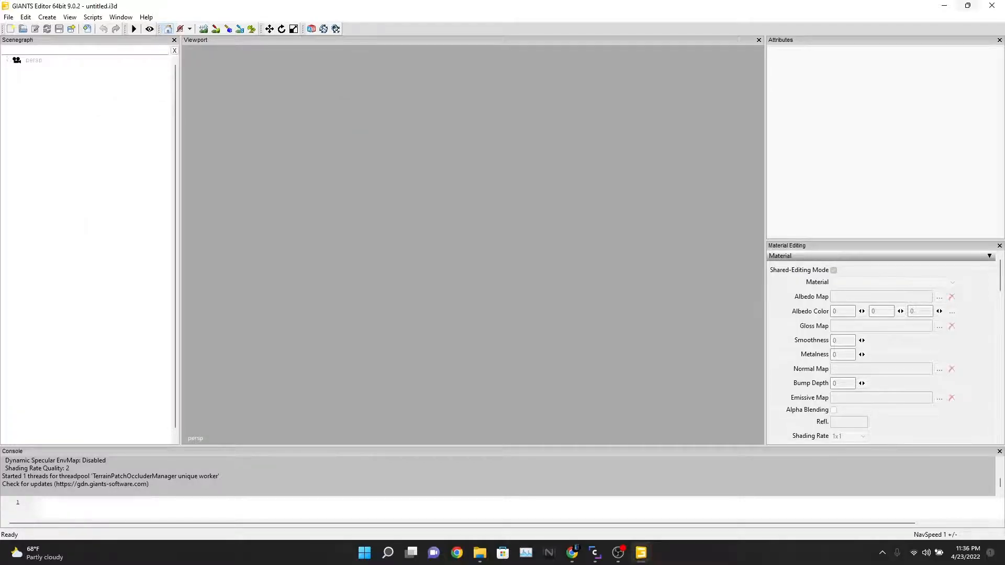
Close GIANTS Editor without saving the untitled scene
mouse_move(968, 6)
left_click(992, 5)
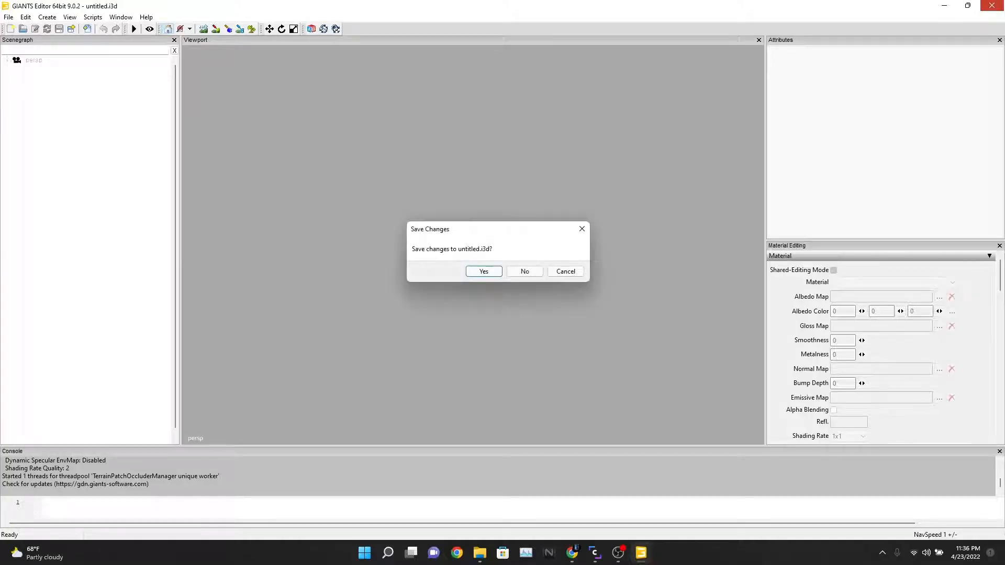
left_click(525, 271)
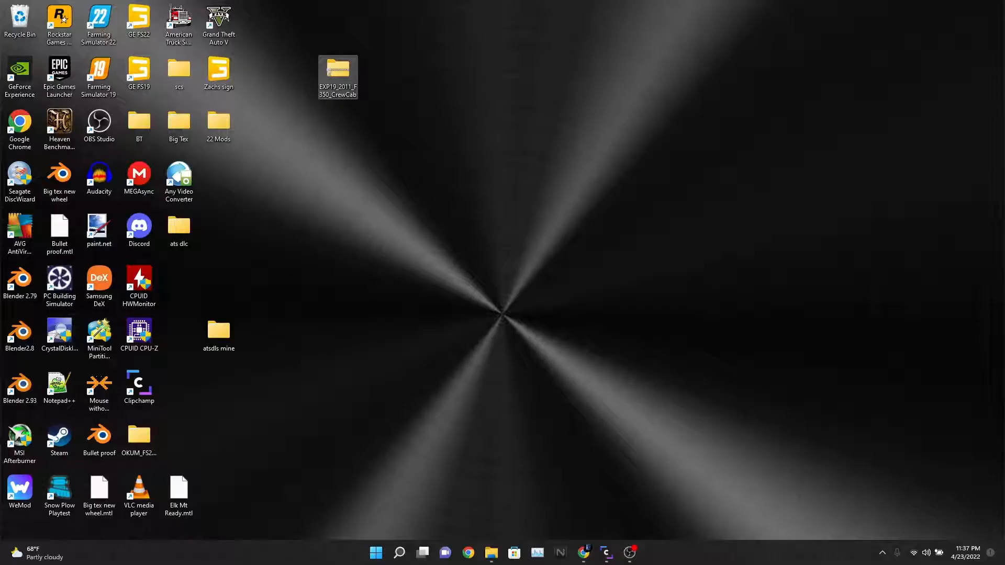
double_click(337, 73)
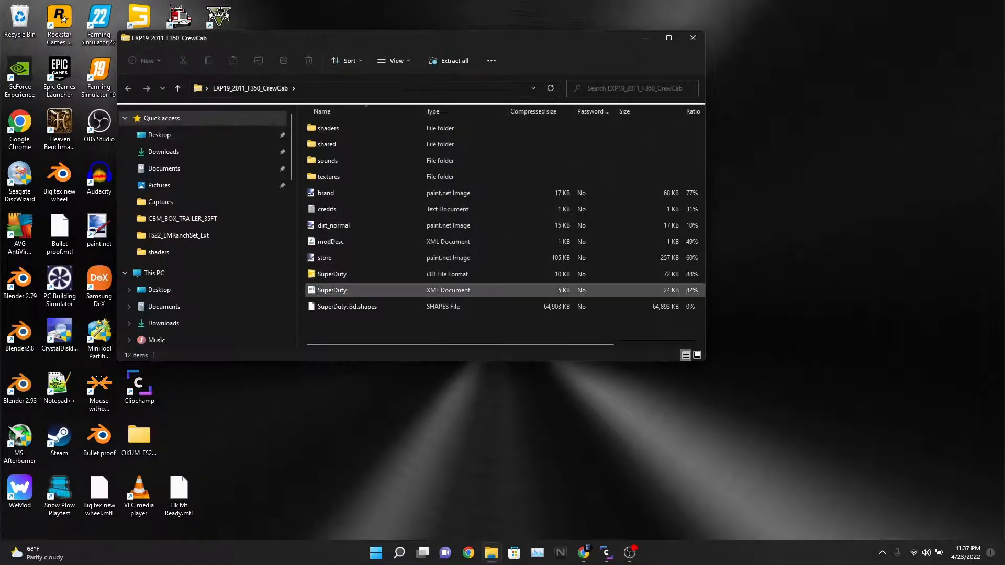
double_click(331, 273)
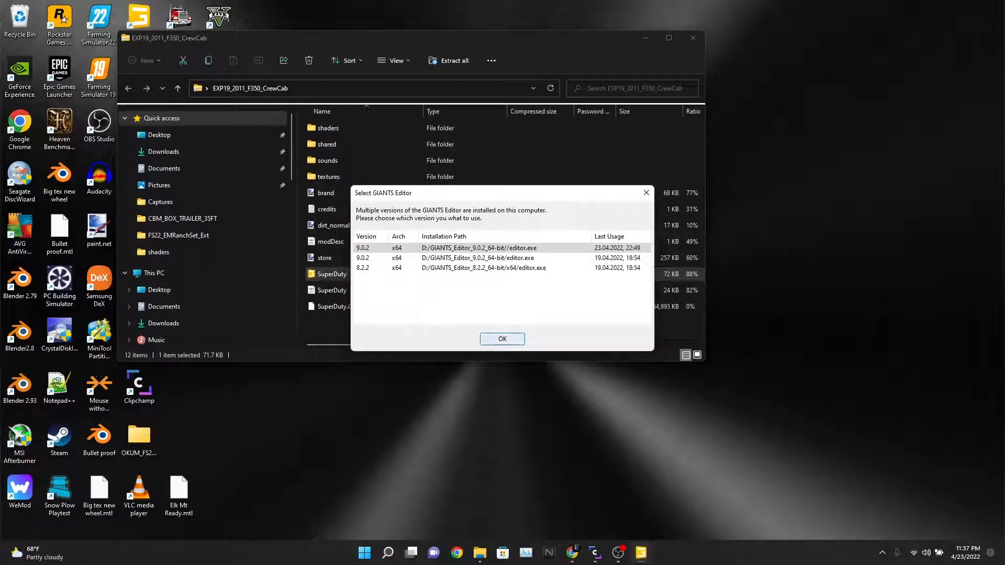
left_click(692, 37)
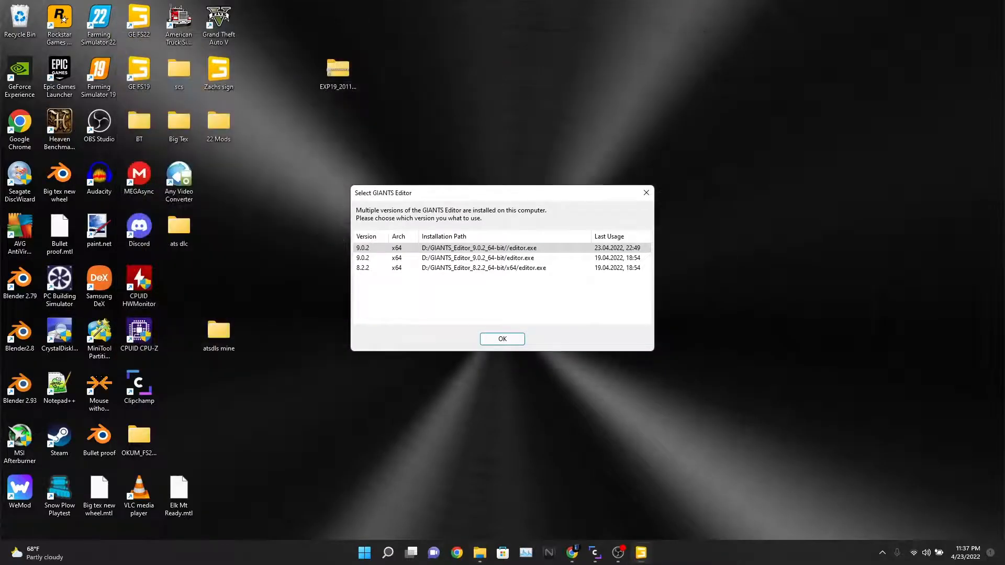
left_click(647, 193)
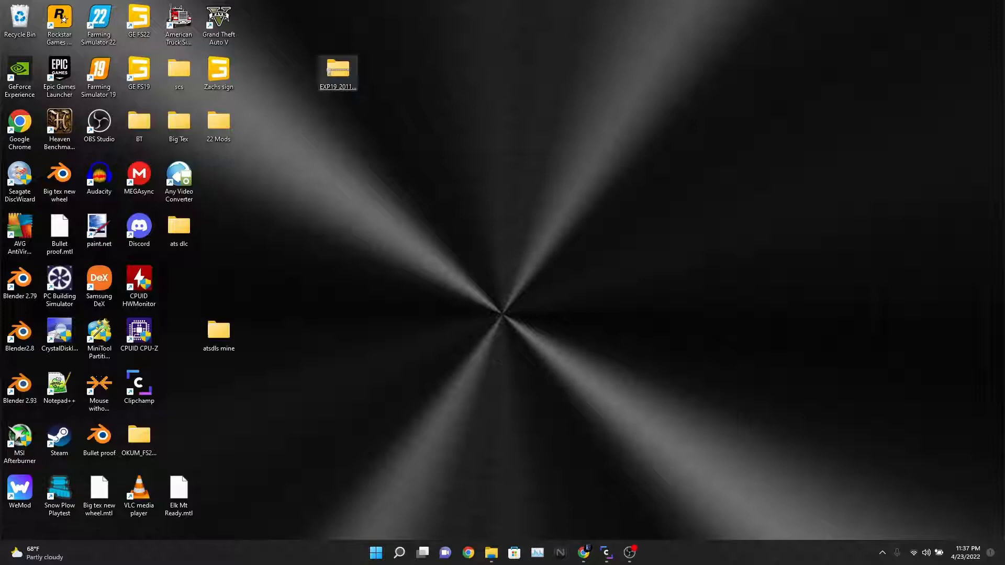
Try opening the SuperDuty i3D file from inside the zipped EXP19_2011_F350_CrewCab mod in GIANTS Editor 9.0.2, closing it without saving
double_click(337, 71)
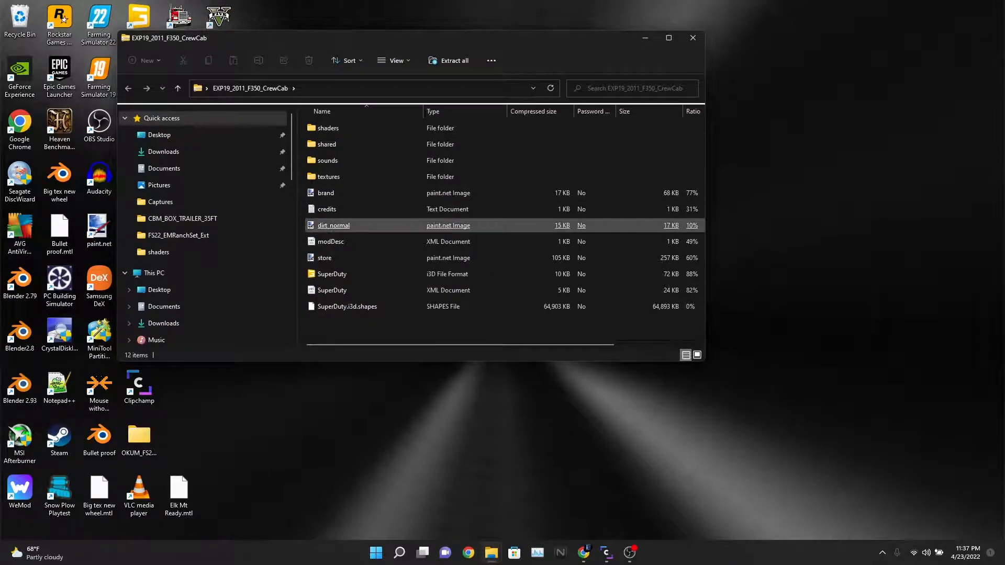
double_click(332, 273)
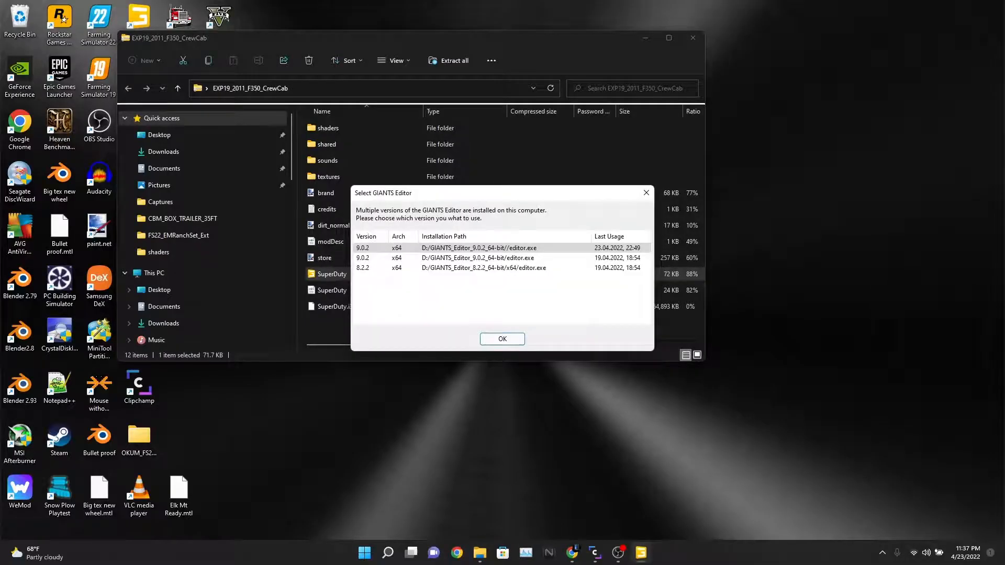
key("Return")
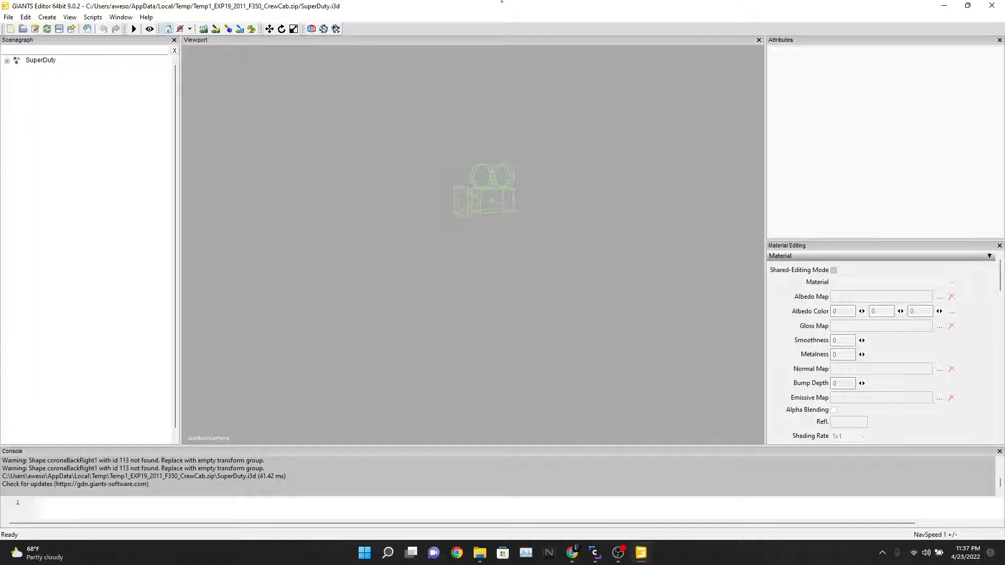
left_click(992, 6)
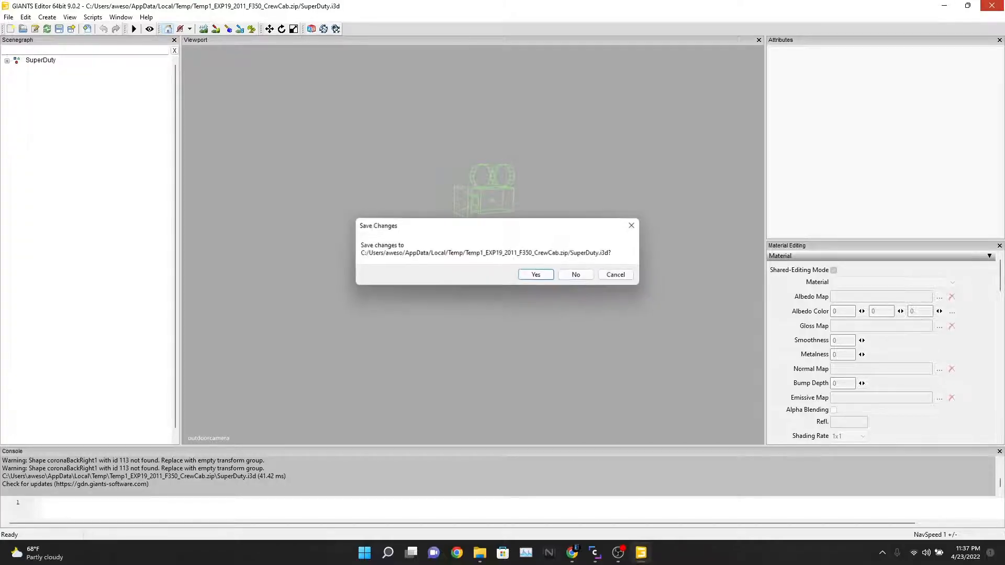
left_click(576, 274)
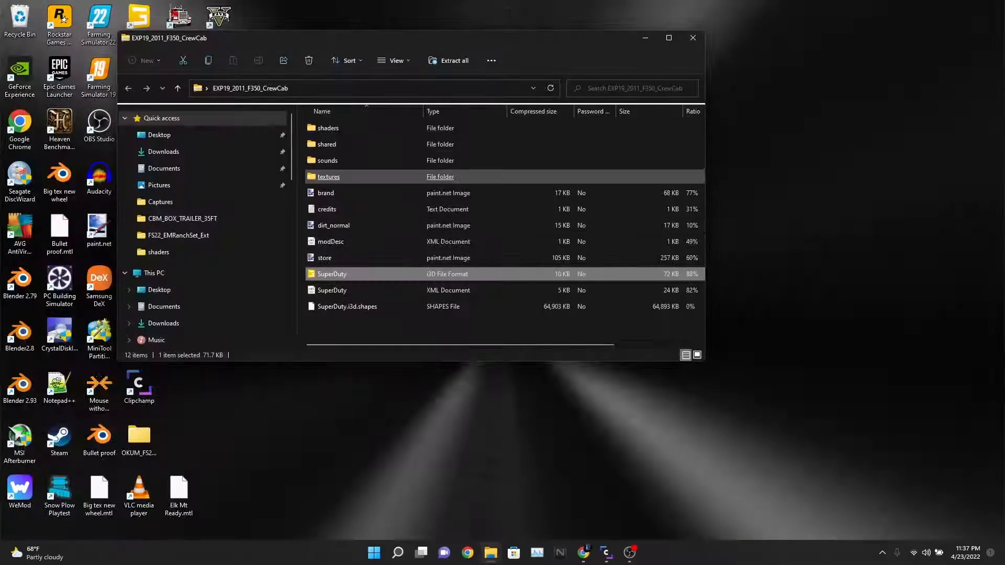
left_click(694, 38)
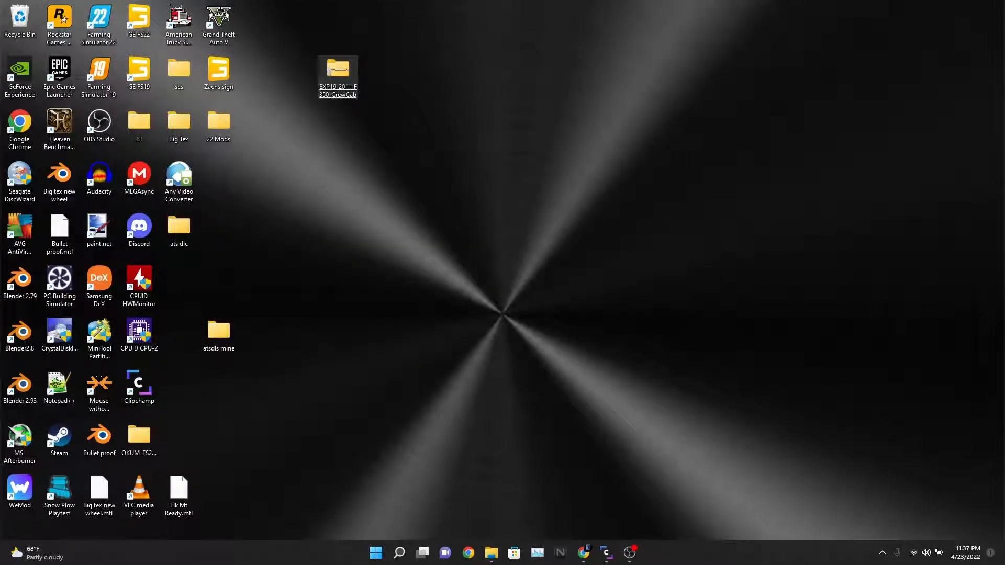
Extract the EXP19_2011_F350_CrewCab archive with 7-Zip into its own desktop folder and set the folder and archive apart on the desktop
right_click(344, 72)
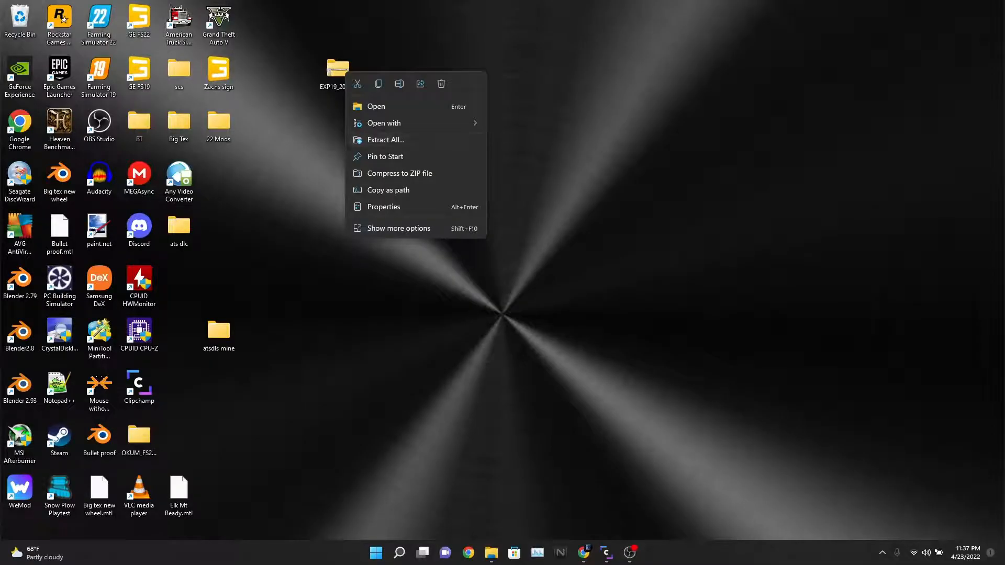
left_click(390, 229)
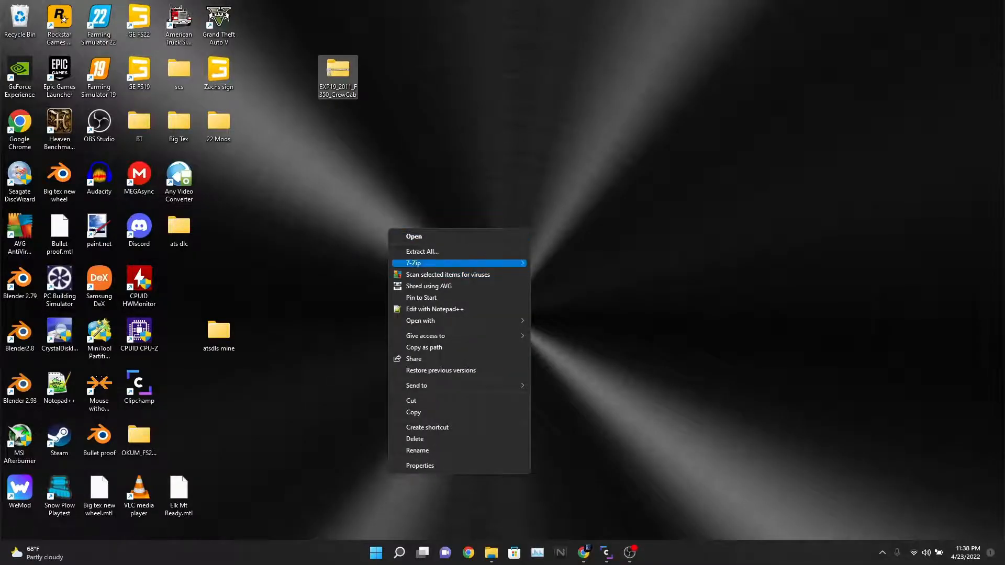
mouse_move(419, 264)
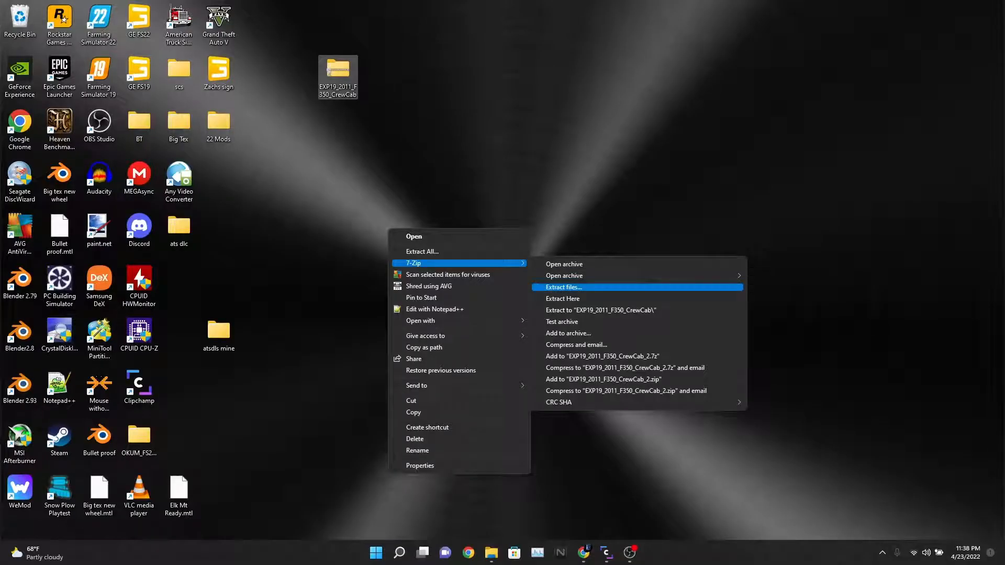
left_click(563, 287)
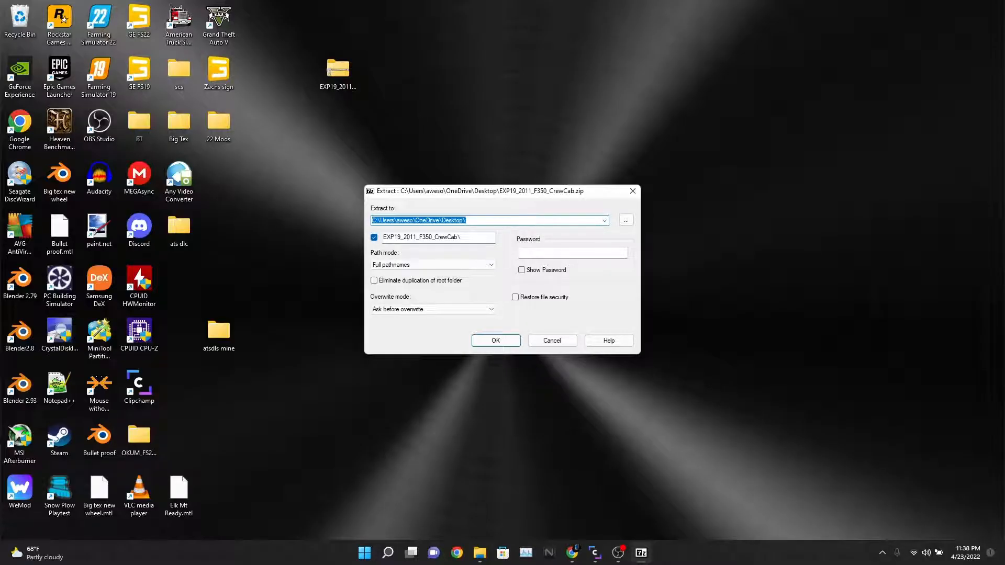
key("Return")
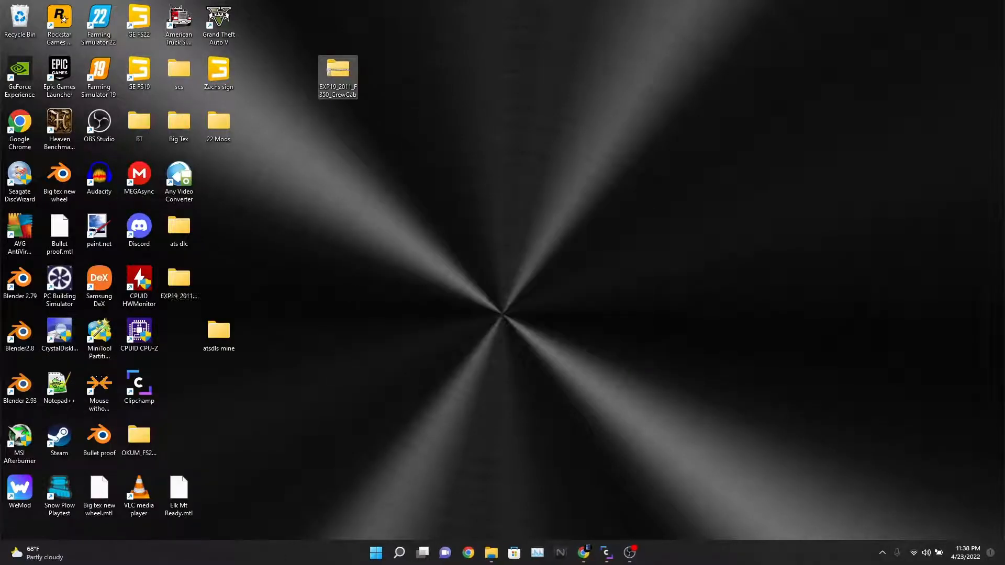
left_click_drag(178, 280, 409, 70)
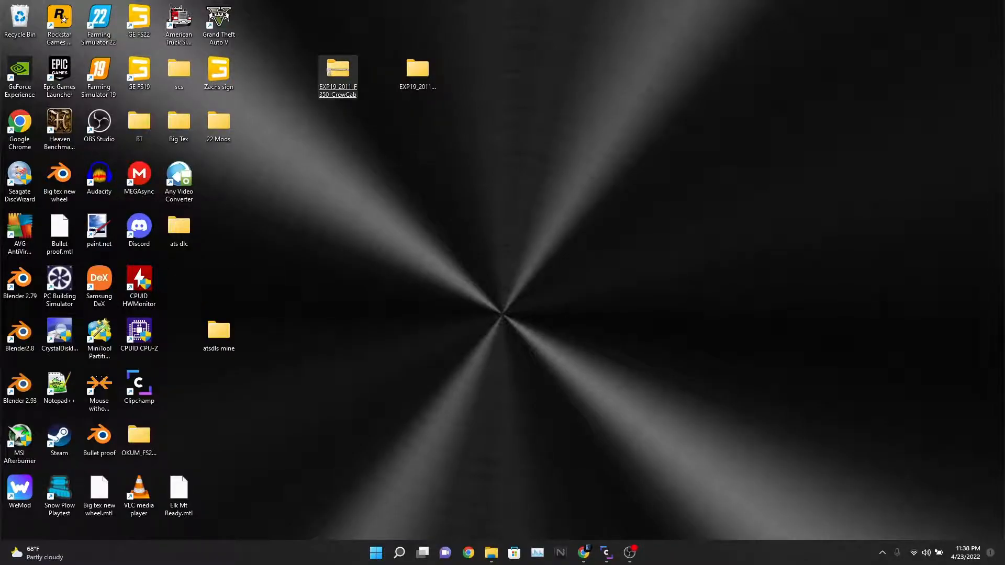
left_click_drag(337, 71, 259, 18)
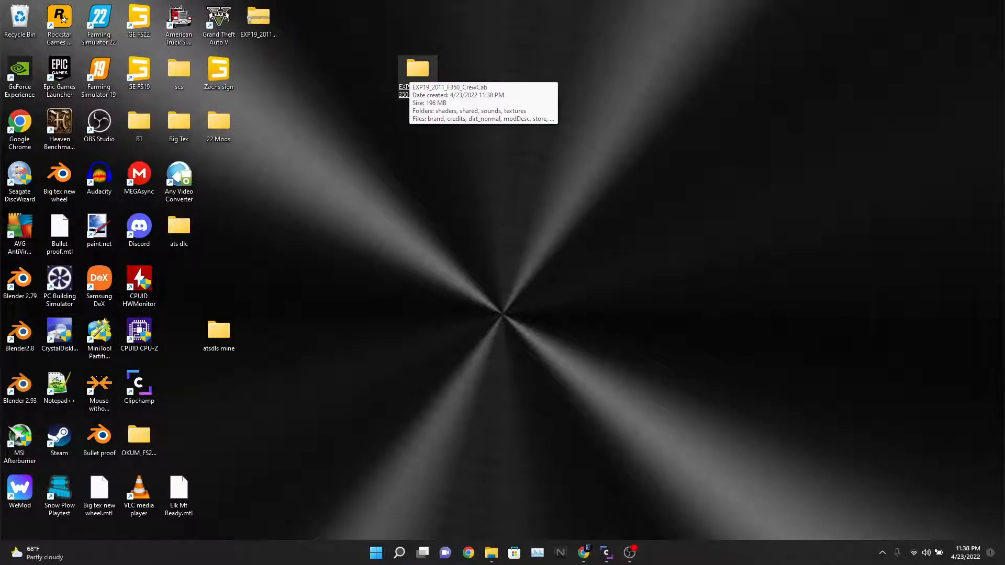
Open the SuperDuty i3D file from the extracted EXP19_2011_F350_CrewCab folder in GIANTS Editor 9.0.2
double_click(417, 69)
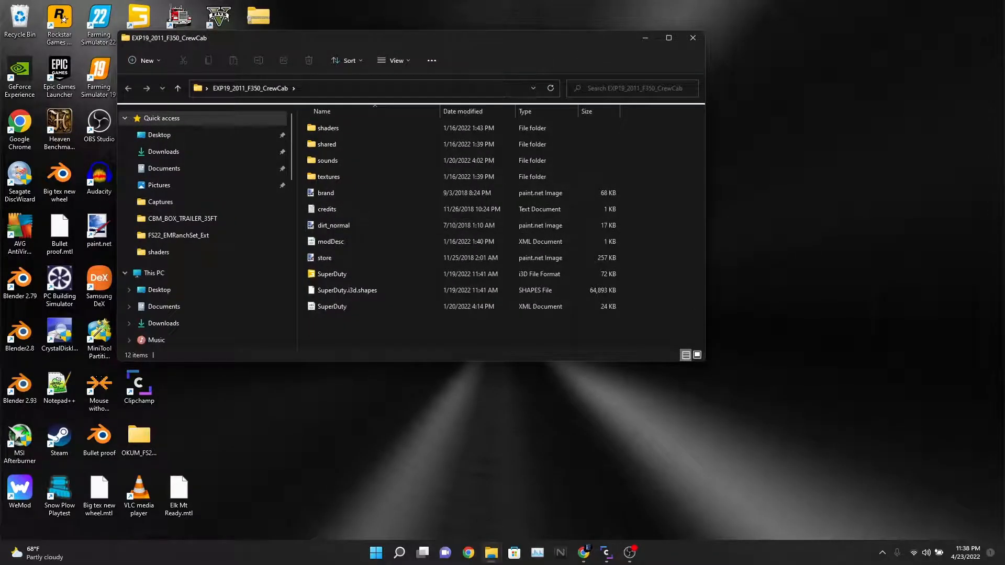
double_click(332, 273)
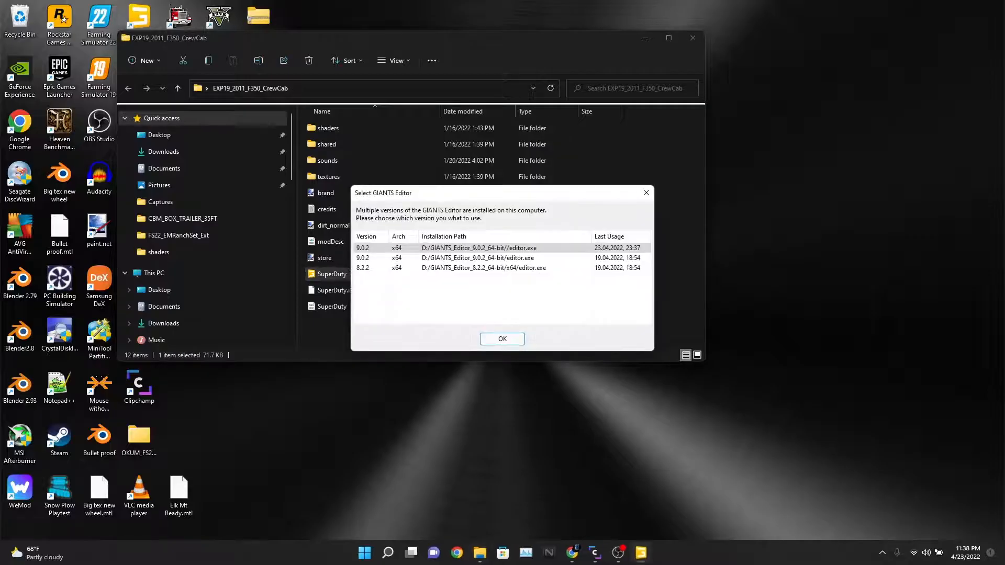
key("Return")
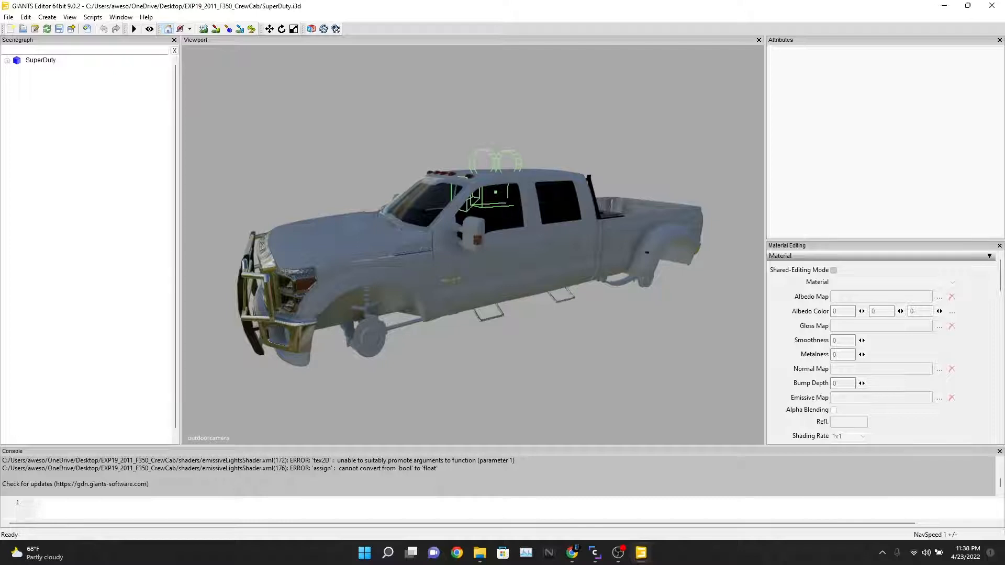
Expand the SuperDuty node in the scenegraph and inspect the lf, lr and rf wheel groups, leaving nothing selected
left_click_drag(471, 246, 482, 247, "alt")
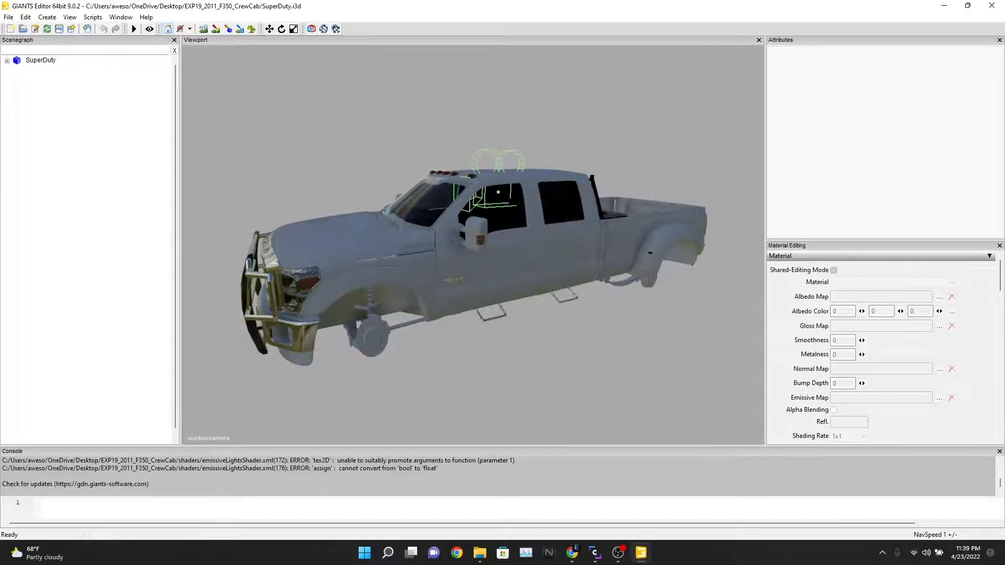
middle_click_drag(481, 247, 539, 255, "alt")
left_click_drag(539, 254, 554, 250, "alt")
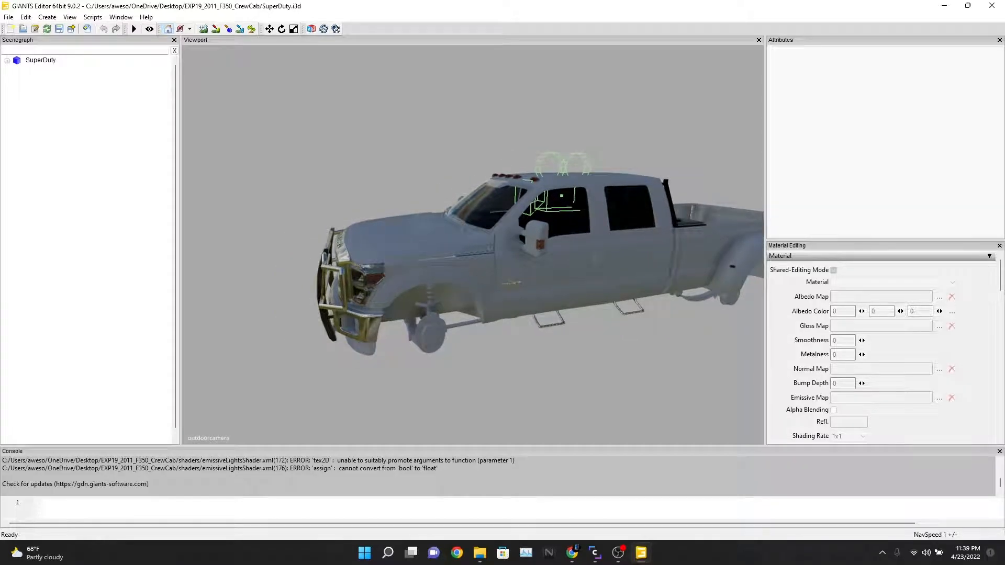
left_click(6, 61)
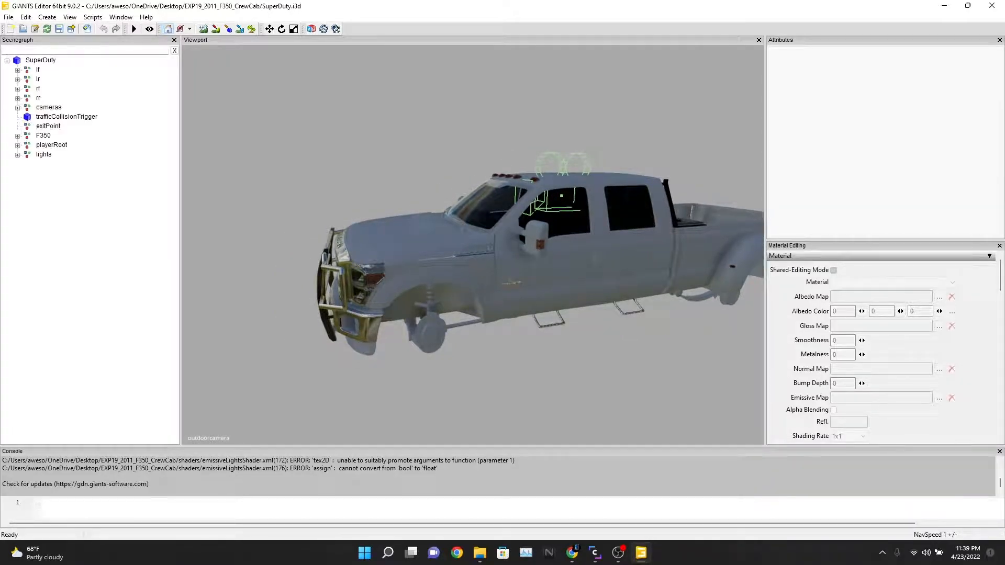
left_click(38, 70)
left_click(38, 79)
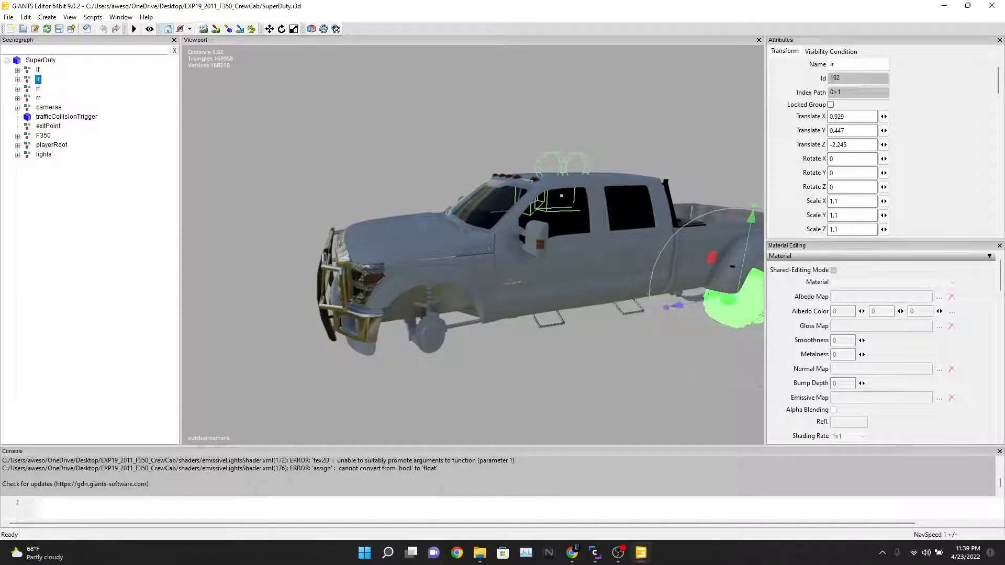
left_click(38, 88)
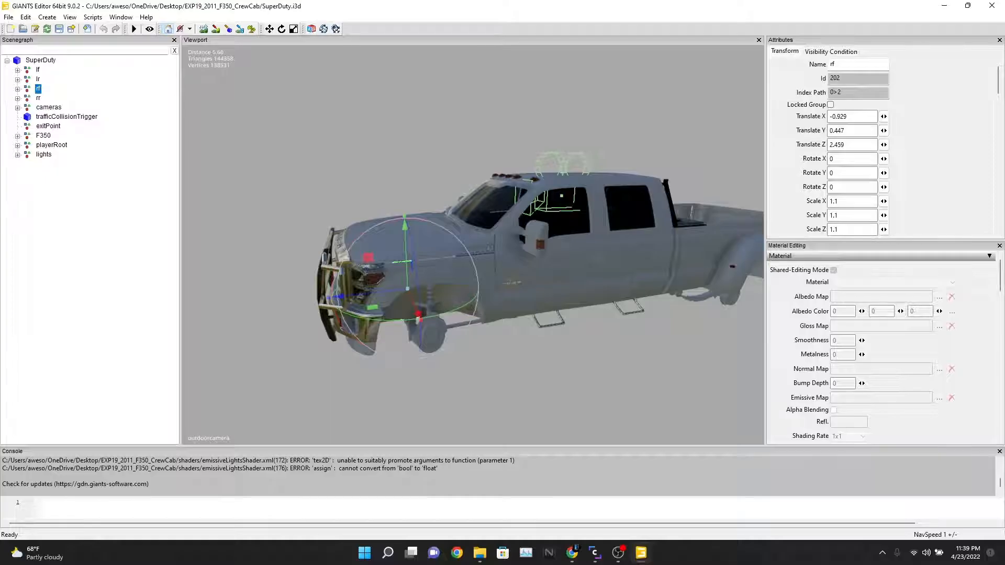
key("Escape")
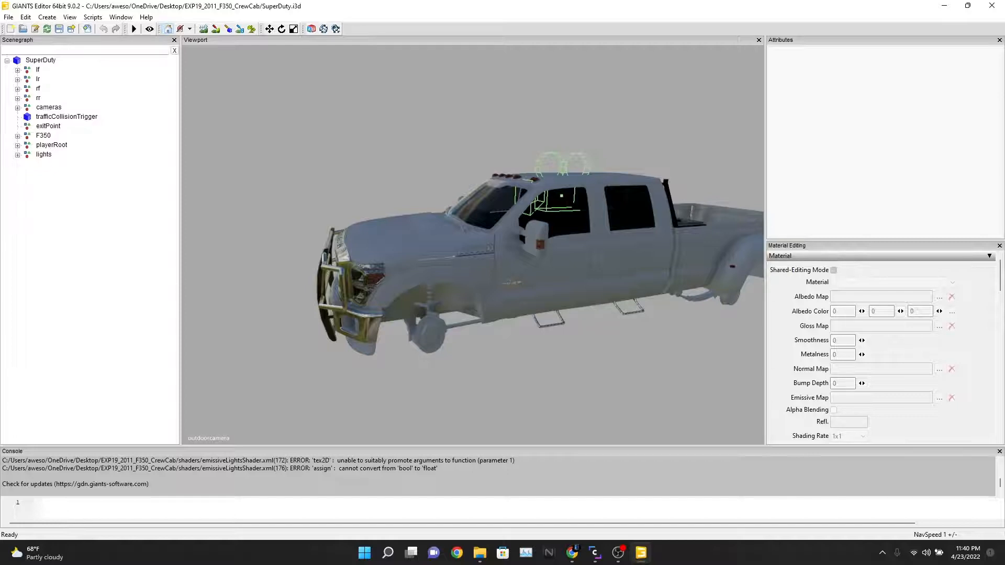
Inspect the lights group and the outdoorcamera inside the cameras group, clearing the selection and collapsing cameras
left_click_drag(523, 251, 451, 251, "alt")
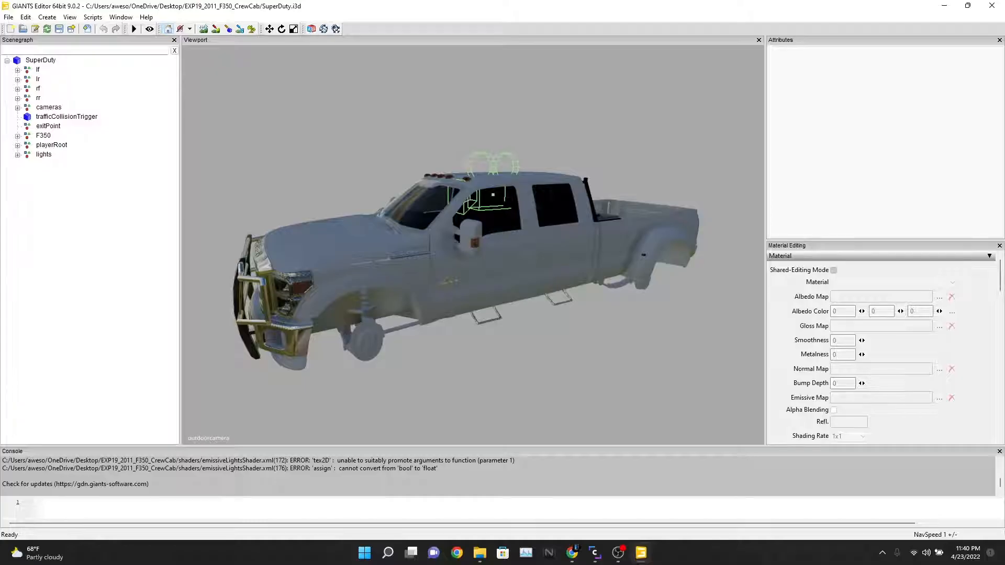
left_click_drag(513, 246, 358, 288, "alt")
key("w")
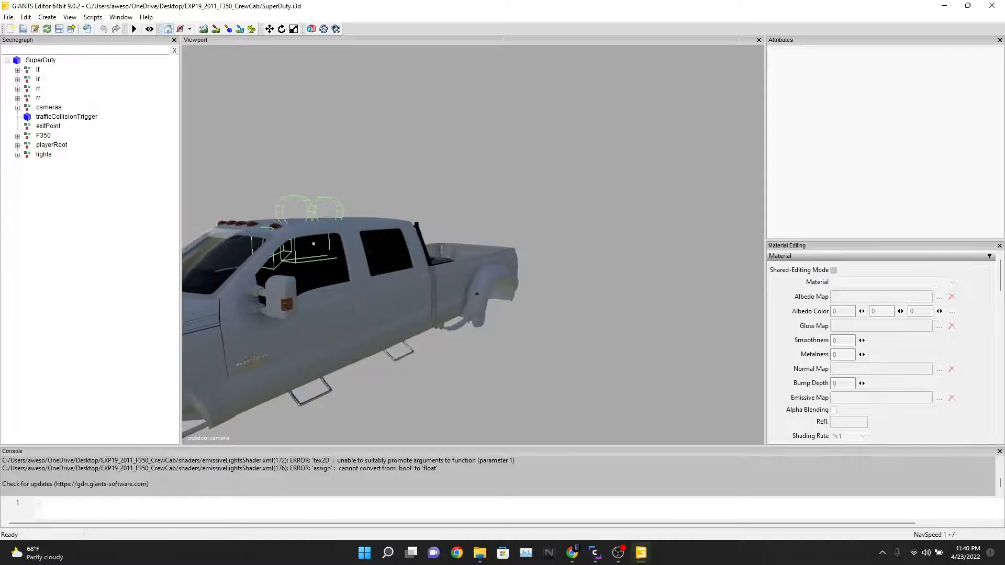
key("s")
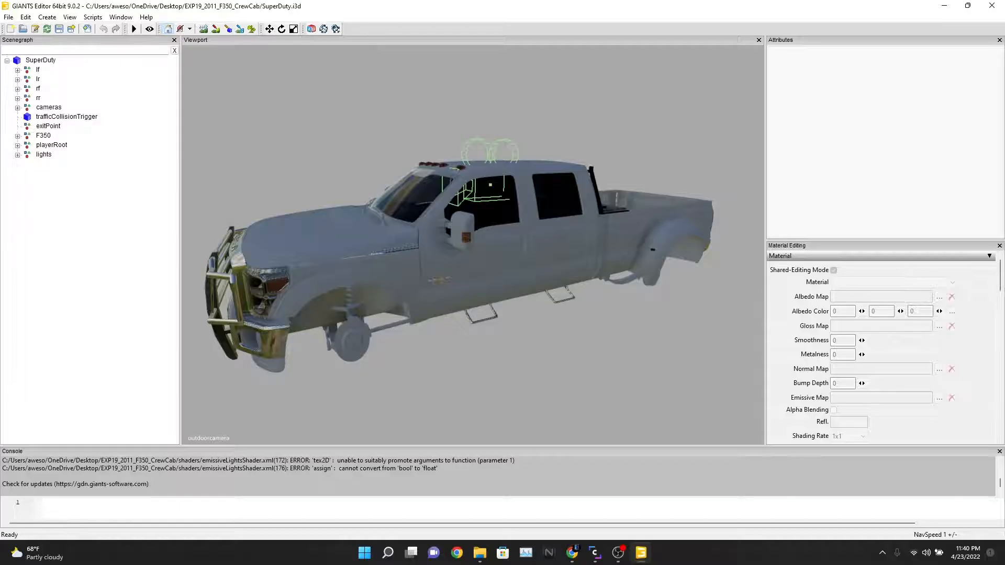
left_click(43, 155)
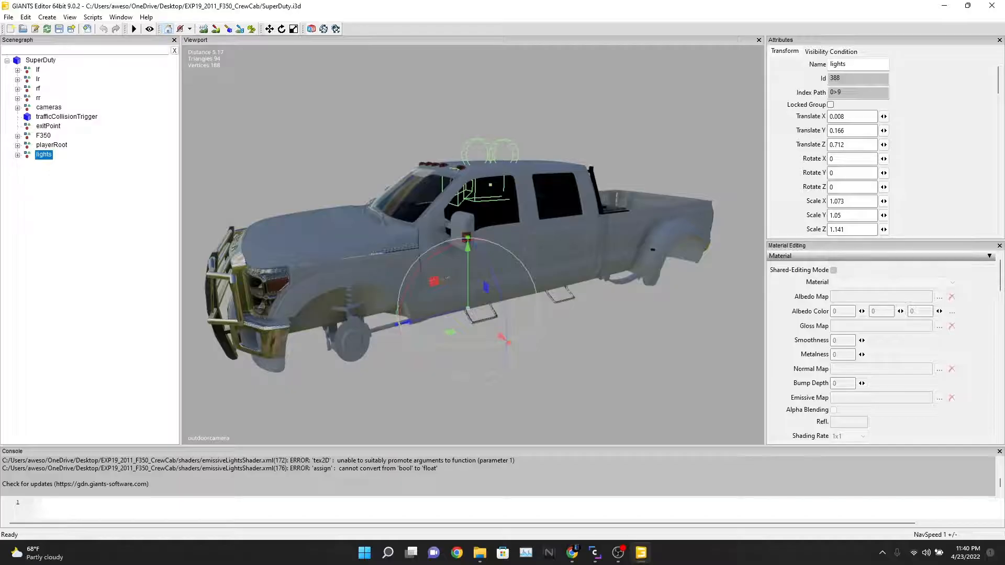
left_click(79, 126)
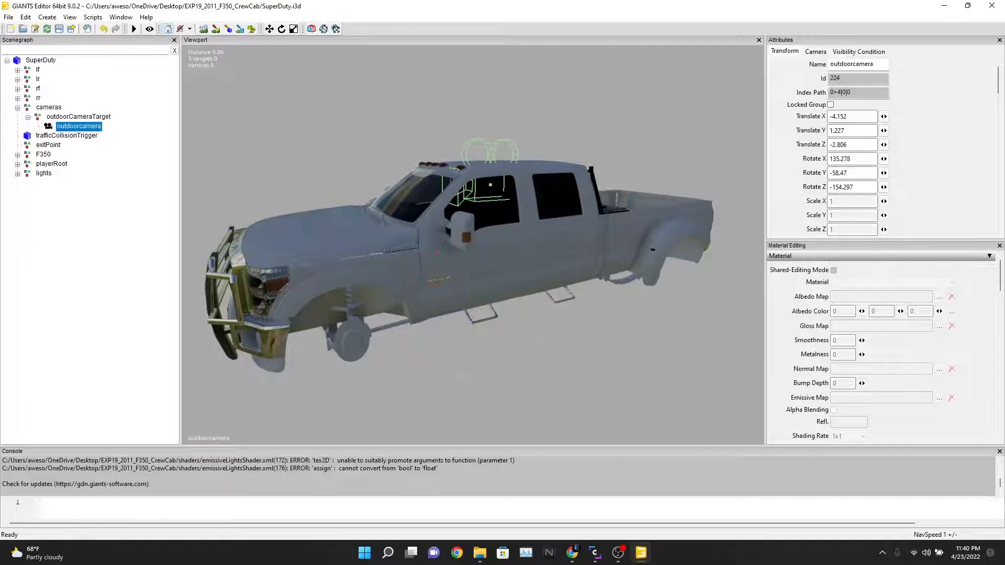
key("Escape")
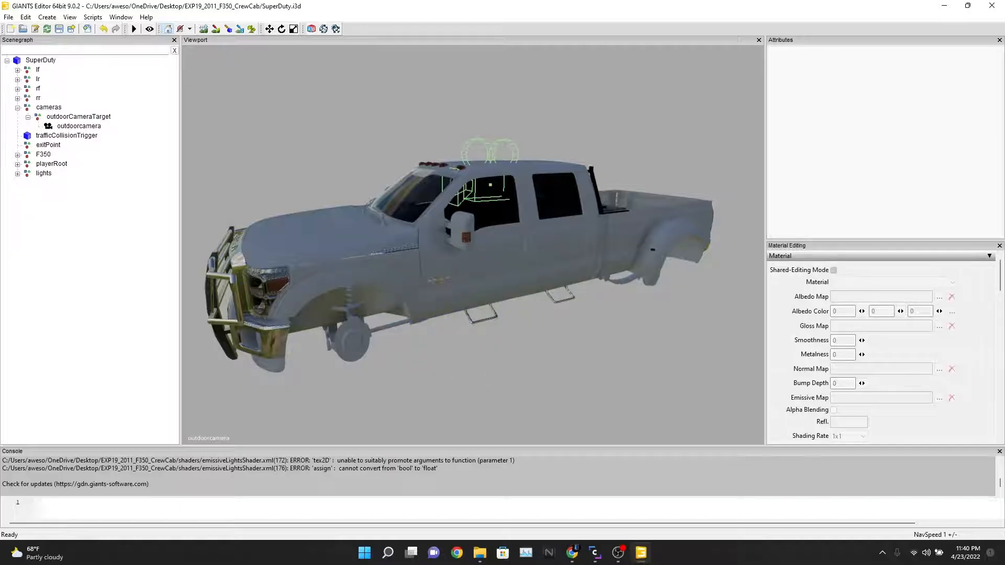
left_click(17, 107)
Select the truck's cab parts in the viewport, clear the selection, and collapse the nested F350 and Frame groups
left_click_drag(481, 270, 429, 323)
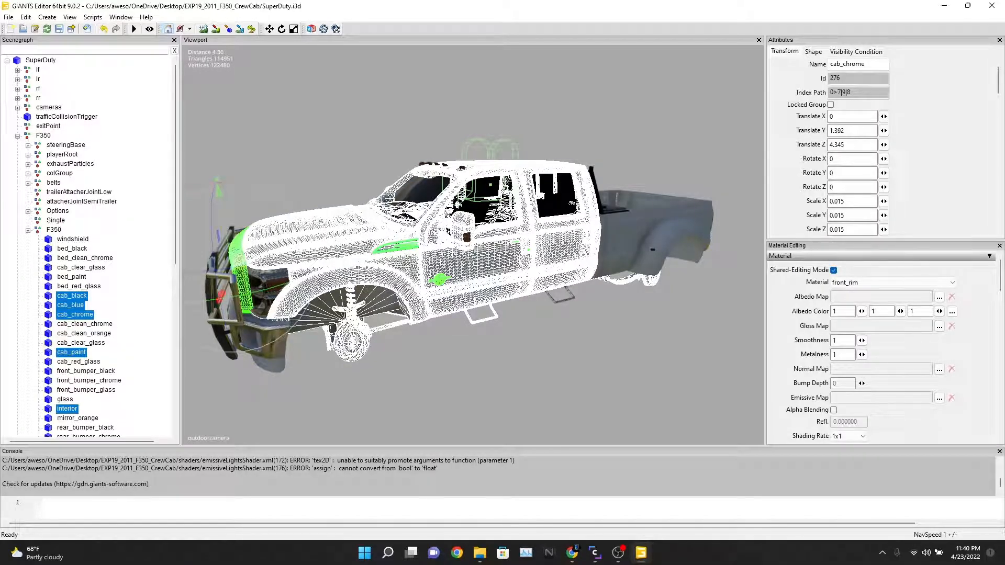
key("Escape")
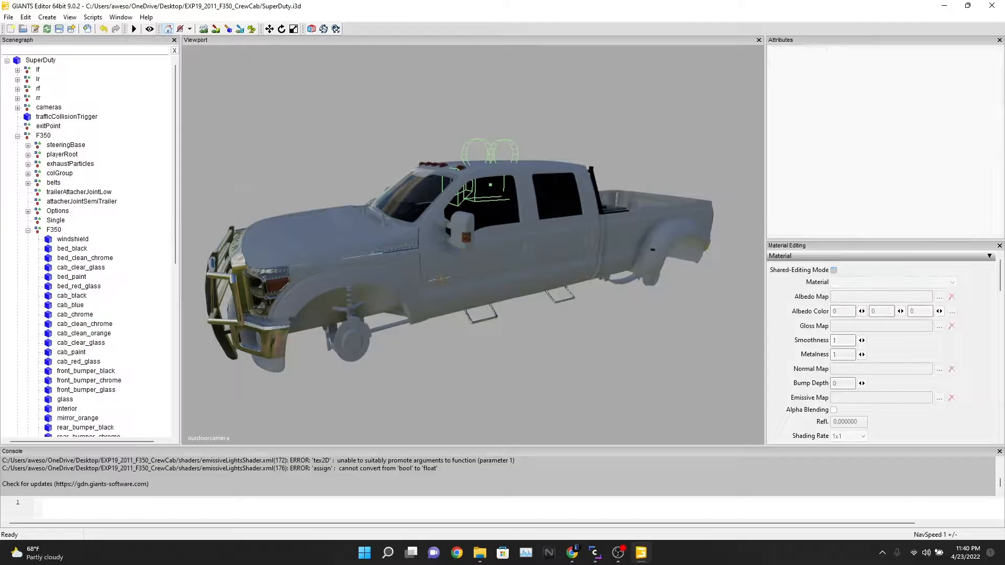
left_click(27, 230)
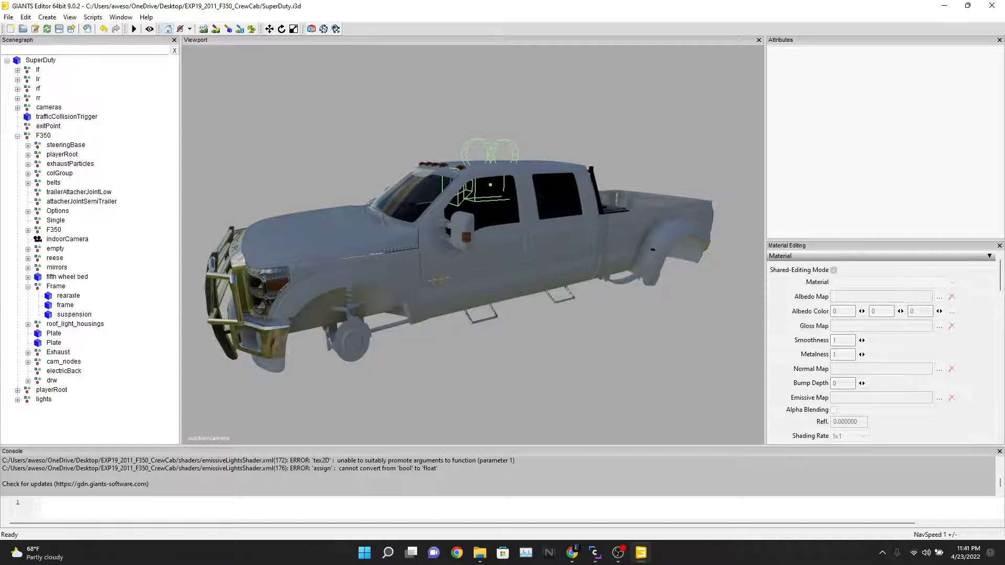
left_click(28, 286)
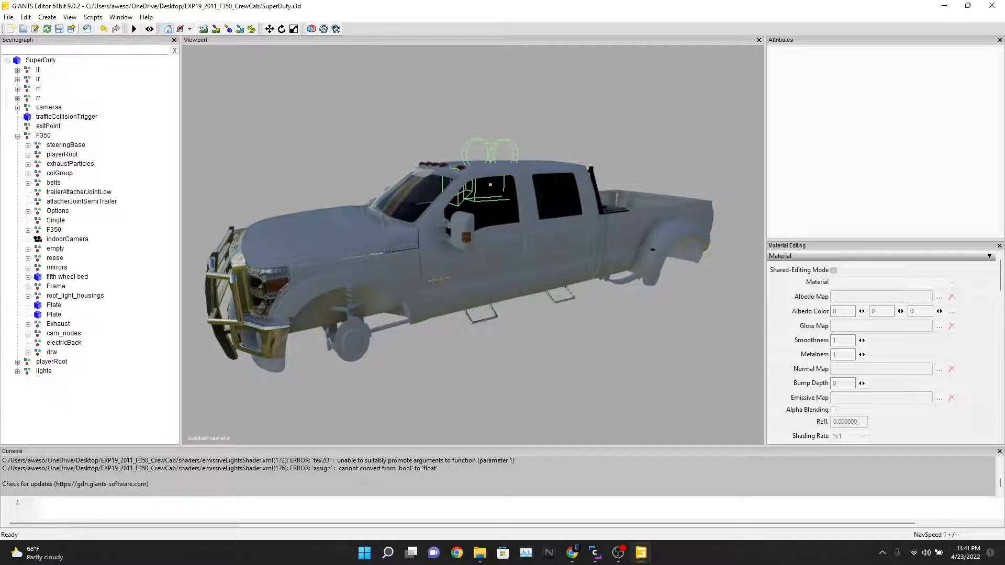
Examine the truck from its cab side through the chassis and interior to the front wheel on the opposite side
left_click_drag(450, 246, 506, 241, "alt")
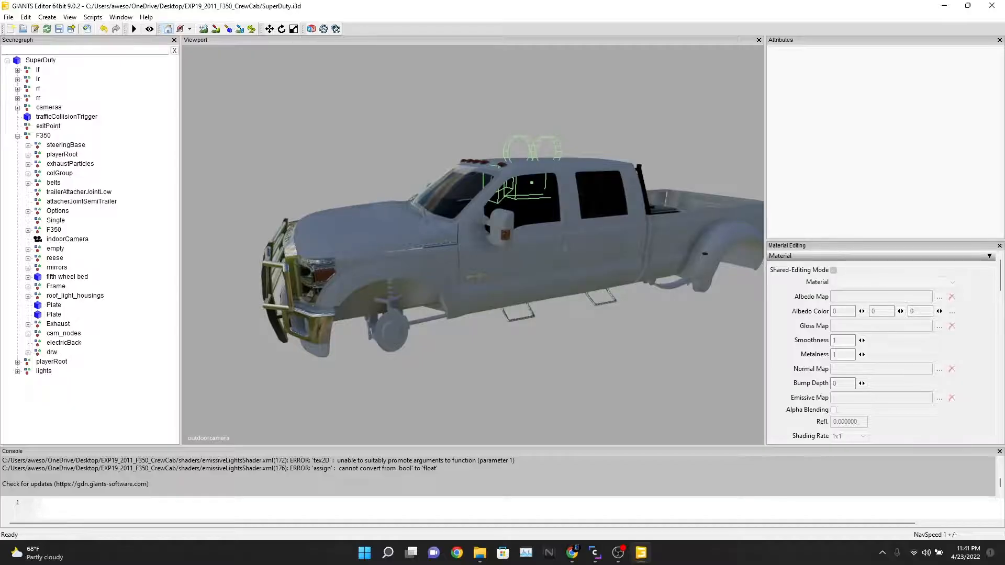
scroll(473, 244, "up", 5)
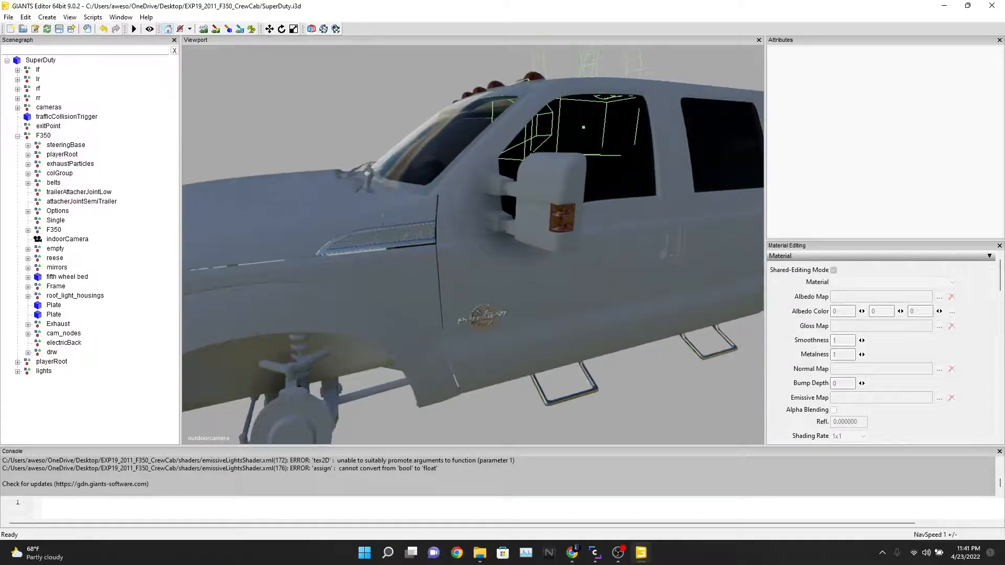
left_click_drag(473, 244, 518, 246, "alt")
scroll(518, 246, "up", 8)
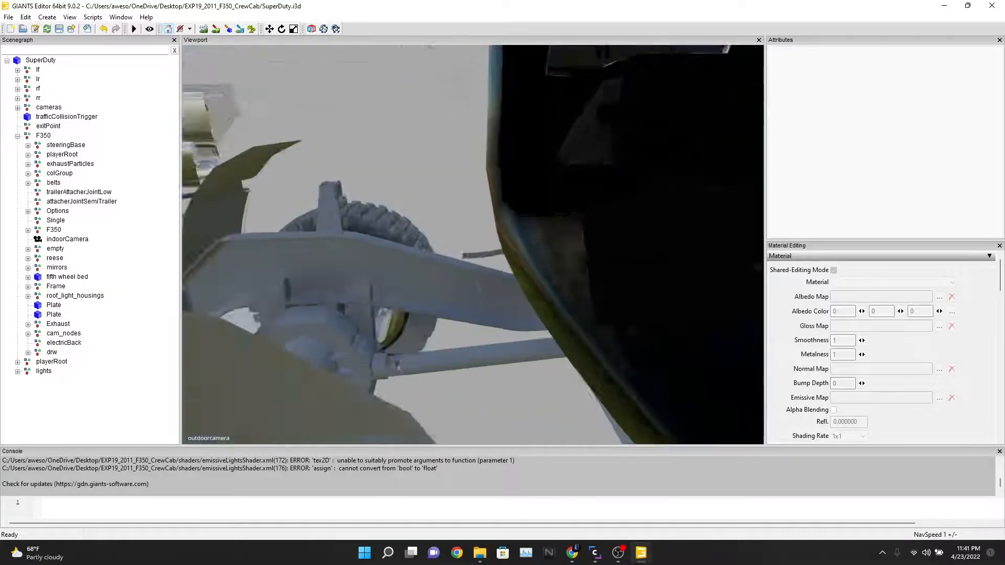
scroll(473, 244, "up", 10)
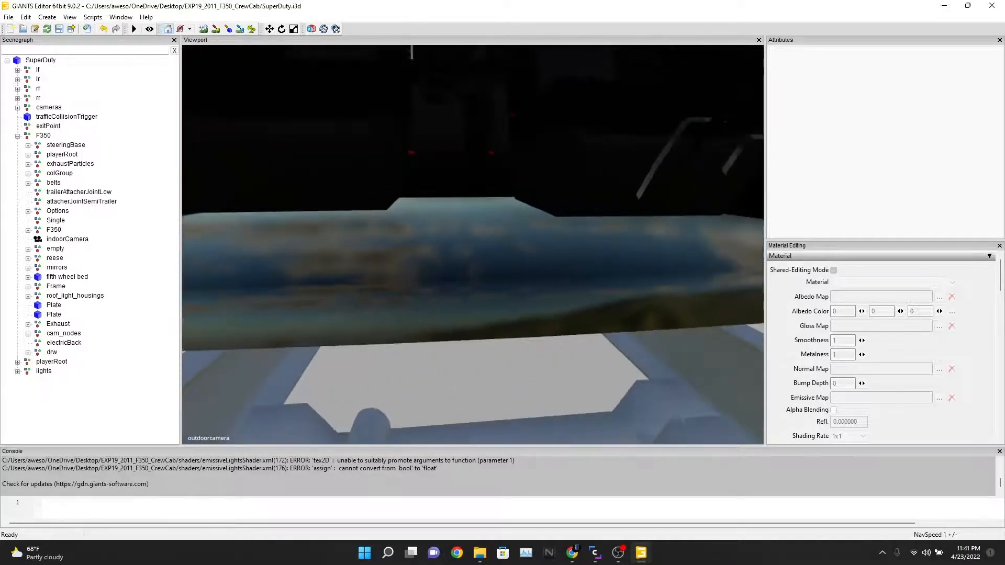
scroll(473, 244, "down", 10)
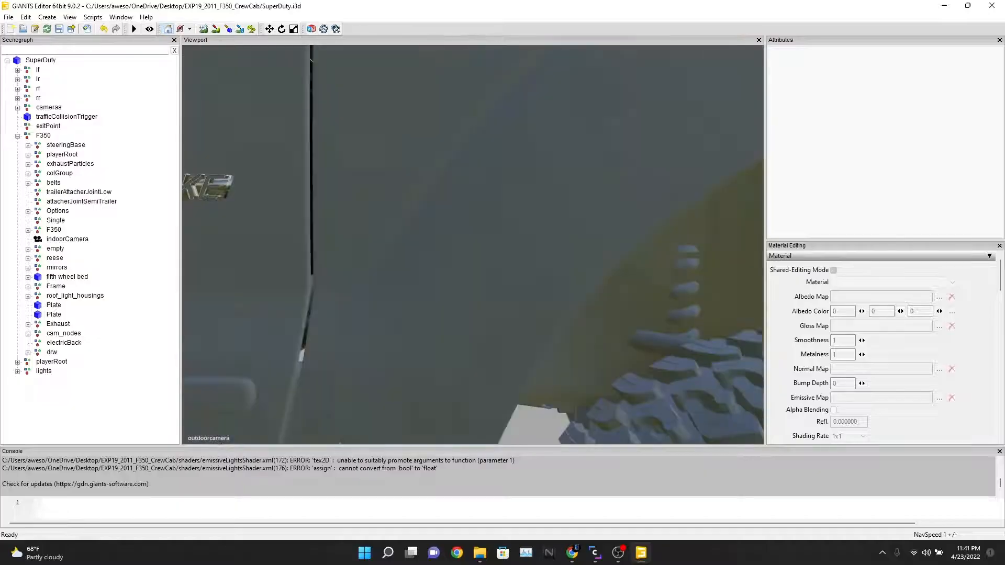
scroll(474, 244, "down", 10)
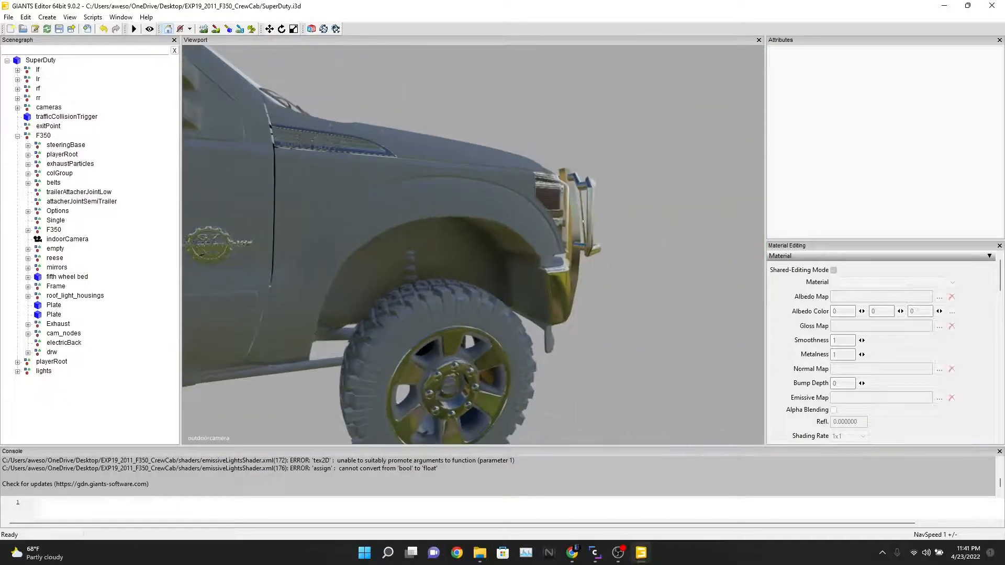
scroll(474, 244, "down", 8)
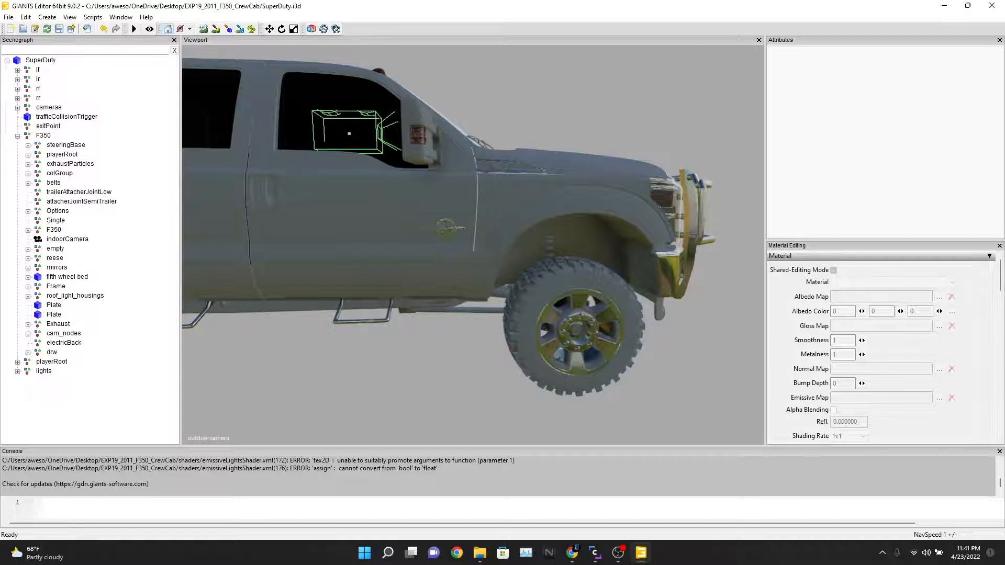
Examine the mounted front wheel, door badge and side steps along the truck's passenger side
left_click_drag(419, 244, 414, 182, "alt")
scroll(473, 245, "up", 5)
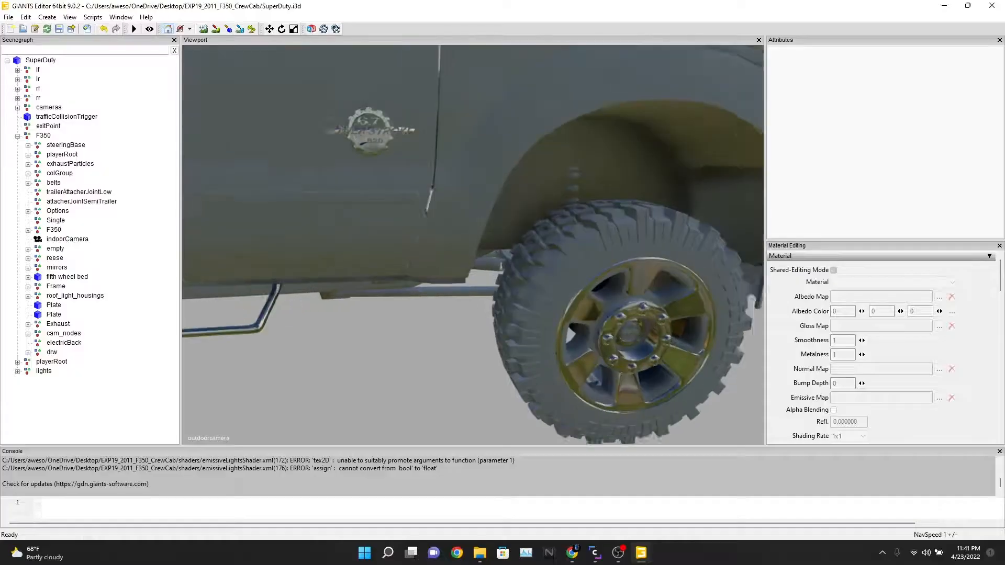
left_click_drag(473, 245, 484, 261, "alt")
scroll(473, 245, "down", 4)
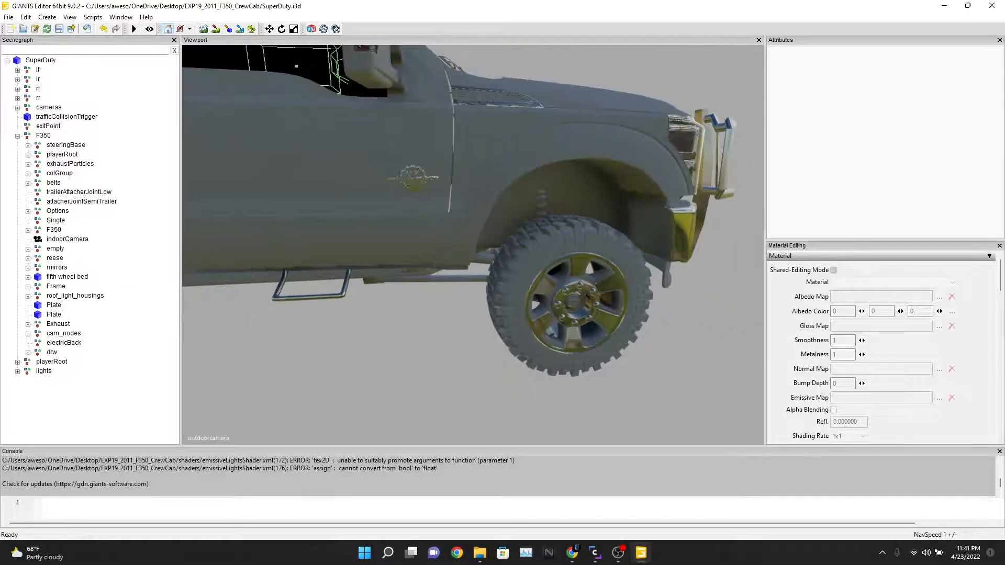
left_click_drag(419, 231, 557, 220, "alt")
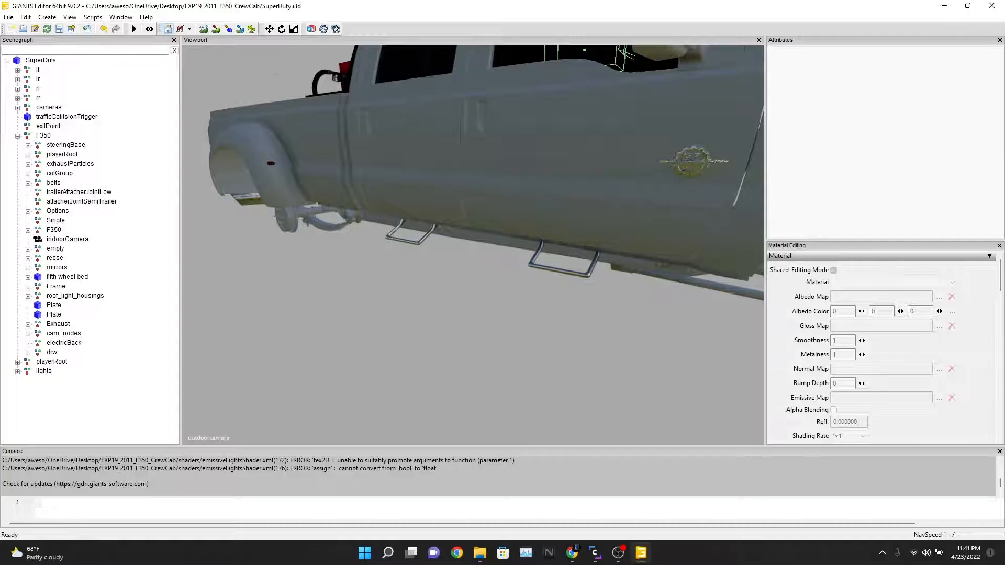
left_click_drag(558, 219, 432, 227, "alt")
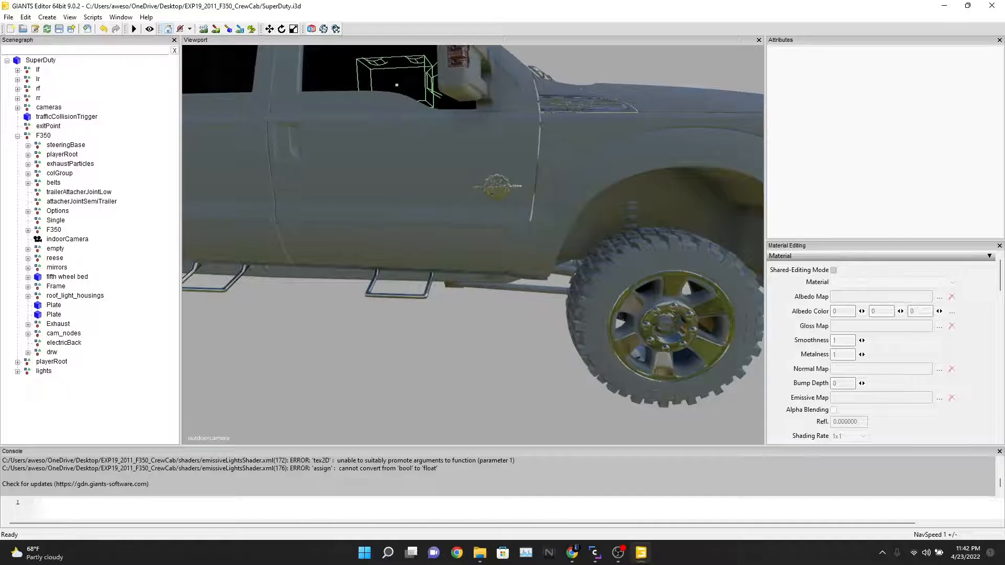
left_click_drag(472, 245, 518, 231, "alt")
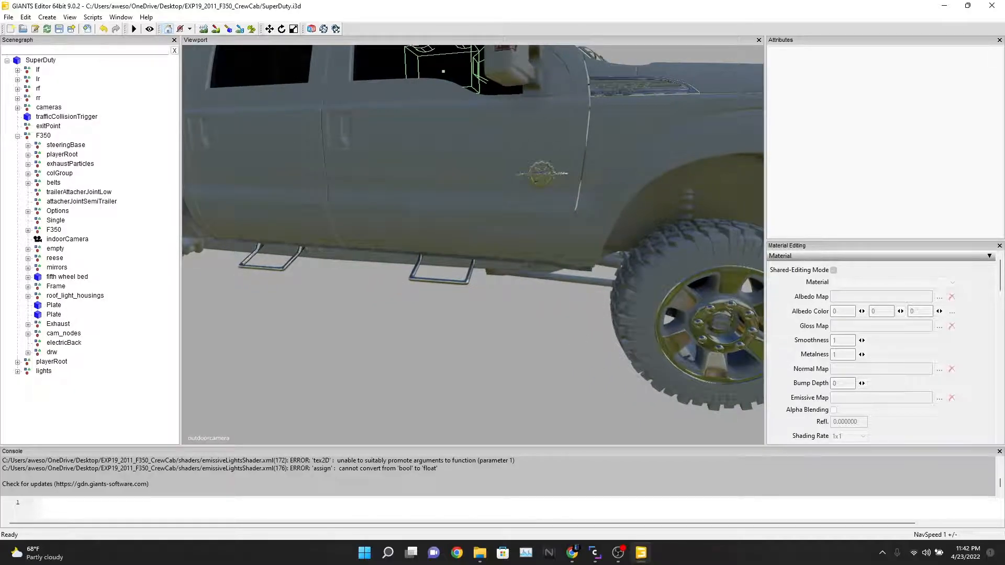
mouse_move(472, 245)
left_mouse_down("alt")
mouse_move(565, 243)
mouse_move(445, 243)
mouse_move(628, 250)
mouse_move(523, 225)
mouse_move(471, 238)
mouse_move(502, 246)
mouse_move(335, 251)
mouse_move(413, 246)
mouse_move(471, 261)
left_mouse_up("alt")
Examine the cab interior, the exposed front brake disc and suspension, and the tire and rim of the opposite front wheel
scroll(472, 244, "up", 10)
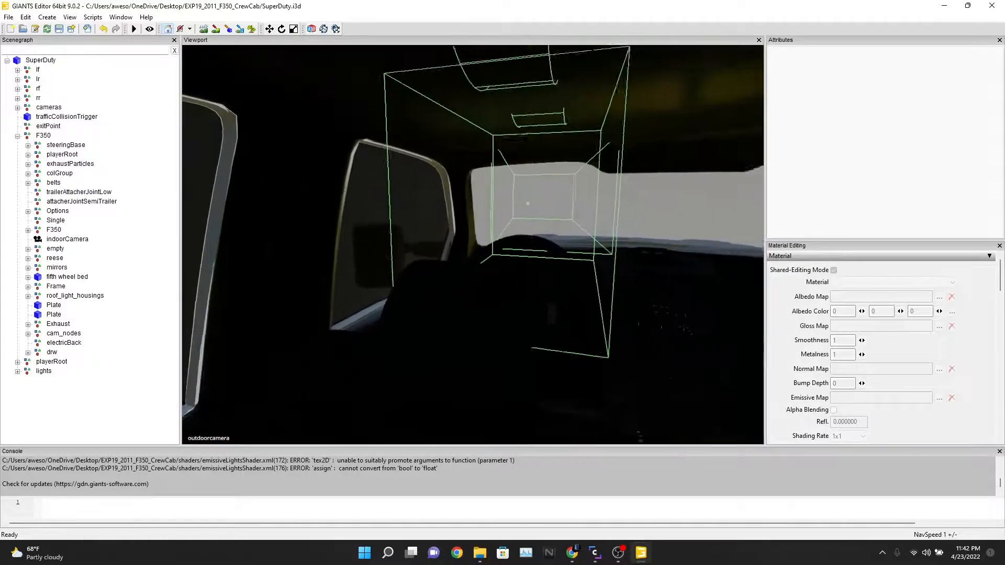
scroll(472, 244, "down", 10)
left_click_drag(472, 245, 571, 249, "alt")
scroll(473, 245, "down", 4)
left_click_drag(473, 244, 503, 246, "alt")
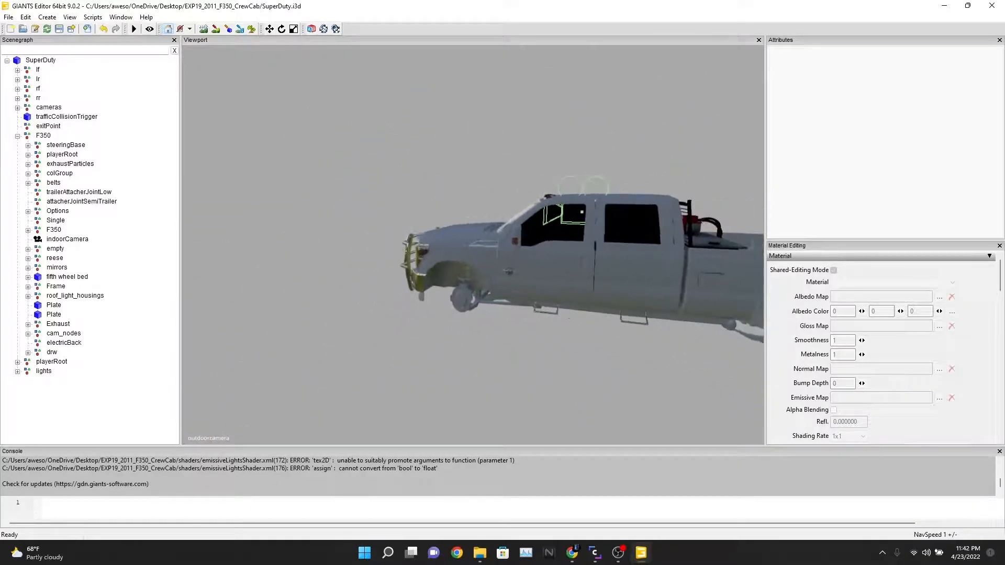
middle_click_drag(503, 246, 377, 246, "alt")
left_click_drag(473, 244, 508, 244, "alt")
scroll(473, 245, "up", 10)
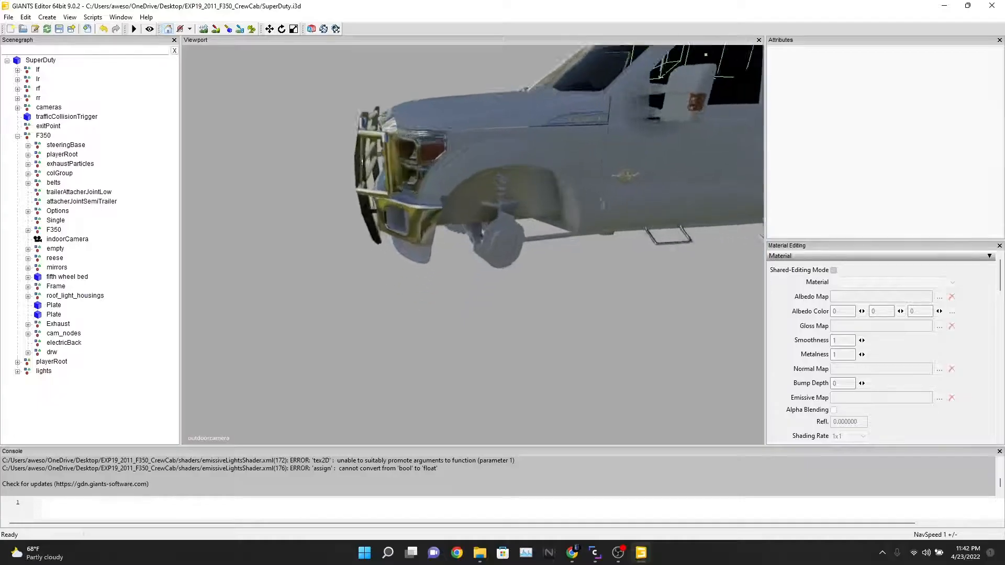
scroll(473, 244, "up", 3)
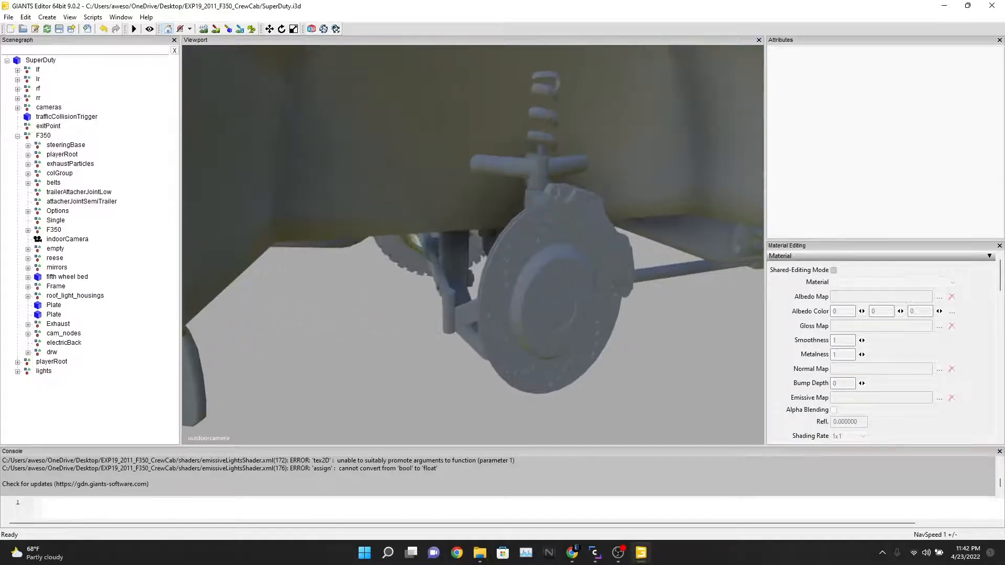
scroll(472, 245, "down", 8)
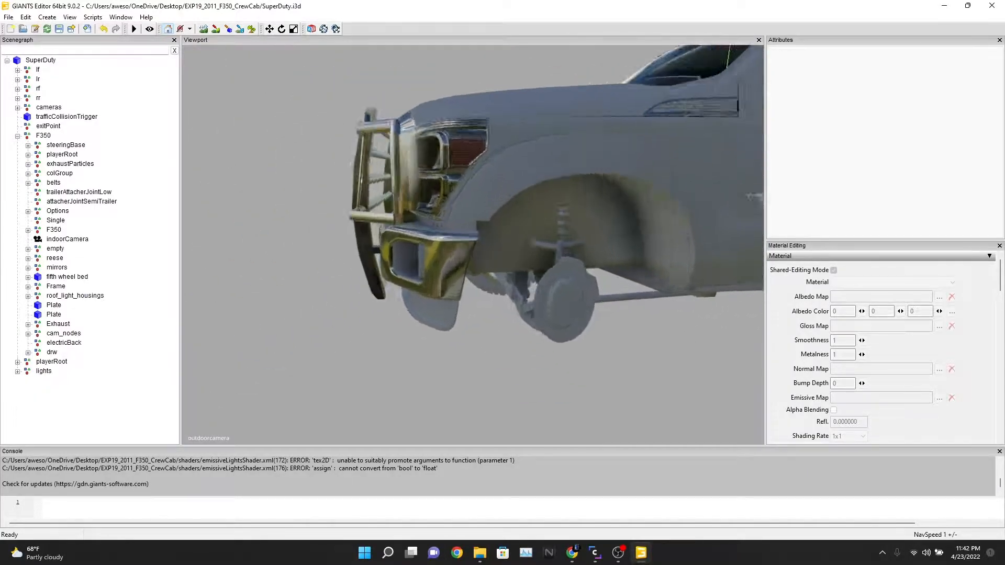
left_click_drag(473, 244, 723, 204, "alt")
middle_click_drag(655, 210, 210, 293, "alt")
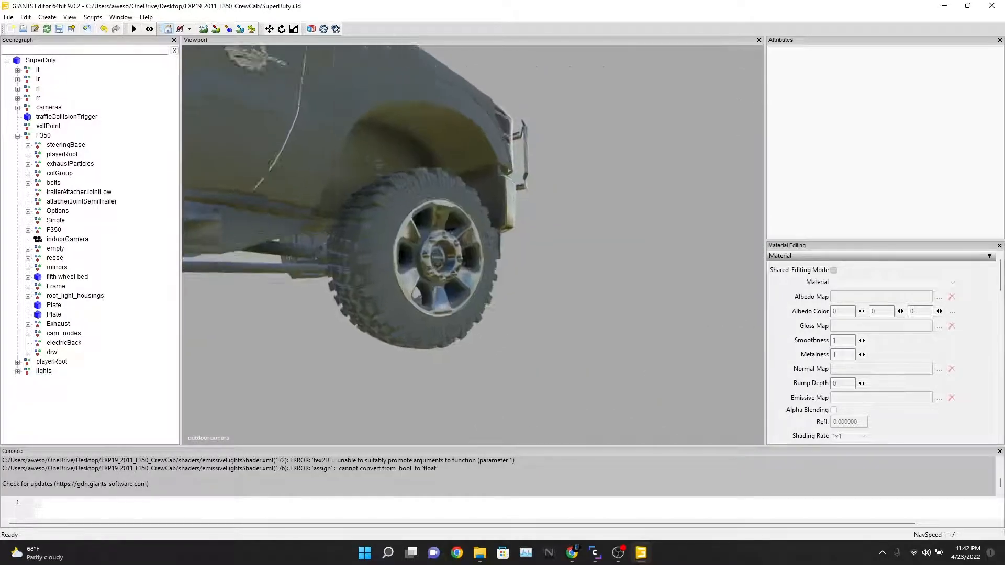
scroll(472, 244, "up", 5)
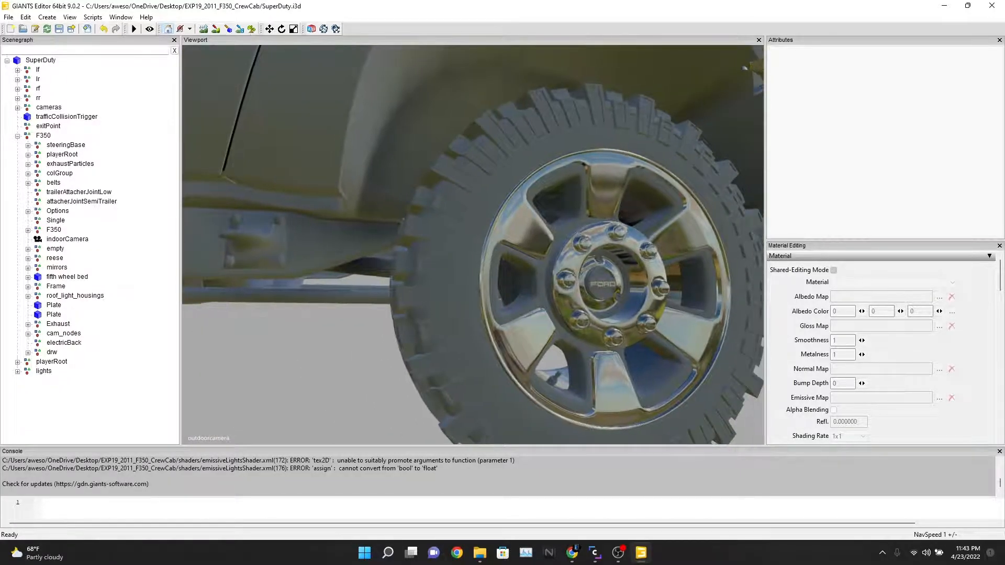
Examine the truck's front suspension and underside, out to the exposed brake disc and bumper on the side missing its wheel
left_click_drag(473, 244, 628, 215, "alt")
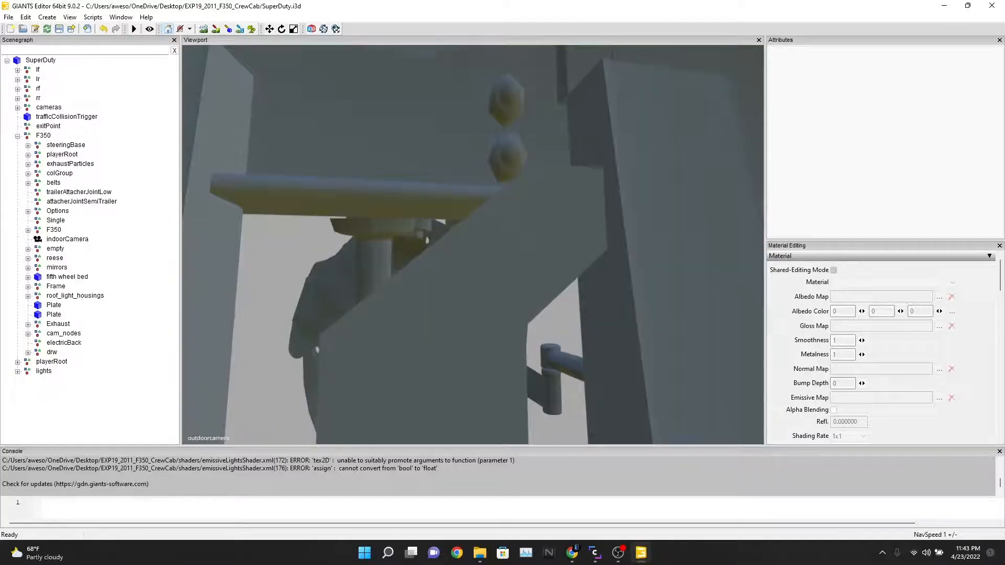
left_click_drag(472, 245, 628, 225, "alt")
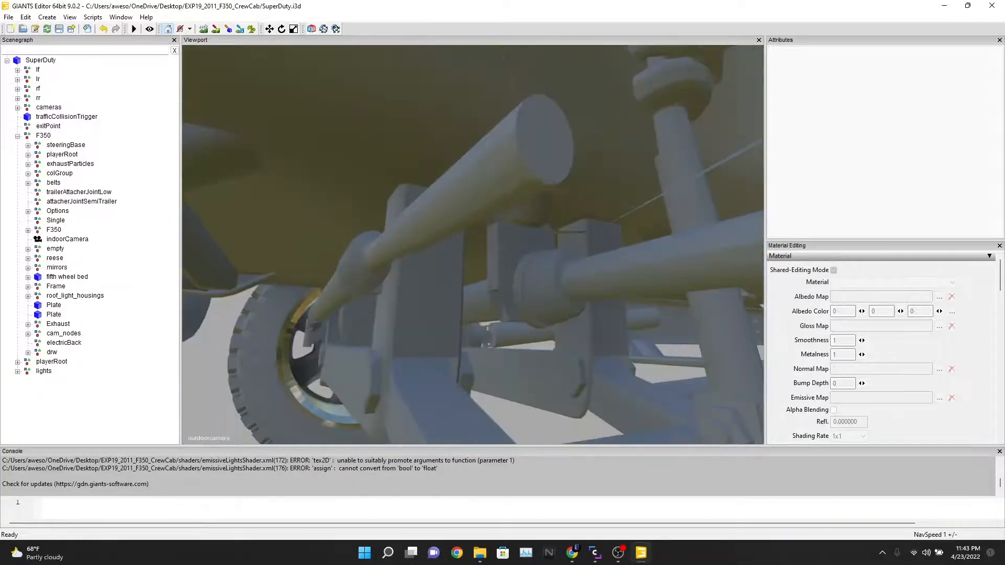
scroll(473, 244, "down", 4)
left_click_drag(472, 244, 607, 220, "alt")
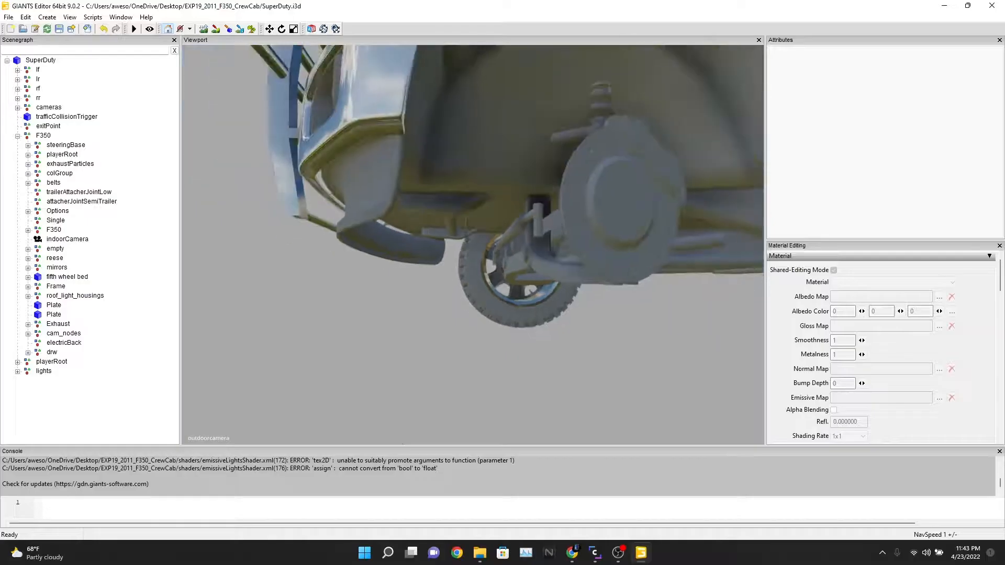
scroll(473, 244, "down", 3)
scroll(473, 245, "down", 3)
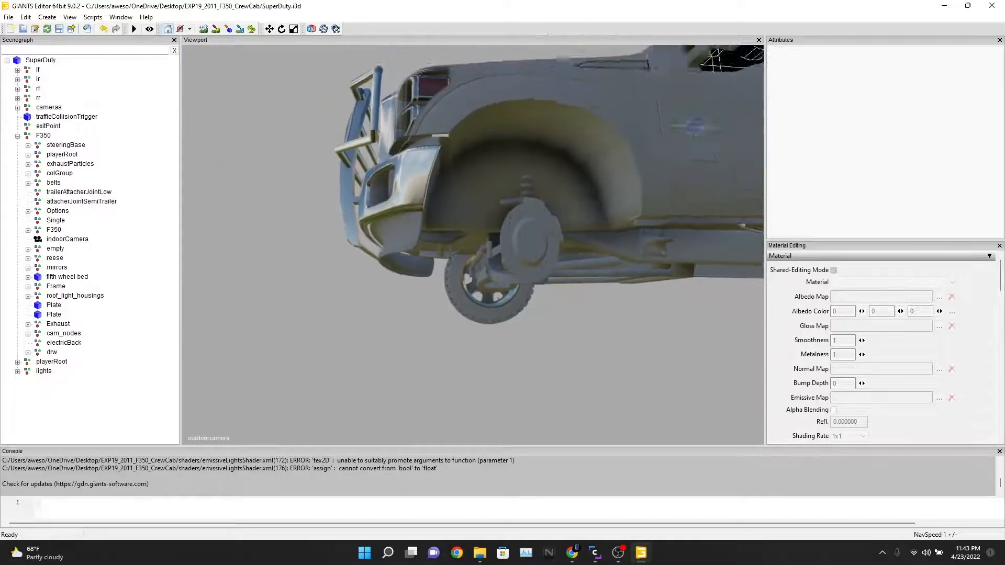
left_click_drag(472, 245, 392, 267, "alt")
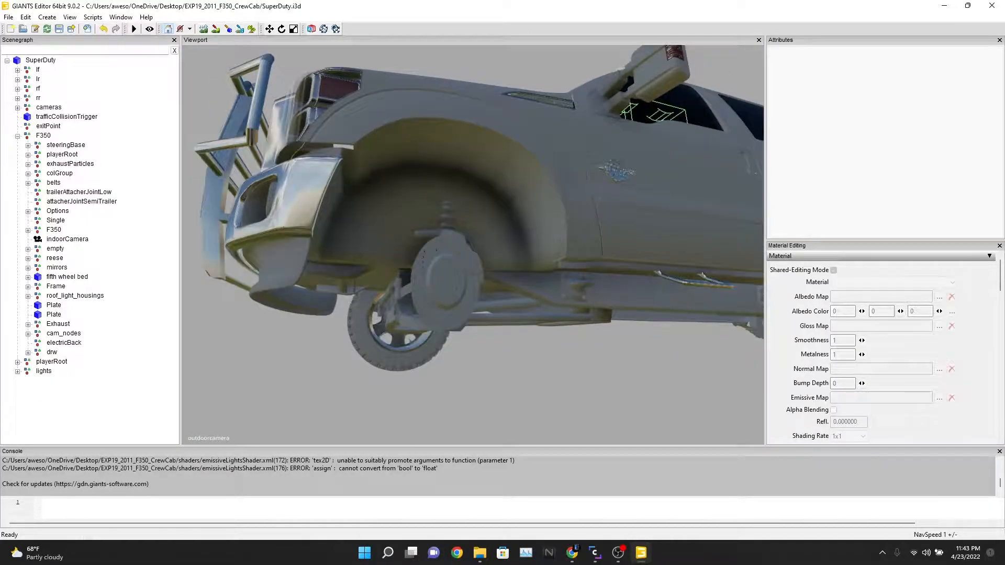
scroll(473, 244, "up", 6)
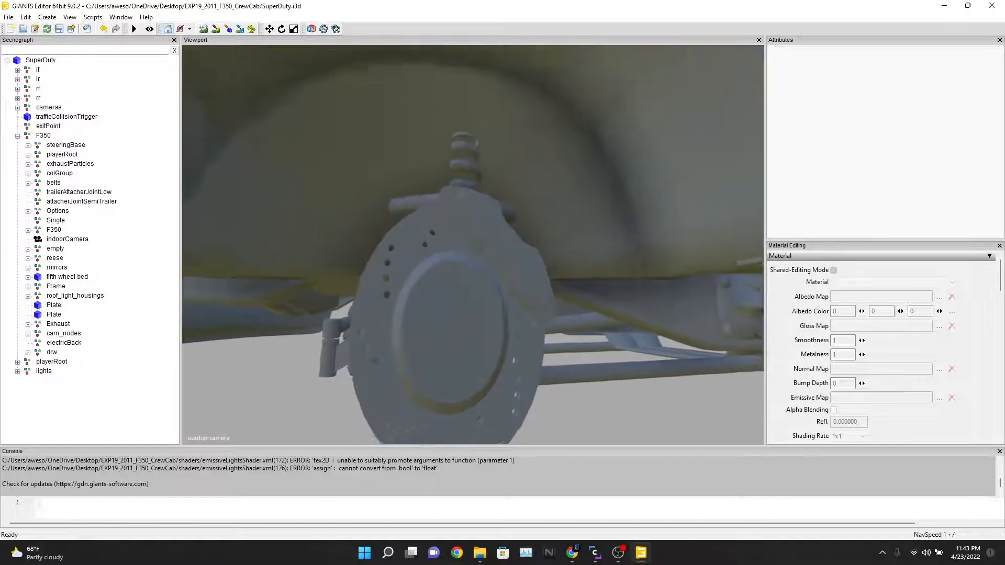
scroll(472, 245, "up", 4)
Examine the chassis frame from inside the wheel well, the side steps from below, and the exposed front brake disc
key("w")
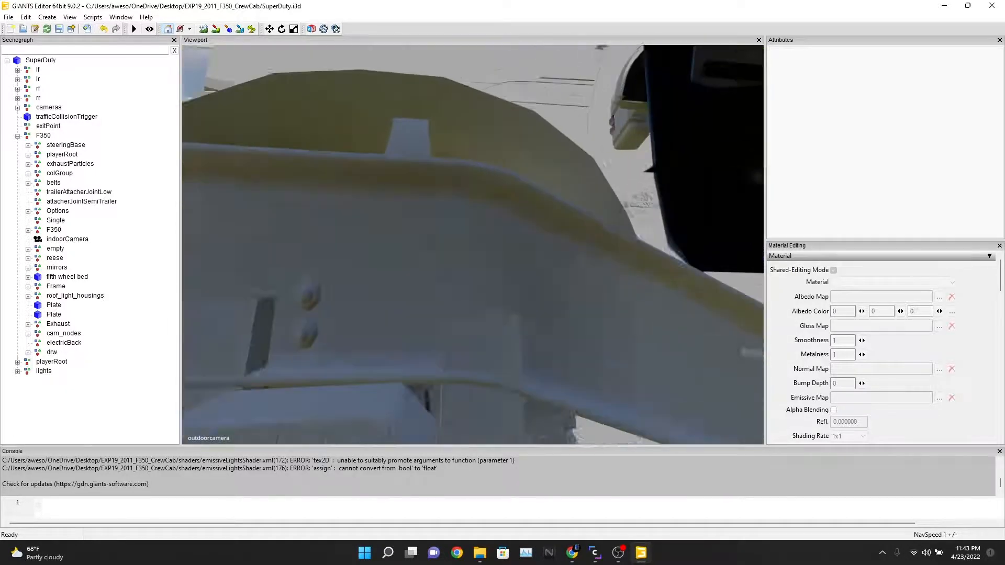
key("w")
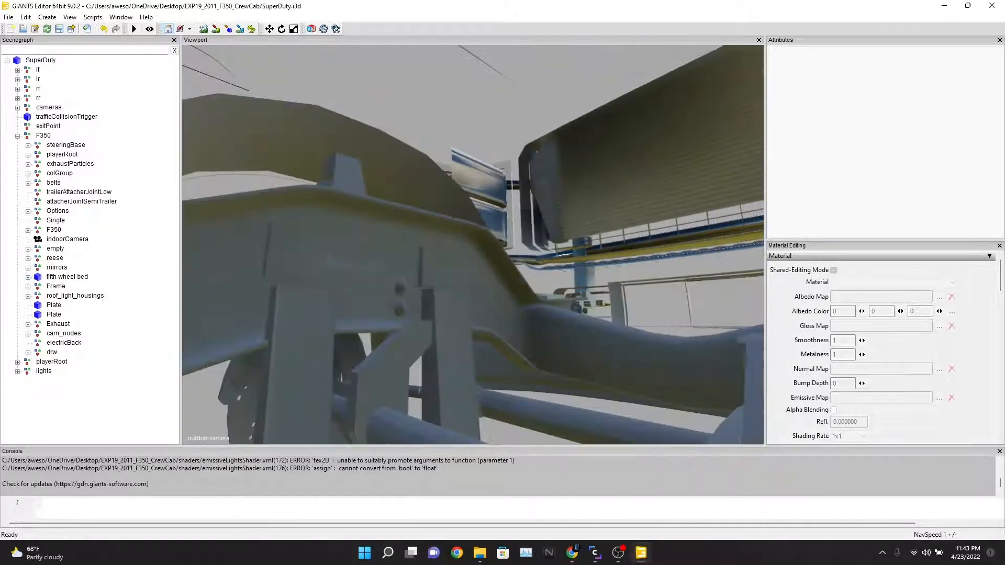
key("d")
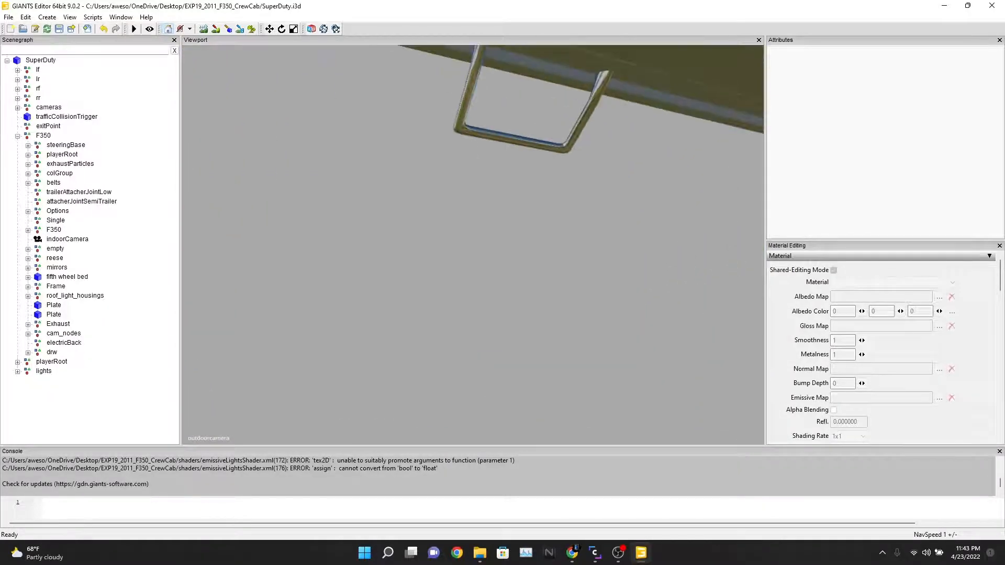
key("s")
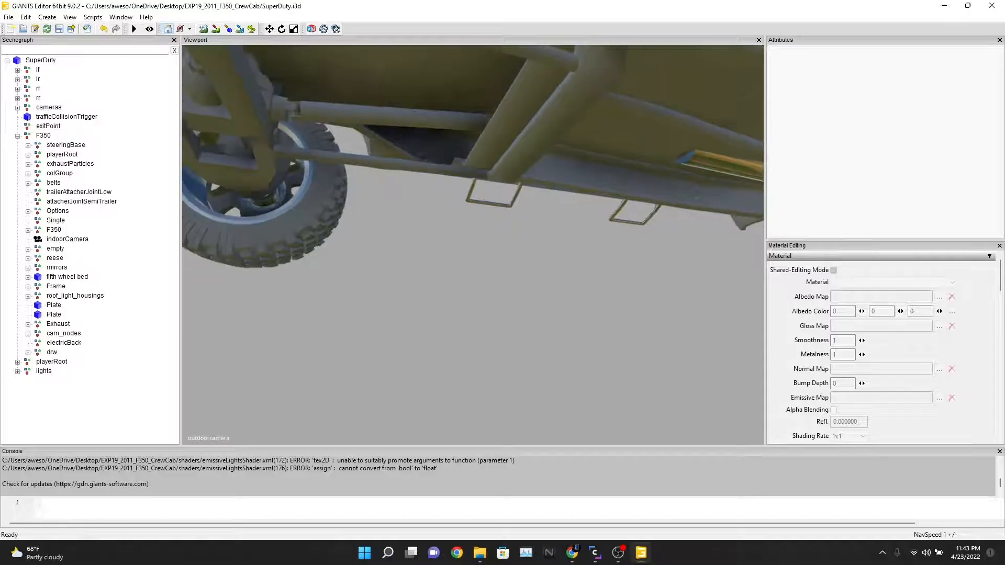
key("s")
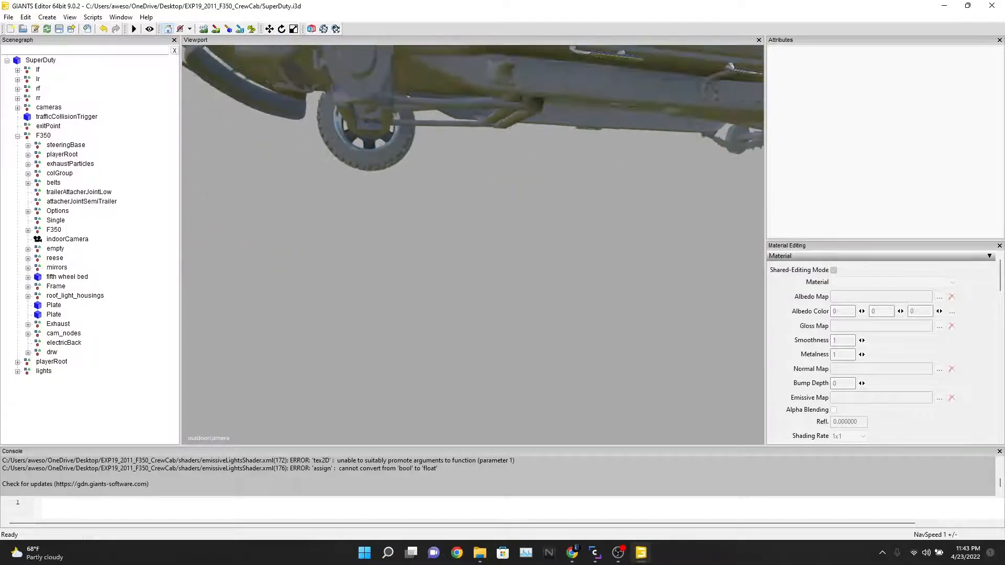
key("s")
key("w")
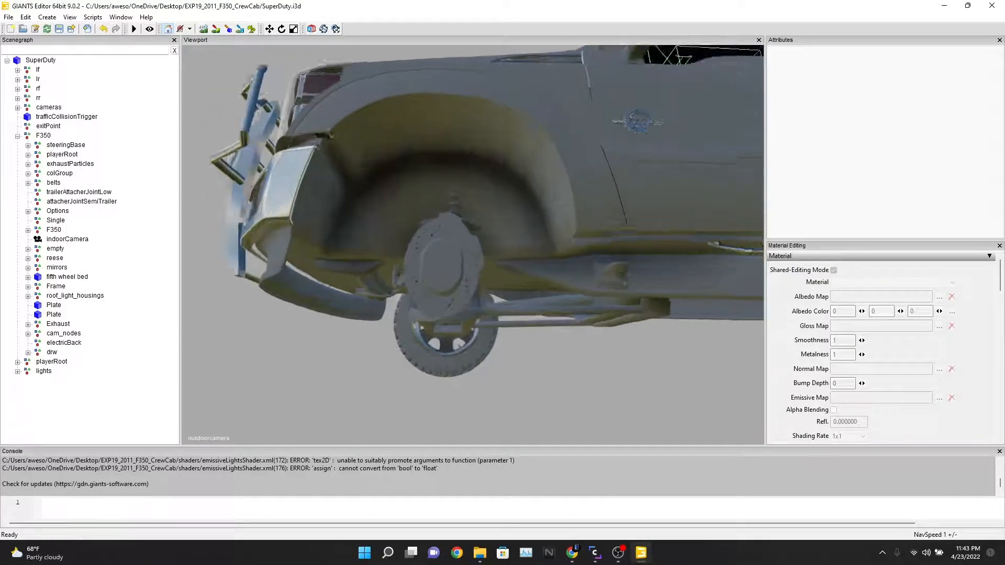
key("w")
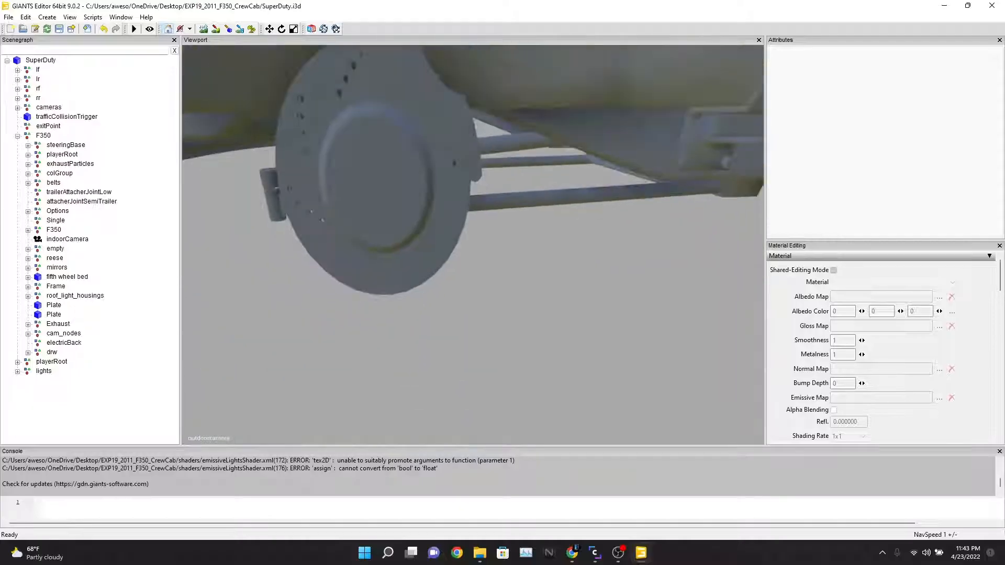
Examine the side steps along the body, the mounted front wheel's rim, and the cab and hood on that side
key("s")
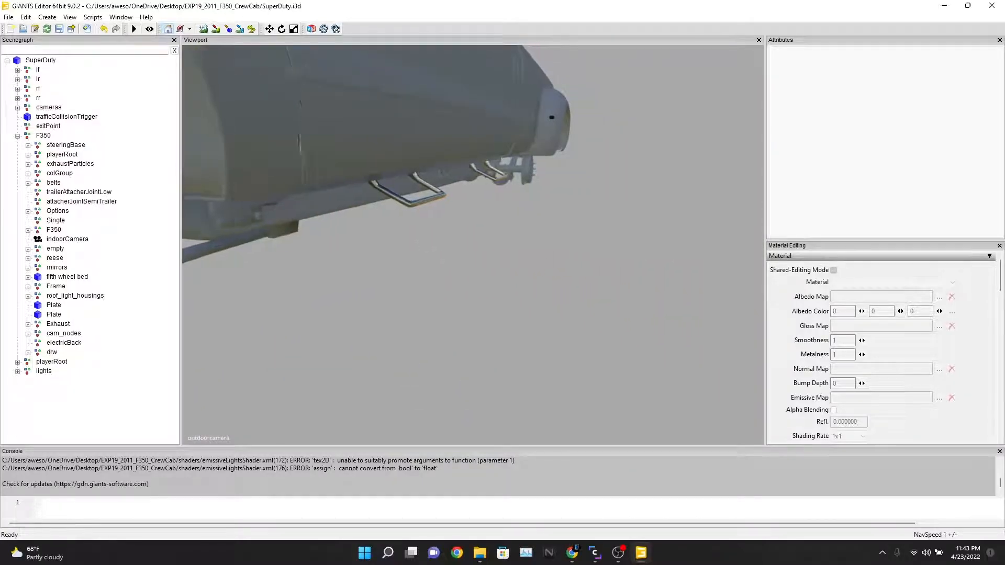
key("d")
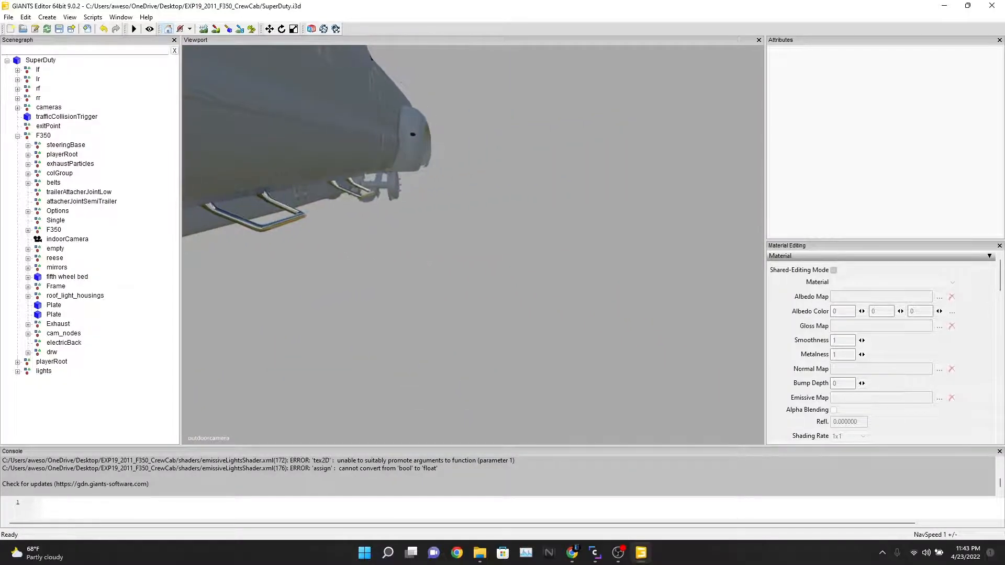
key("d")
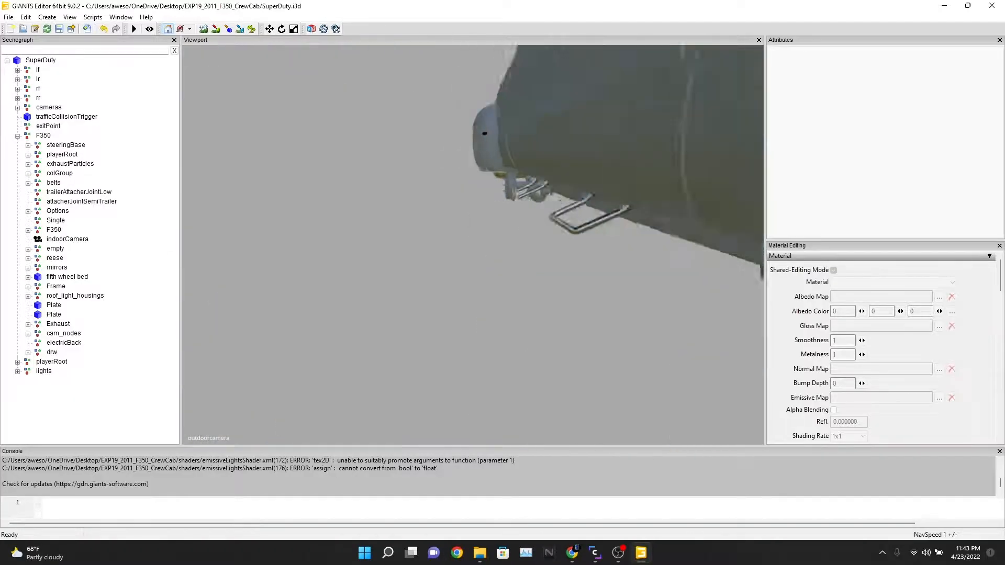
key("d")
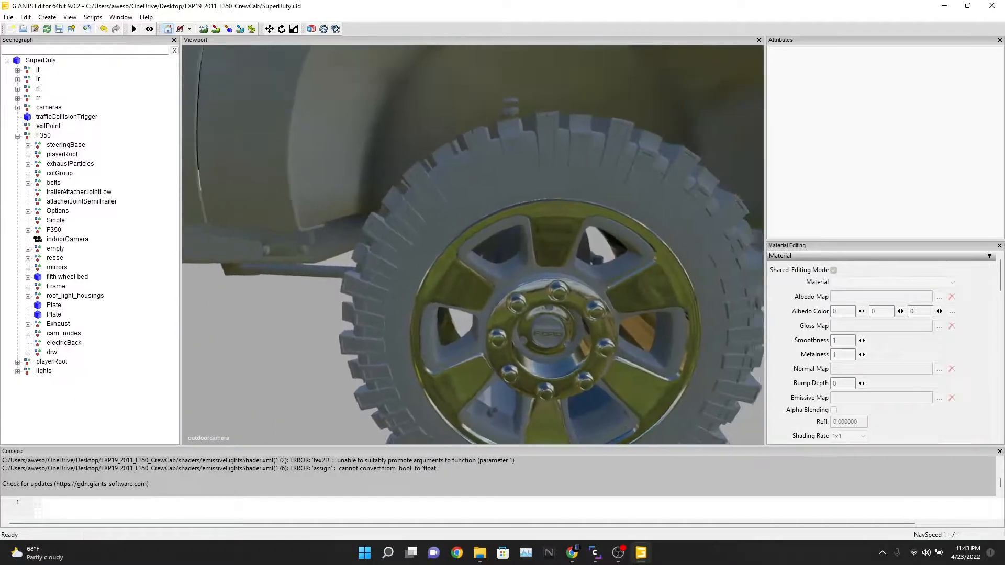
key("s")
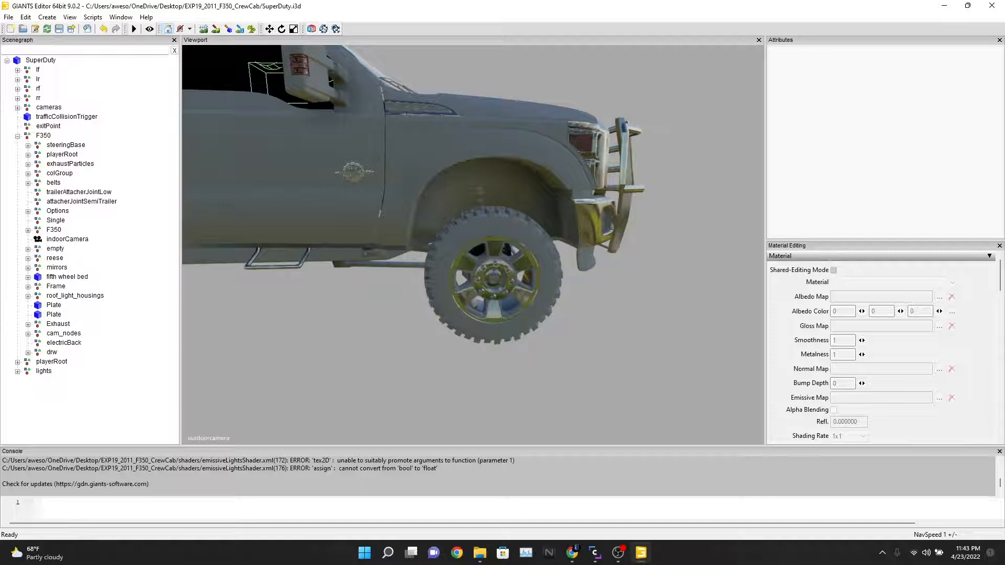
key("d")
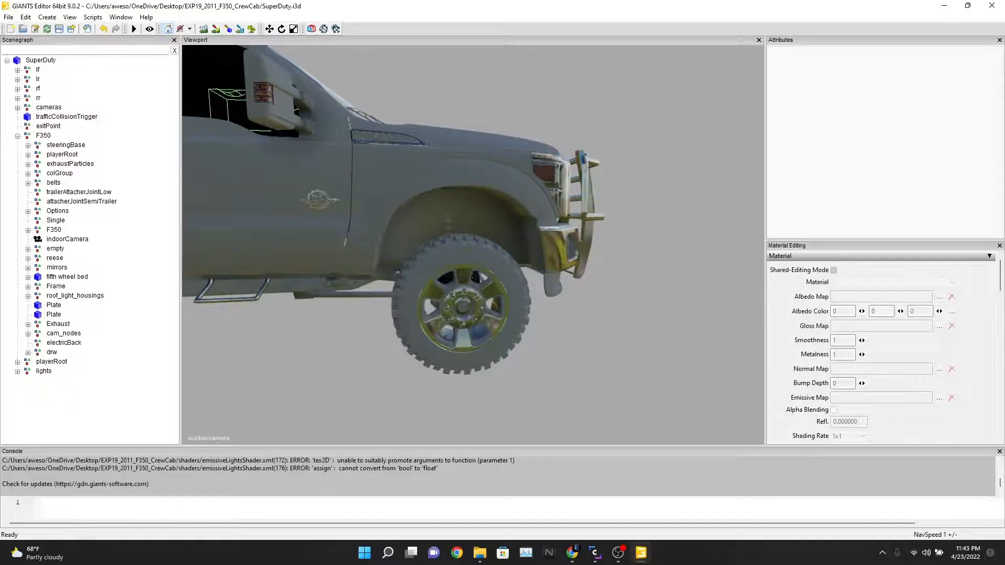
key("a")
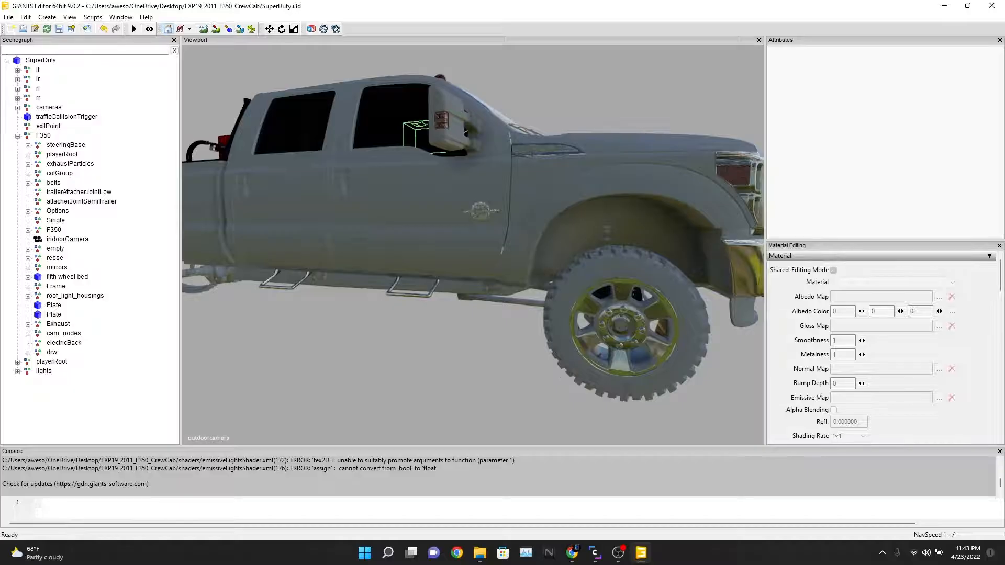
Review the full list of keyboard shortcuts in the Preferences, from Open File to Reset Scale, and close the dialog
key("alt+f")
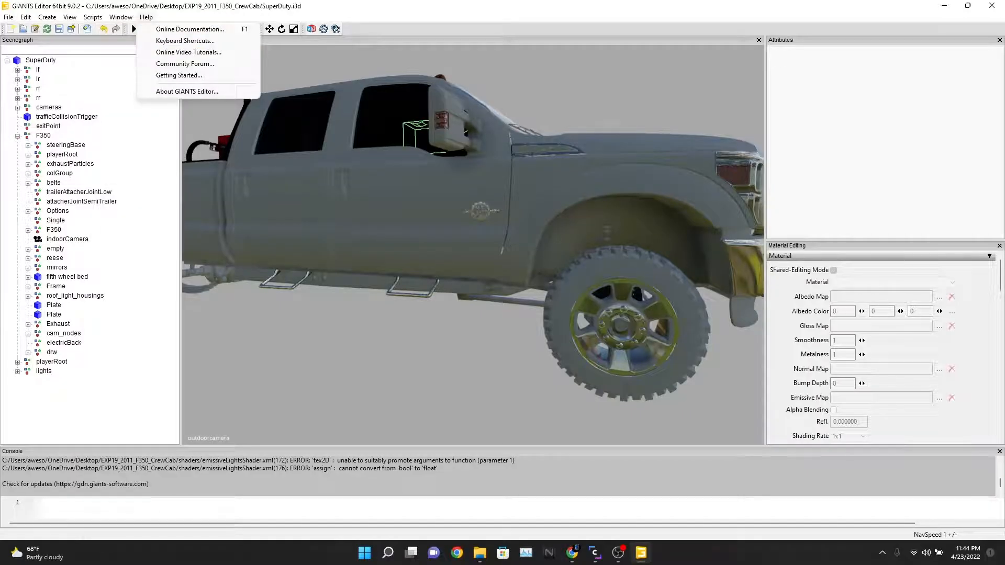
left_click_drag(419, 210, 435, 225, "alt")
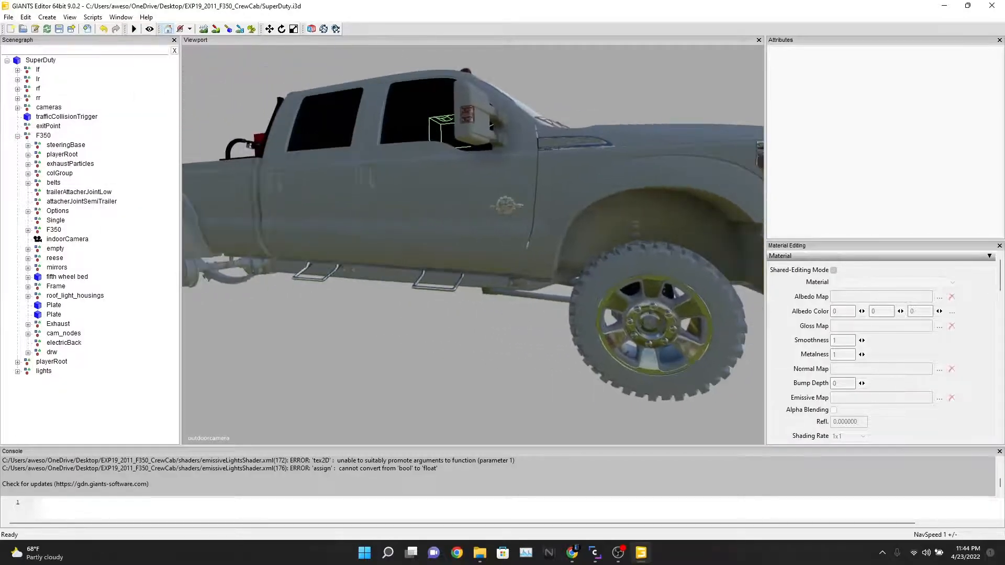
left_click(8, 18)
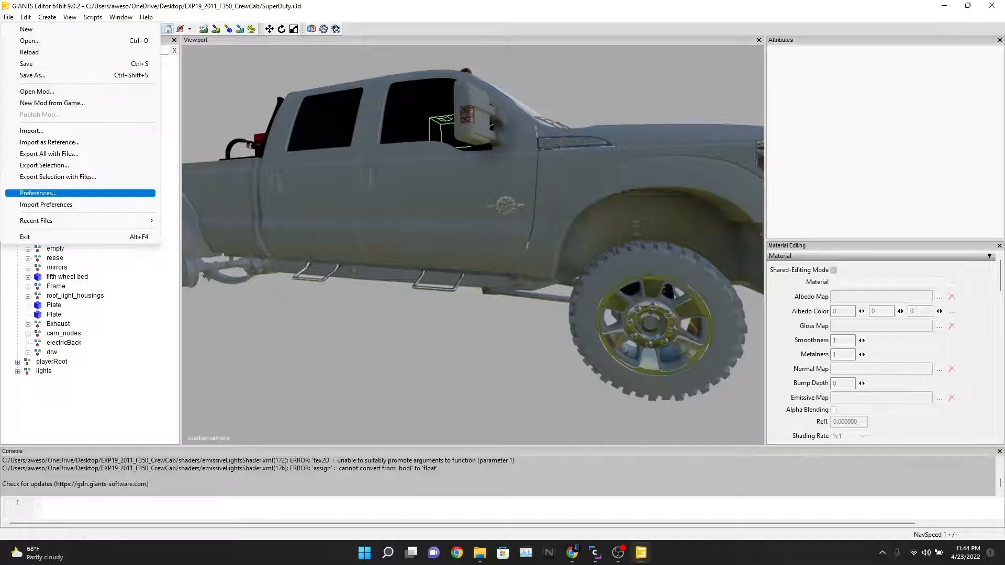
key("Return")
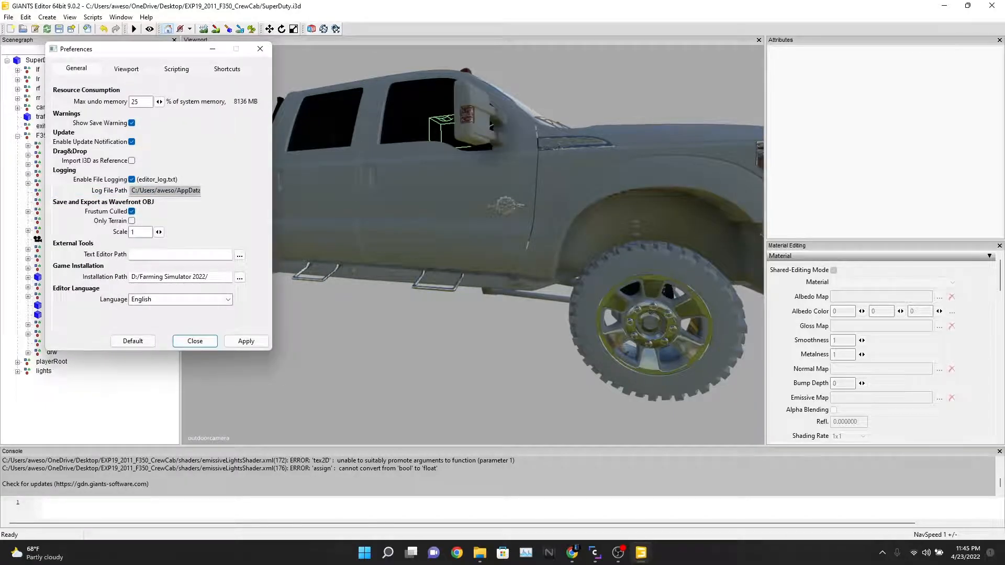
left_click(227, 69)
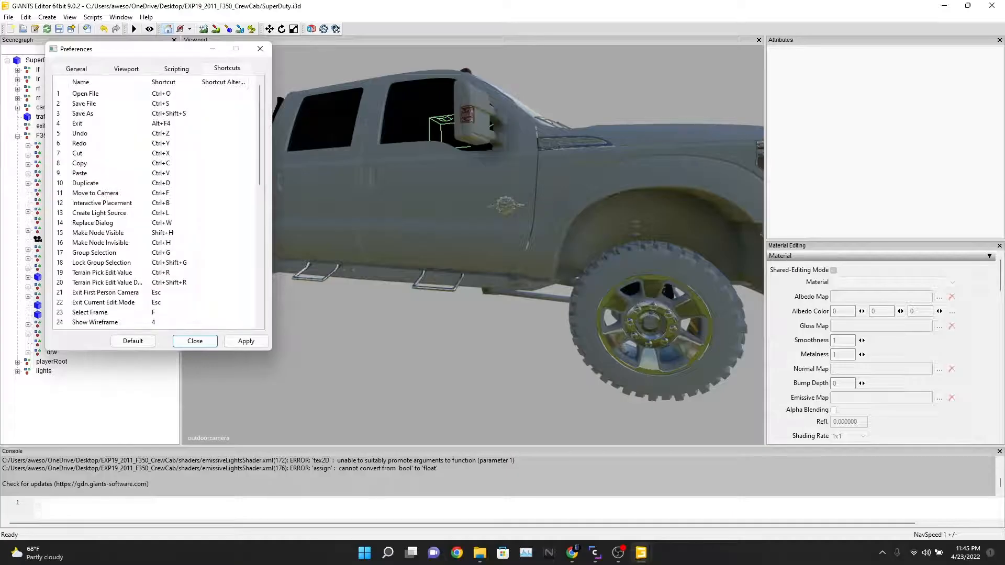
scroll(158, 204, "down", 8)
scroll(158, 204, "up", 8)
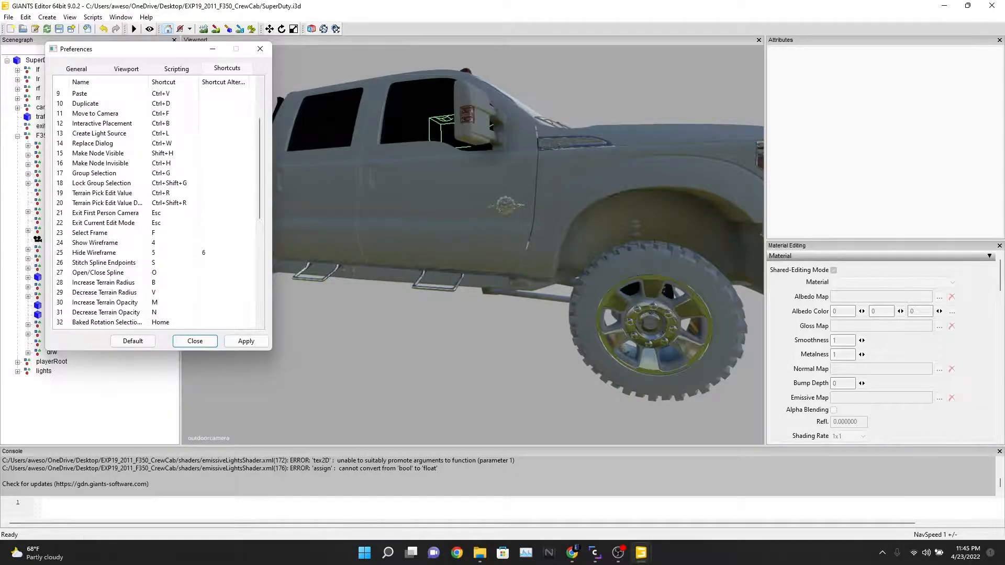
scroll(158, 205, "down", 11)
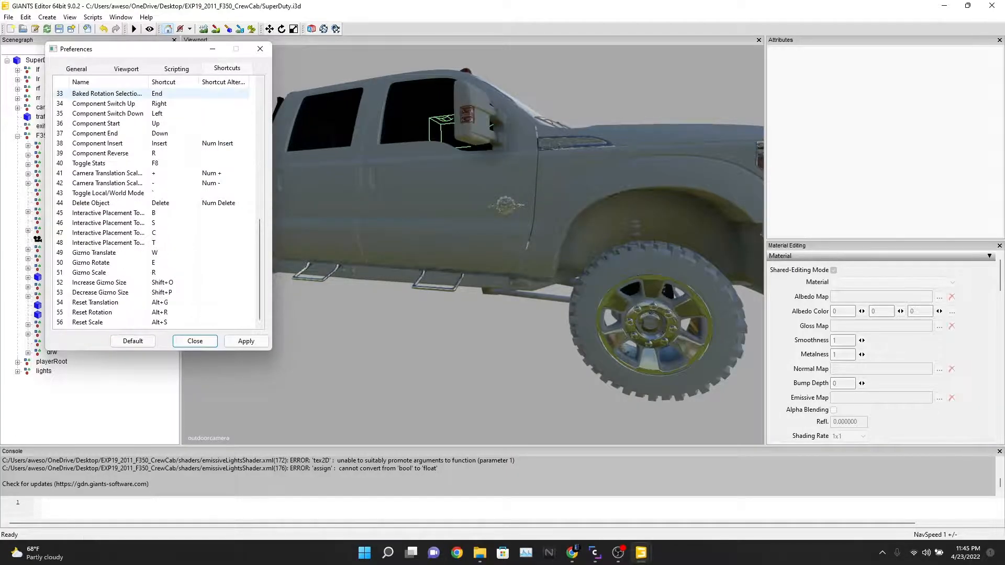
scroll(157, 272, "up", 11)
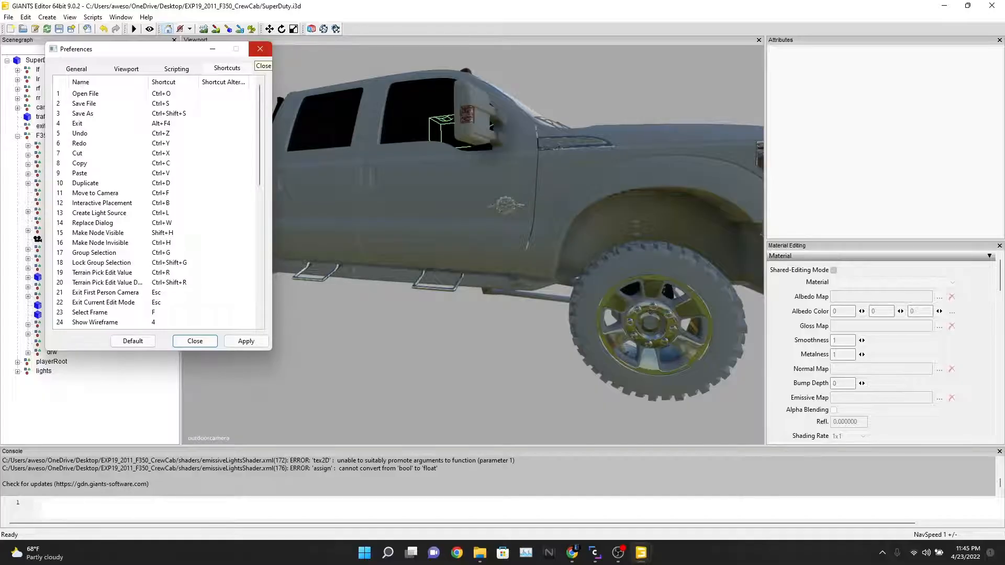
scroll(157, 203, "down", 10)
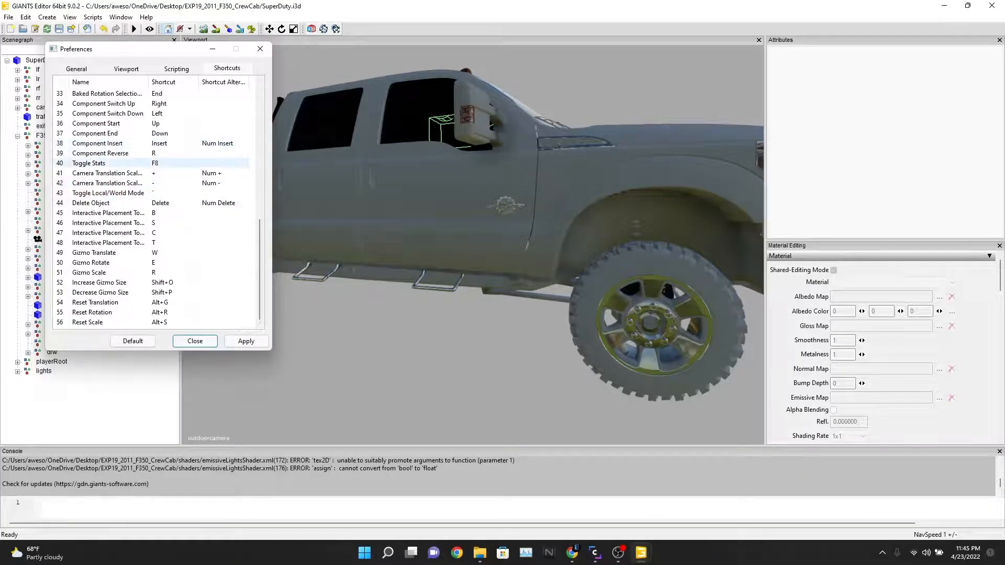
scroll(131, 163, "up", 10)
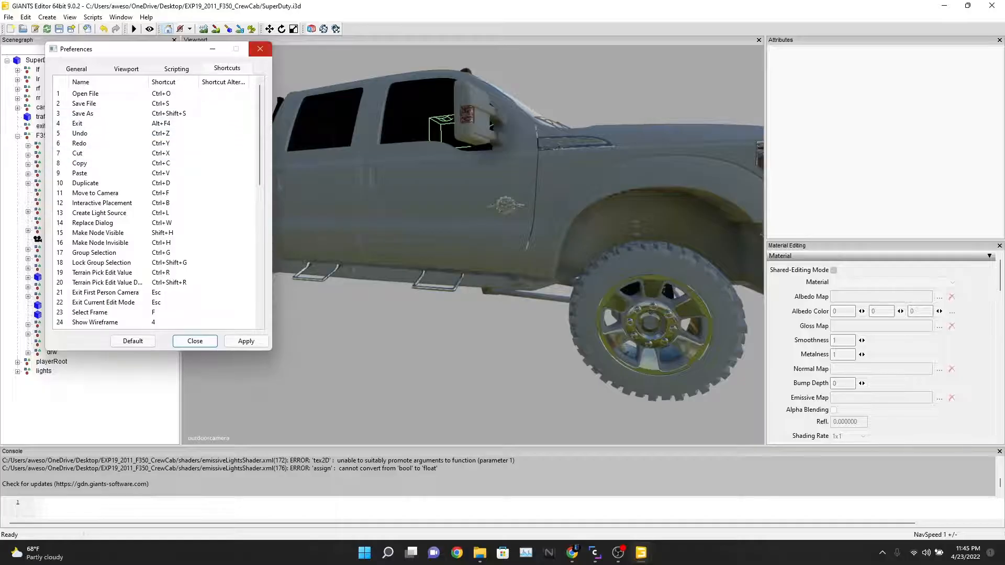
left_click(261, 49)
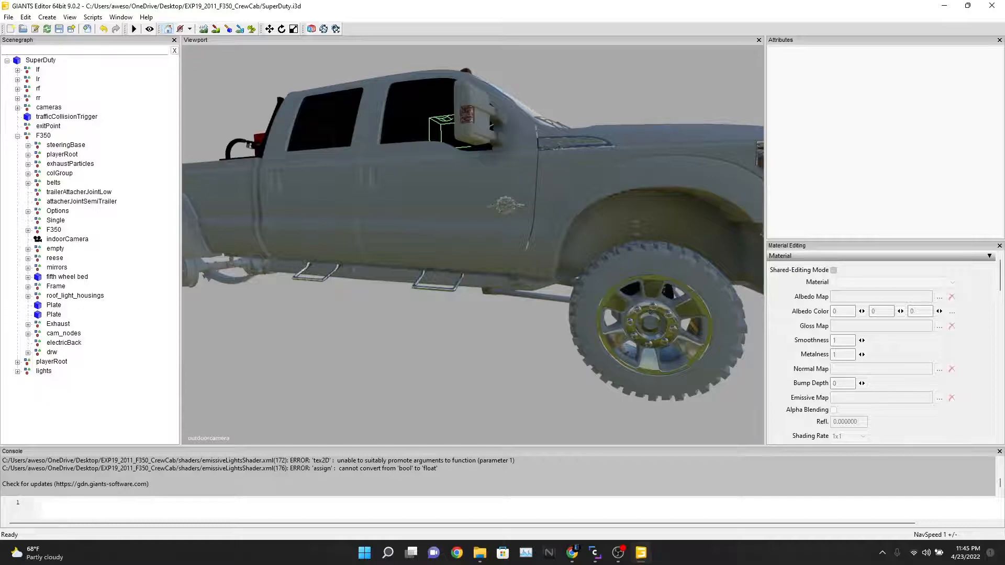
Examine the truck's exterior from the mounted front wheel around to the opposite side's doors, cargo bed and rear fender
left_click_drag(505, 205, 455, 215, "alt")
middle_click_drag(456, 215, 446, 256, "alt")
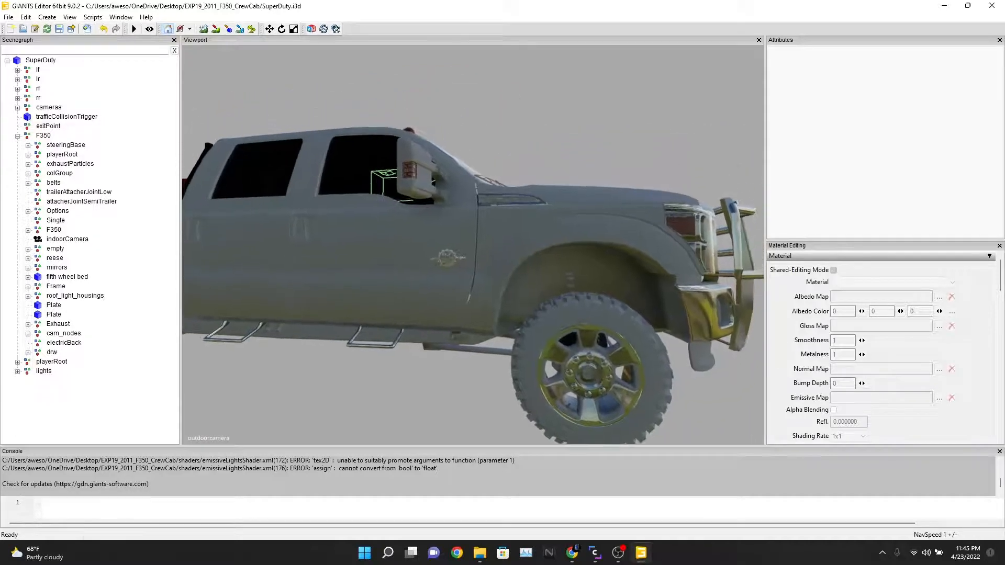
scroll(473, 245, "up", 5)
scroll(472, 244, "up", 2)
left_click_drag(446, 256, 613, 246, "alt")
scroll(473, 245, "down", 5)
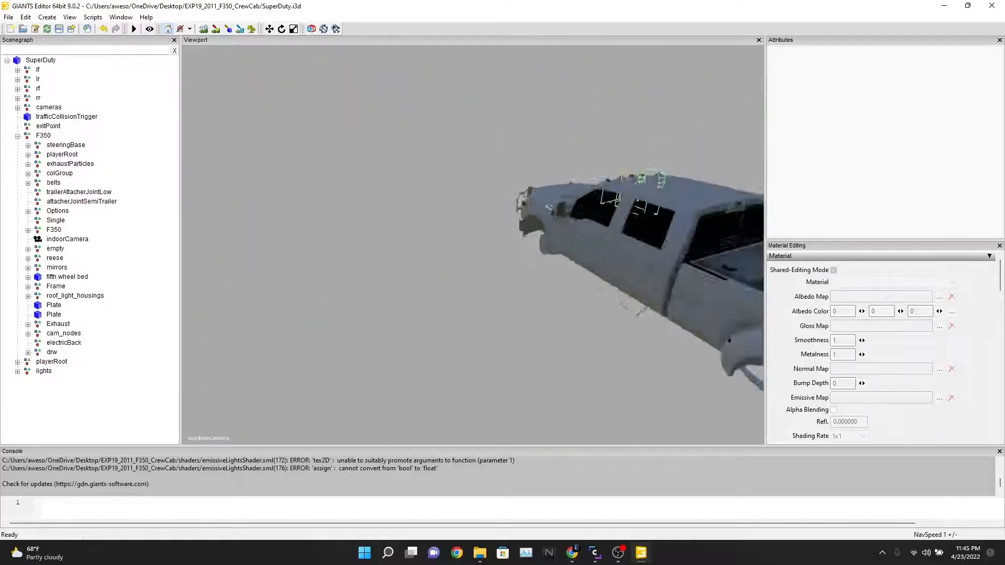
left_click_drag(524, 241, 450, 252, "alt")
scroll(473, 245, "up", 2)
middle_click_drag(451, 241, 555, 272, "alt")
scroll(473, 245, "up", 4)
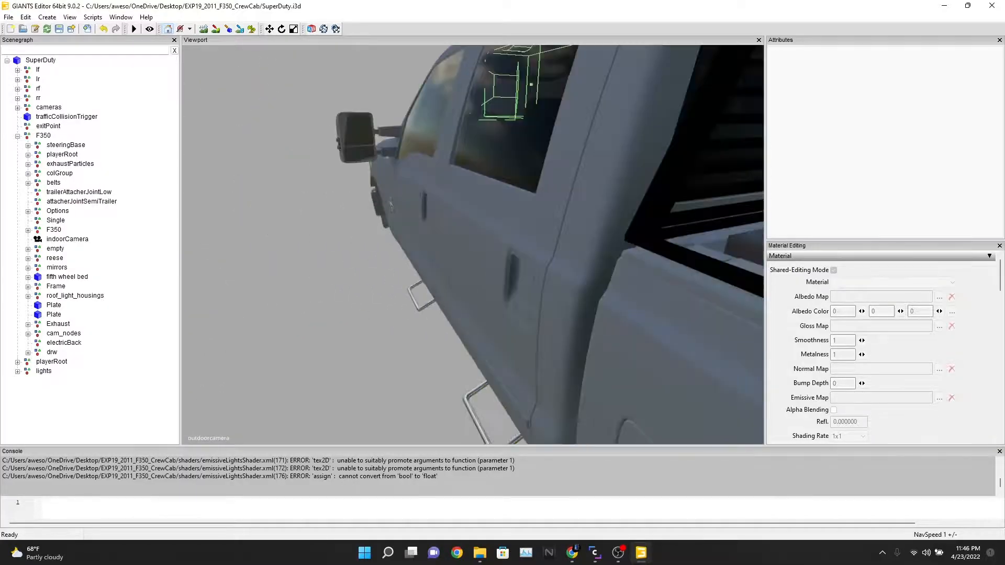
left_click_drag(473, 244, 447, 245, "alt")
scroll(473, 244, "down", 4)
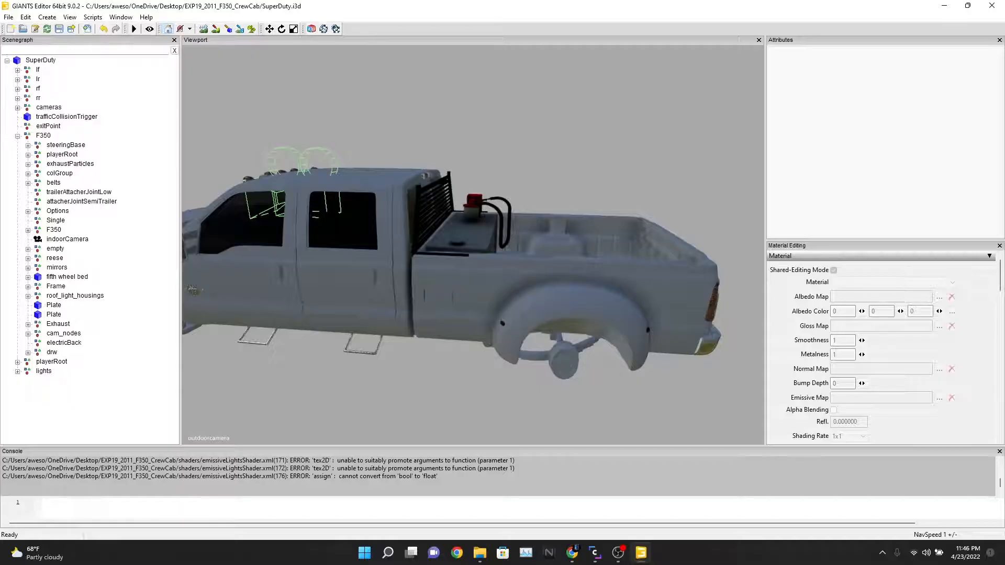
Look through the mesh parts inside the nested F350 body group, highlight the whole group on the model, and collapse it
left_click(28, 230)
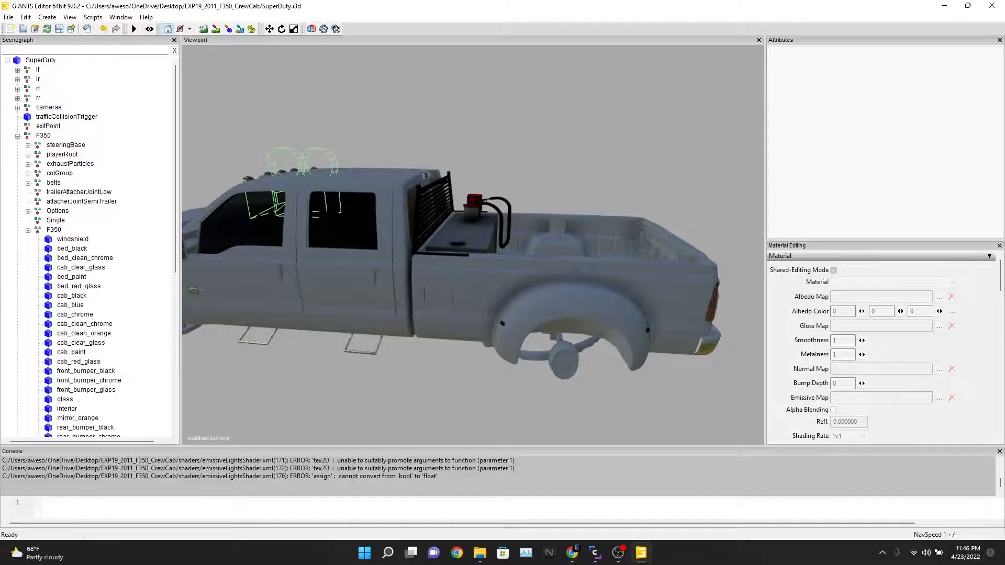
scroll(89, 241, "down", 2)
left_click(54, 174)
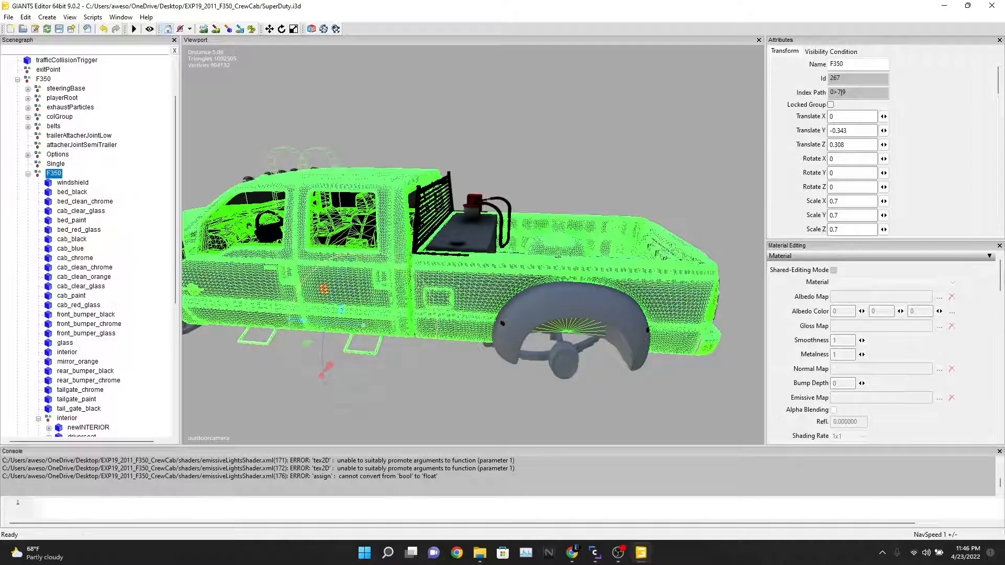
left_click(27, 174)
Select the HeadAcheRack group under Options and frame the rack behind the cab from the truck's rear corner
left_click(58, 211)
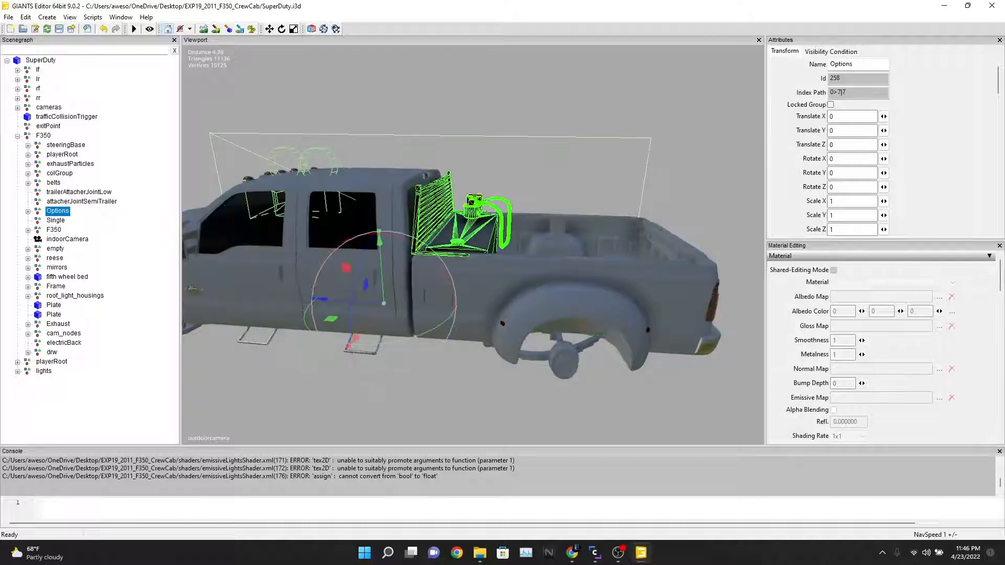
left_click(28, 212)
left_click(79, 220)
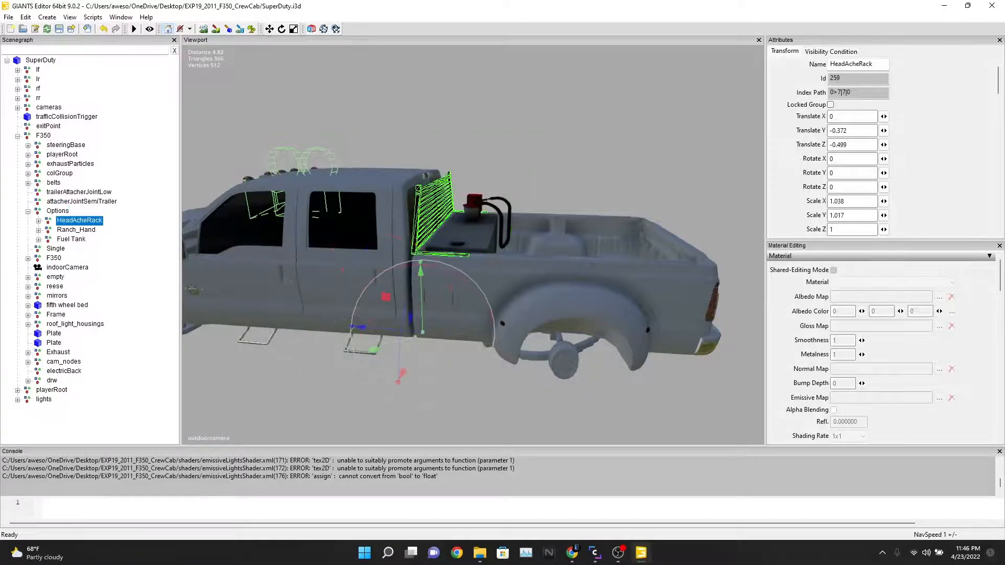
left_click_drag(473, 261, 439, 277, "alt")
scroll(473, 245, "up", 5)
mouse_move(474, 245)
left_mouse_down("alt")
mouse_move(398, 262)
mouse_move(473, 246)
left_mouse_up("alt")
scroll(473, 245, "down", 5)
middle_click_drag(416, 250, 473, 245, "alt")
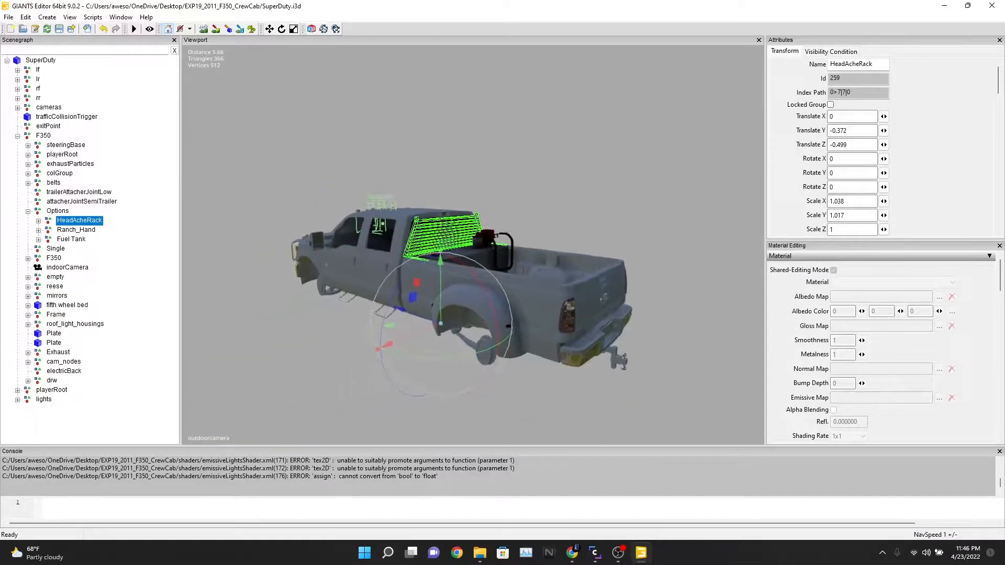
scroll(473, 245, "up", 5)
scroll(474, 245, "down", 3)
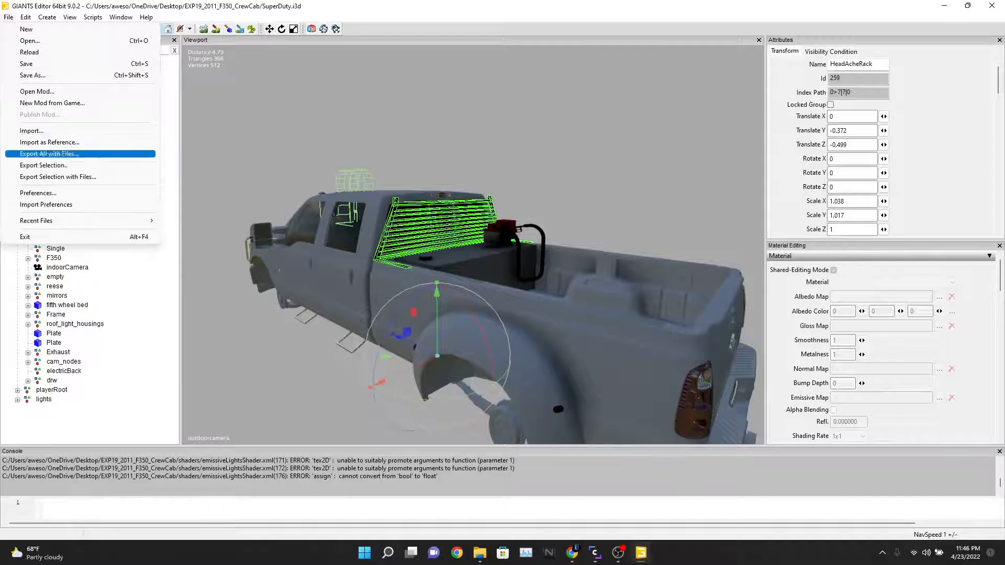
Review the General preferences, including the Wavefront OBJ export scale and installation path, and close the dialog
left_click(39, 192)
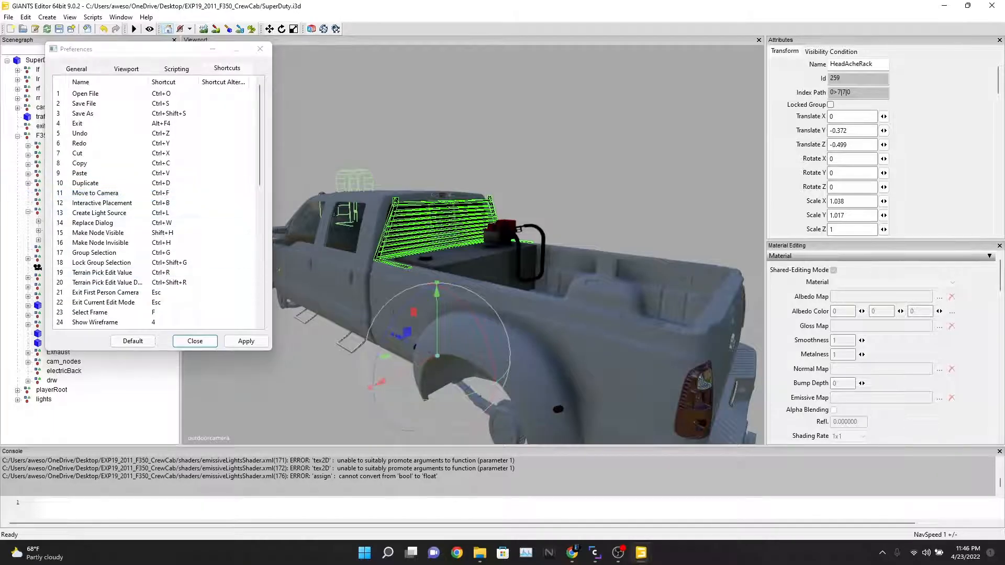
left_click(76, 68)
double_click(134, 232)
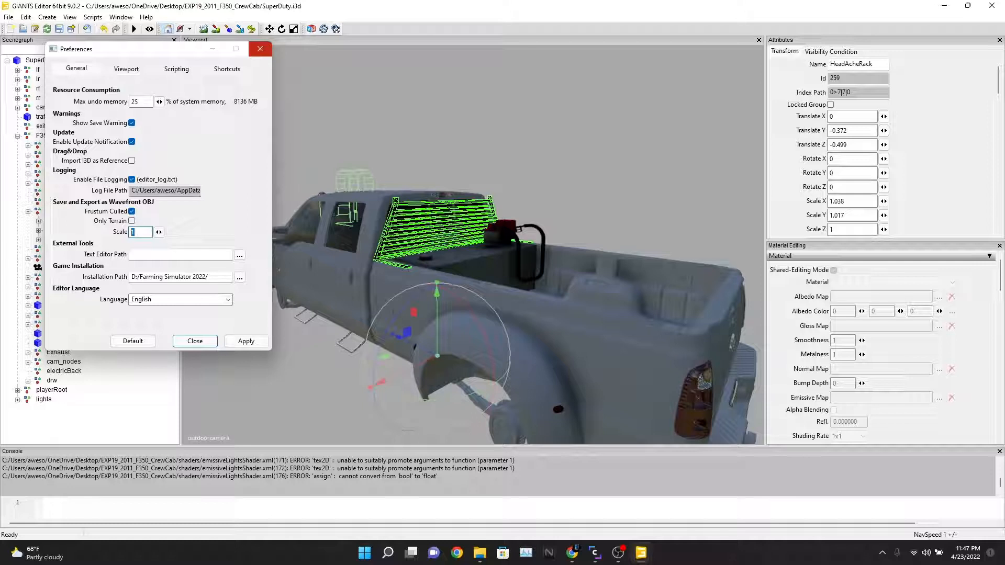
left_click(260, 49)
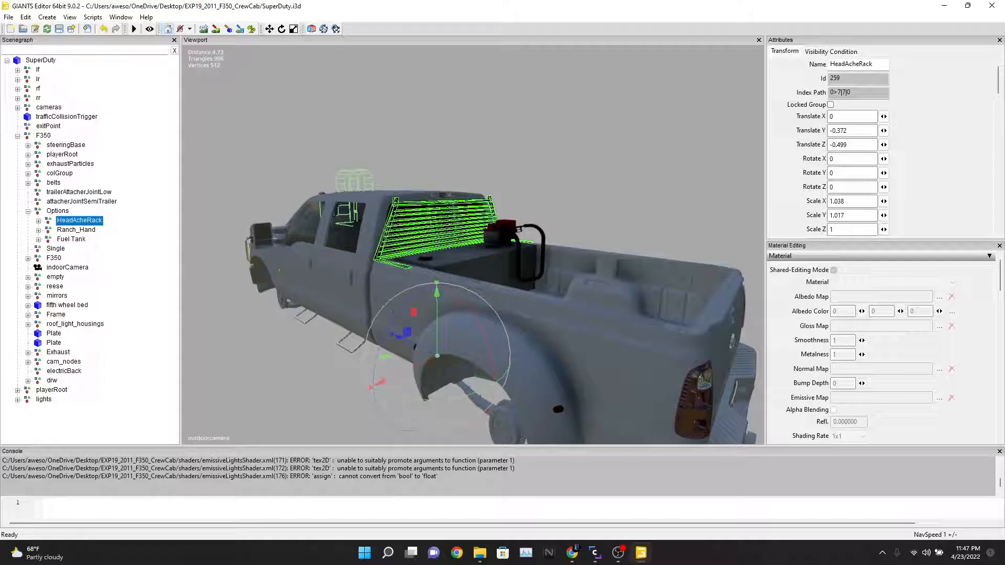
Copy the HeadAcheRack group and paste it at the root level of the scenegraph
left_click(25, 16)
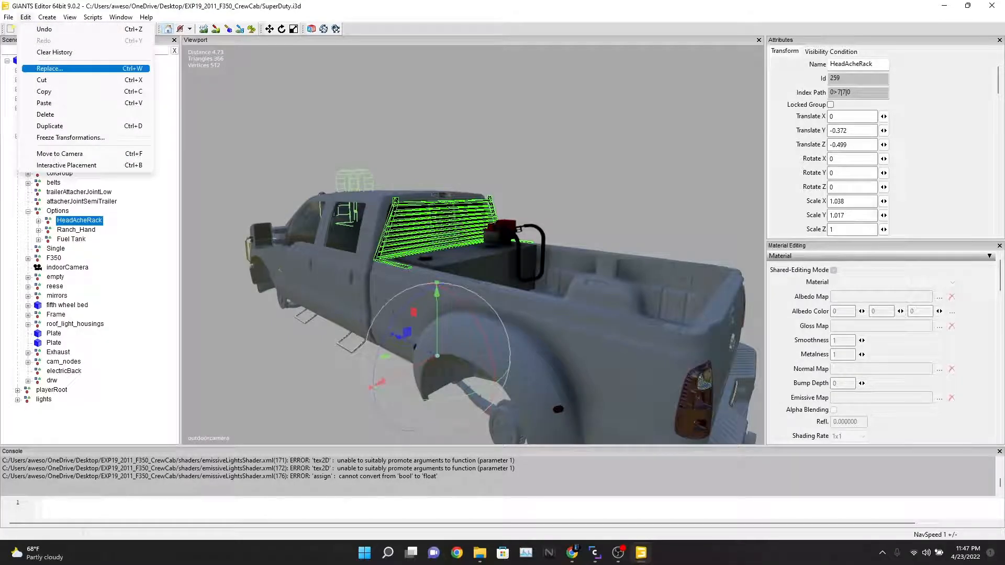
left_click(44, 91)
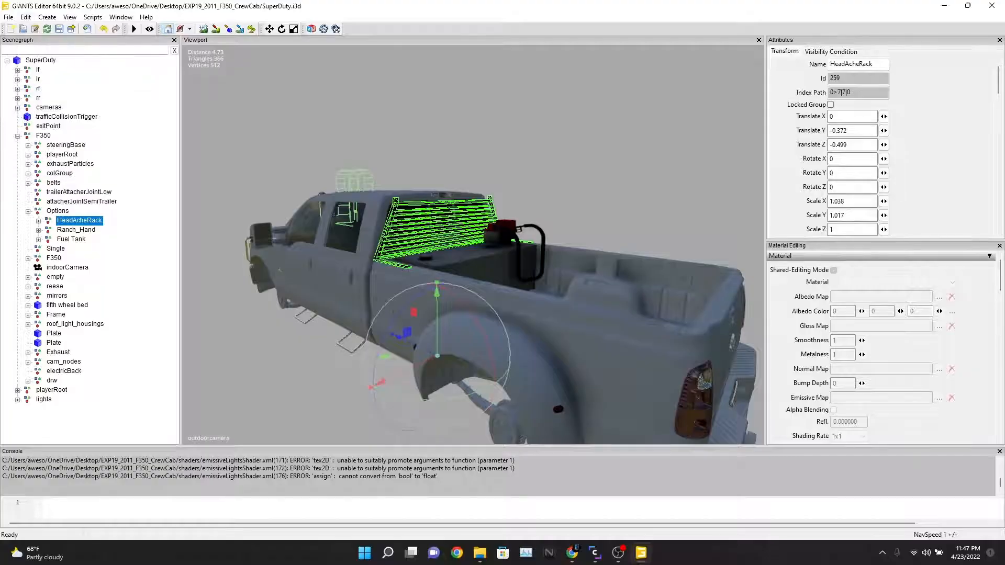
left_click(34, 419)
right_click(35, 418)
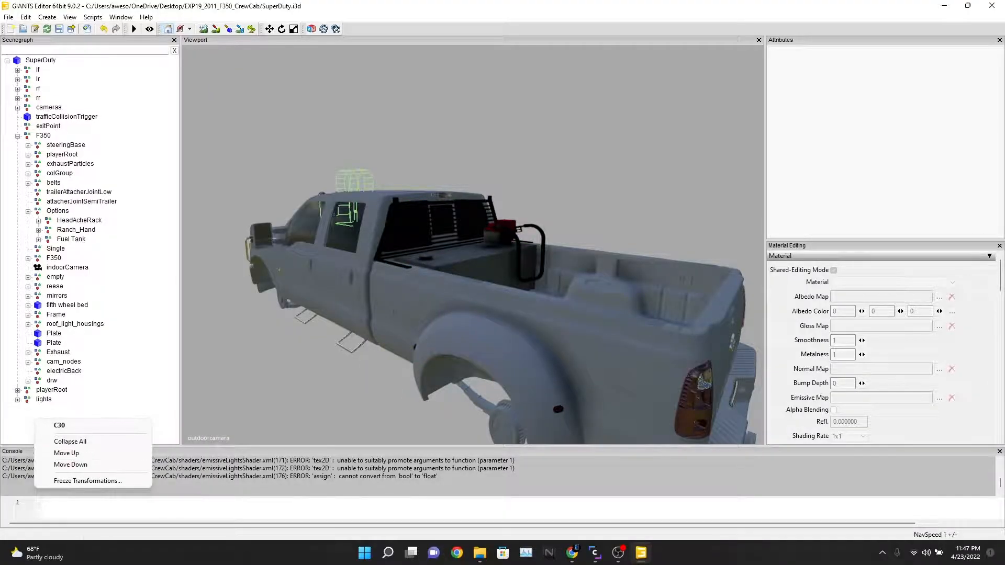
left_click(26, 17)
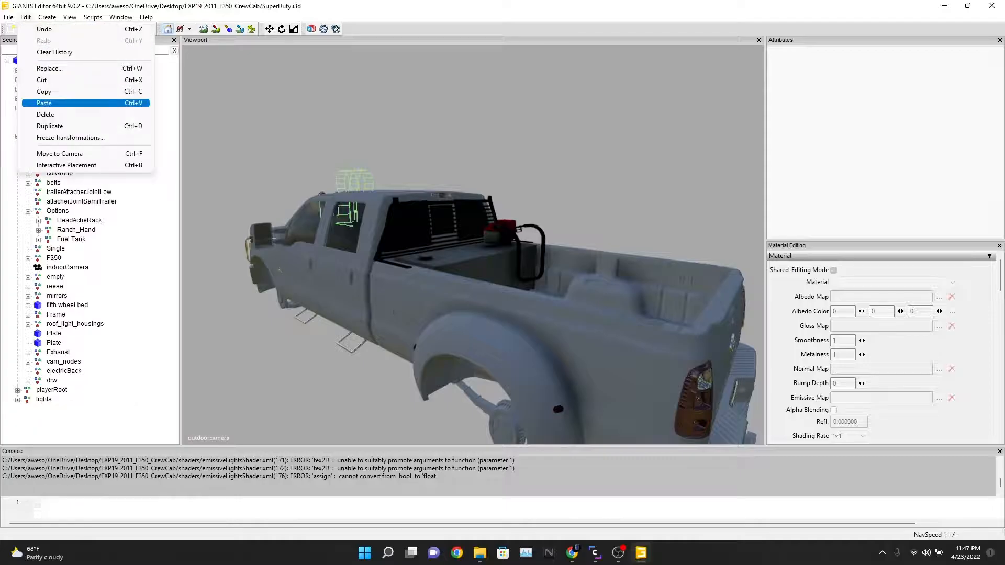
left_click(44, 102)
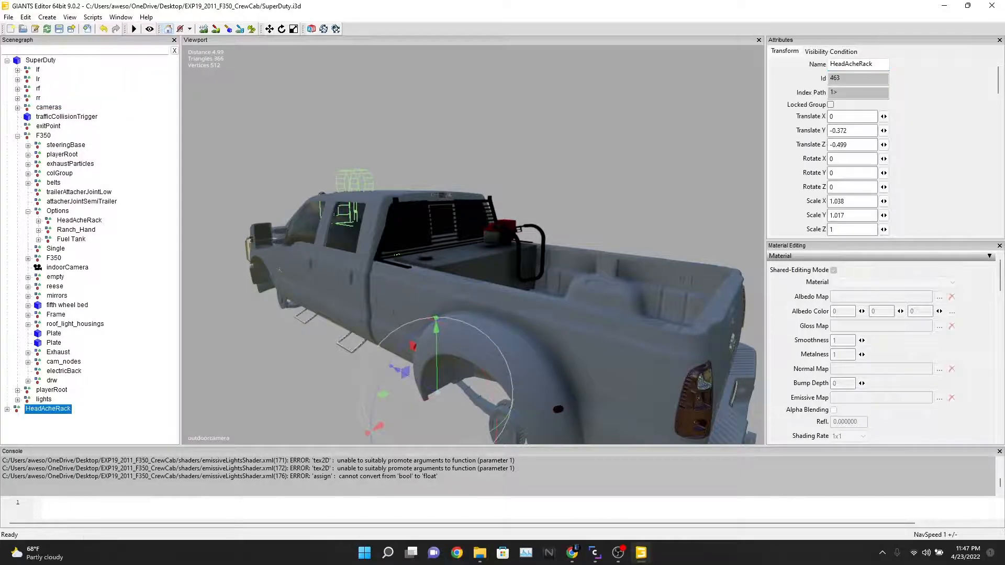
Hide the original HeadAcheRack under Options by turning off its visibility
left_click(79, 220)
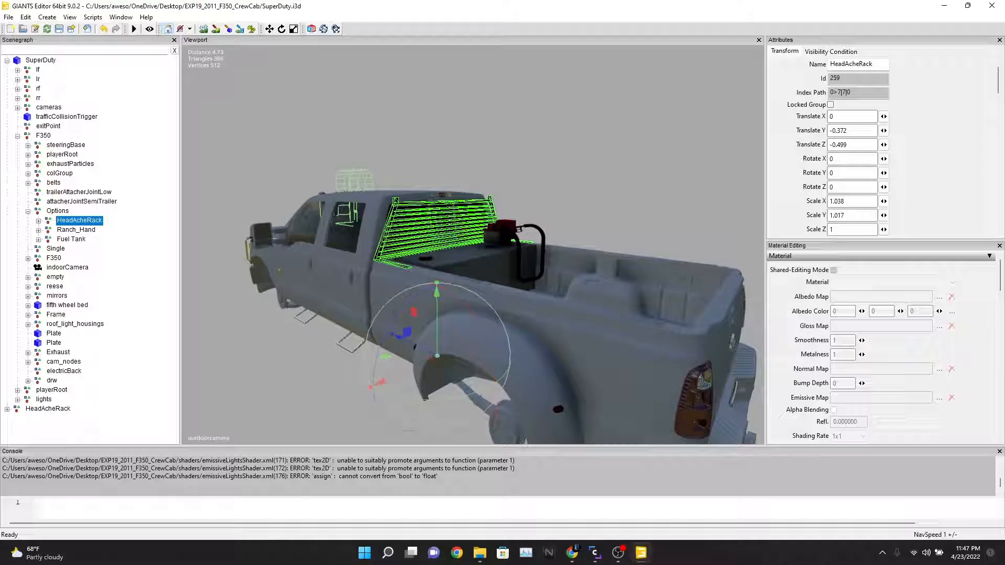
scroll(858, 146, "down", 5)
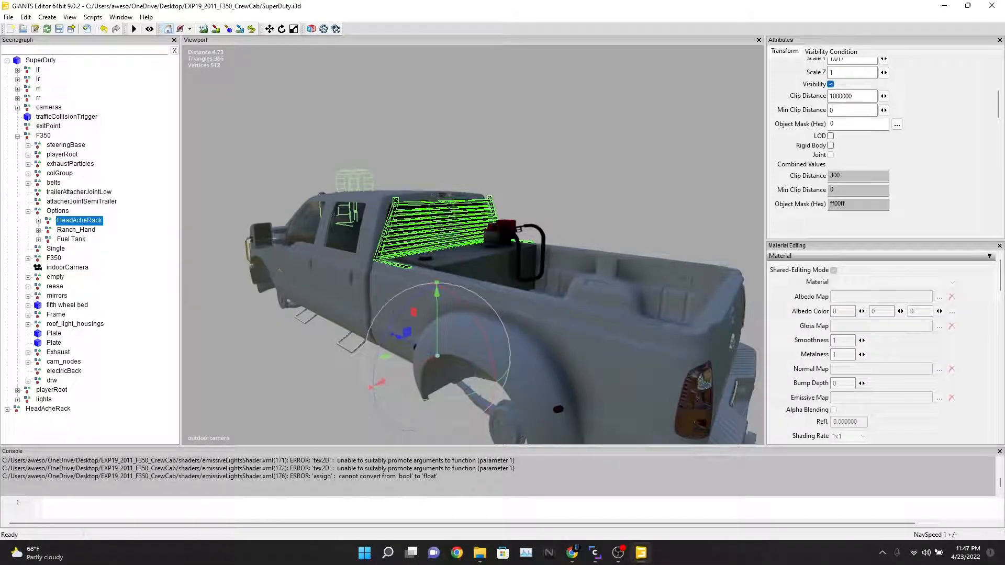
left_click(830, 84)
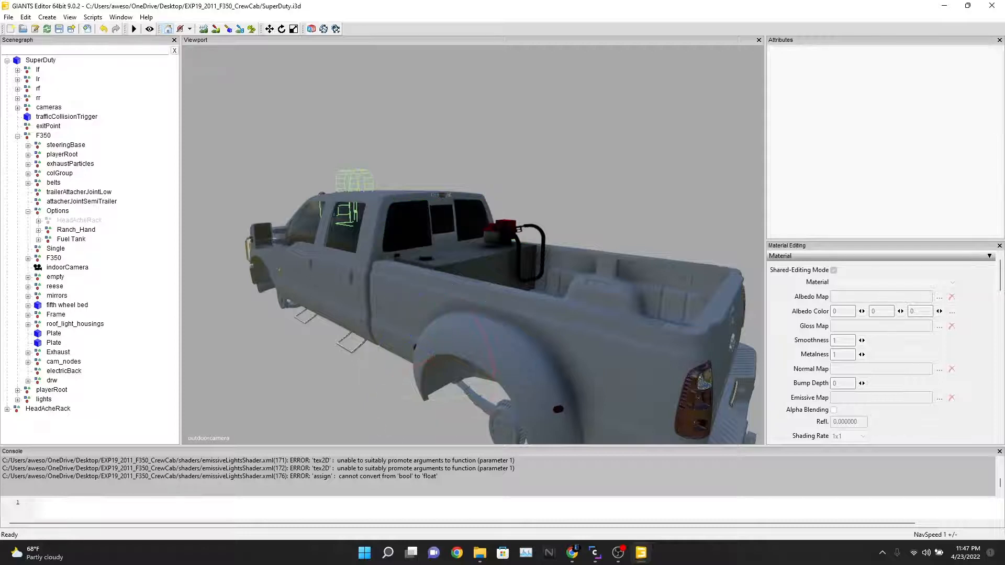
Raise the pasted HeadAcheRack along Y to about 0.189 so it sits behind the cab, and check its fit
left_click(397, 255)
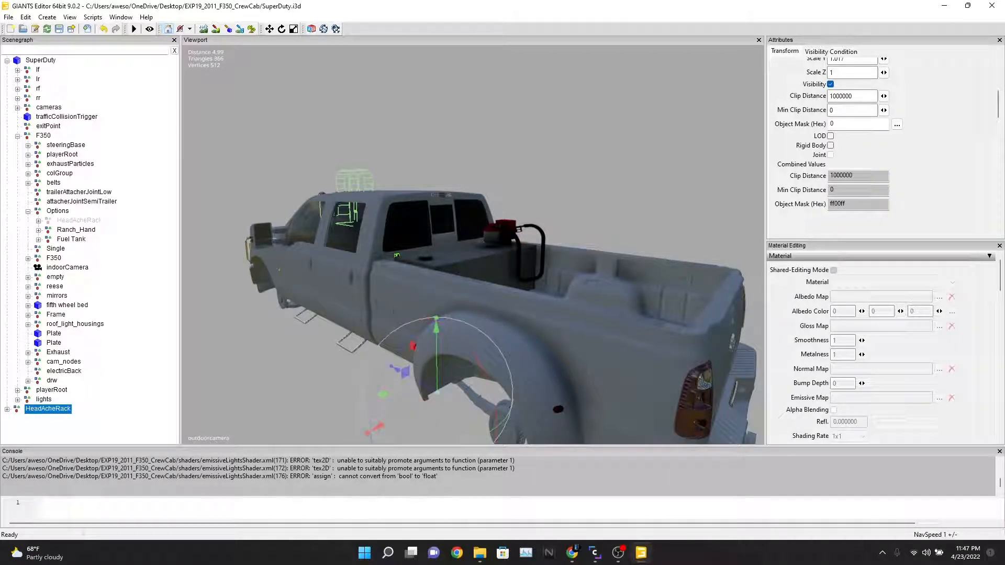
key("s")
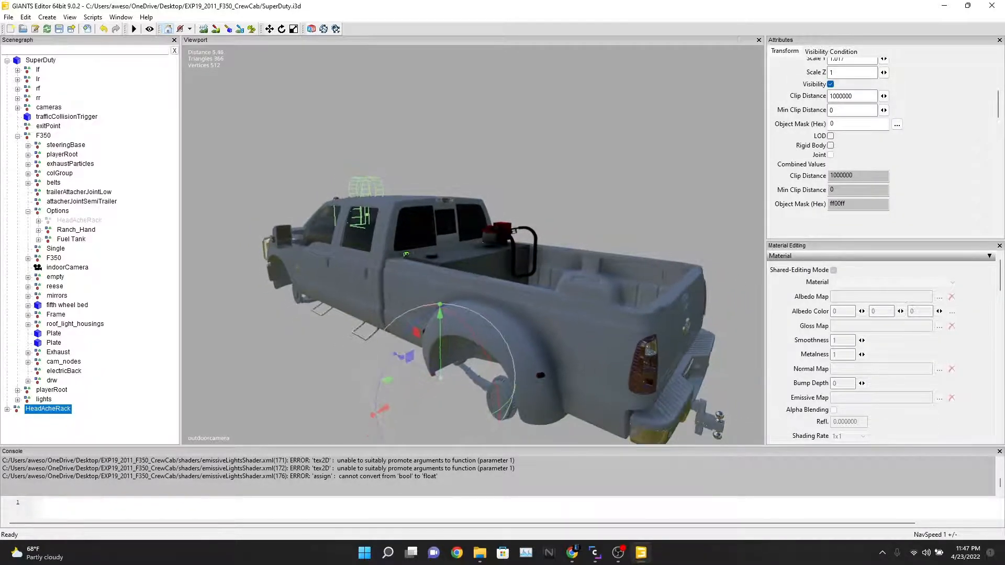
left_click_drag(440, 346, 439, 310)
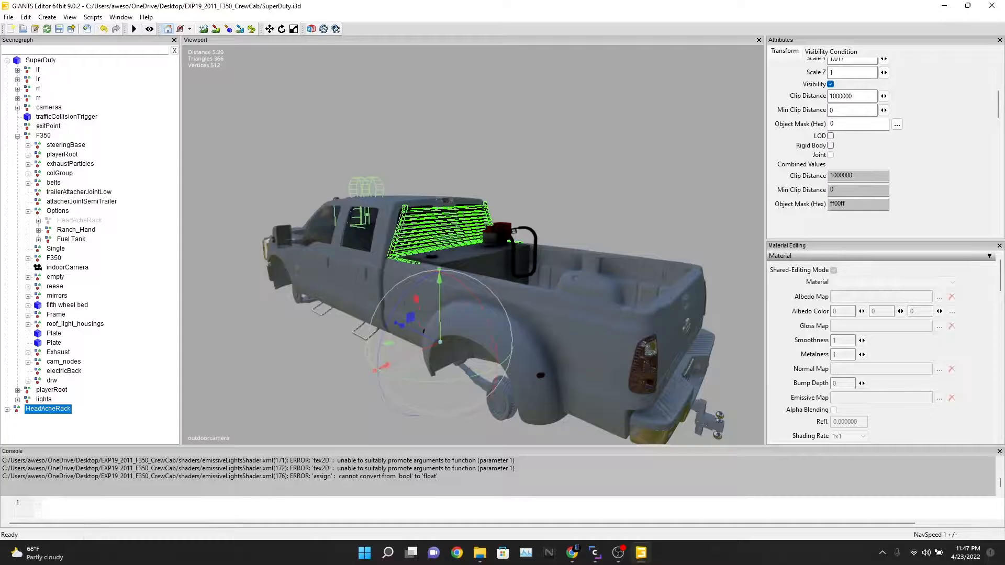
key("a")
key("w")
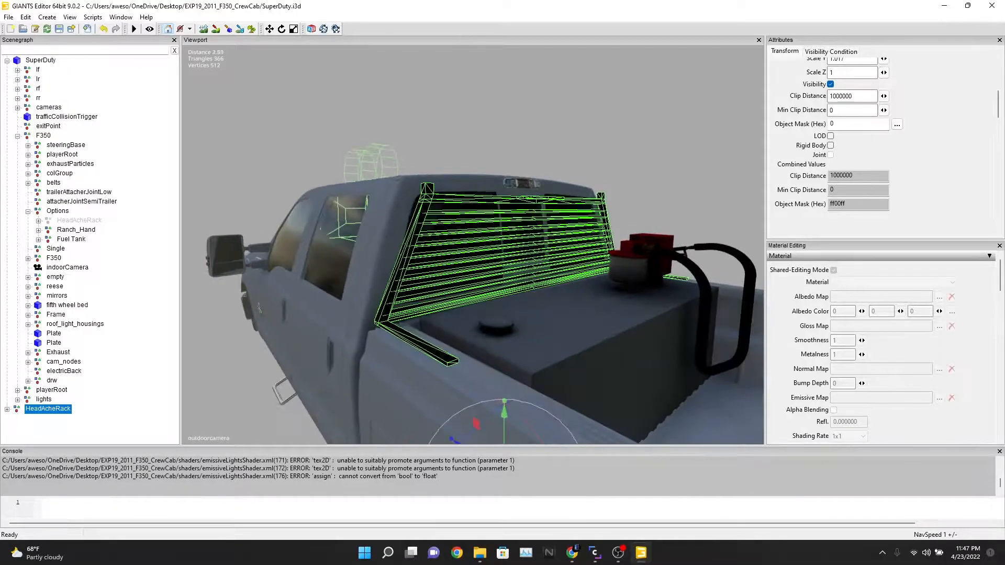
key("s")
key("a")
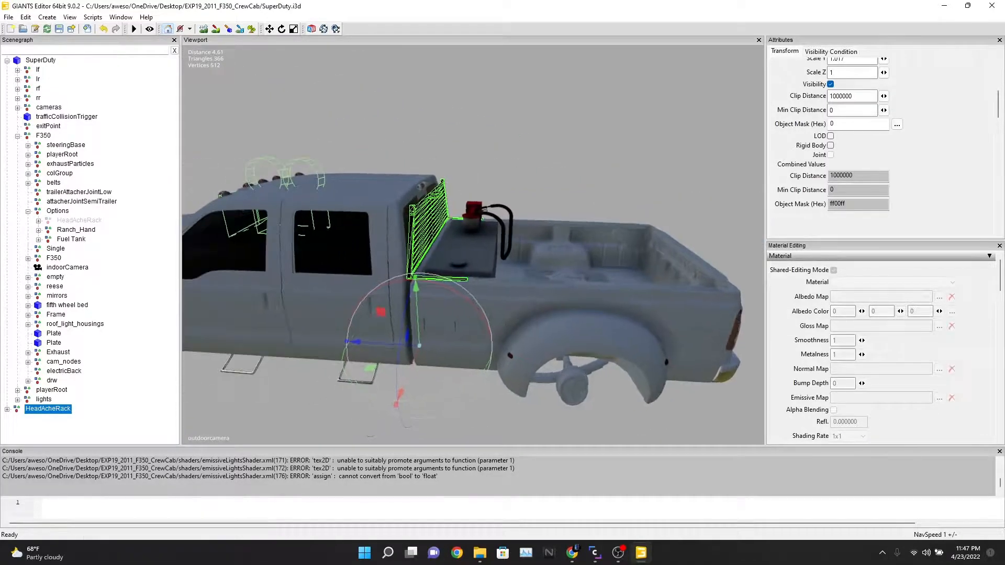
Compare the translate and scale values of the original HeadAcheRack under Options with those of the root-level copy
left_click(79, 220)
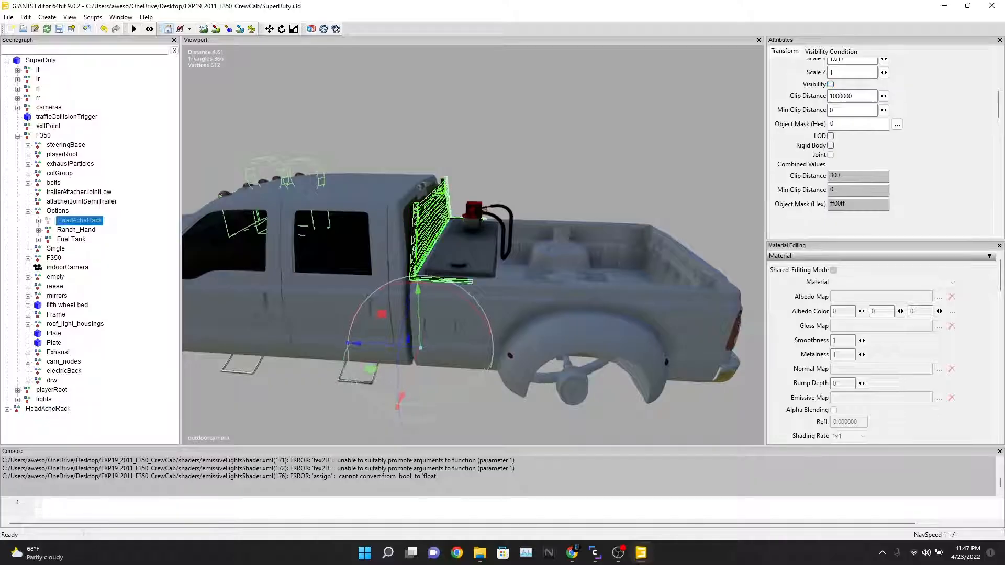
scroll(858, 146, "up", 5)
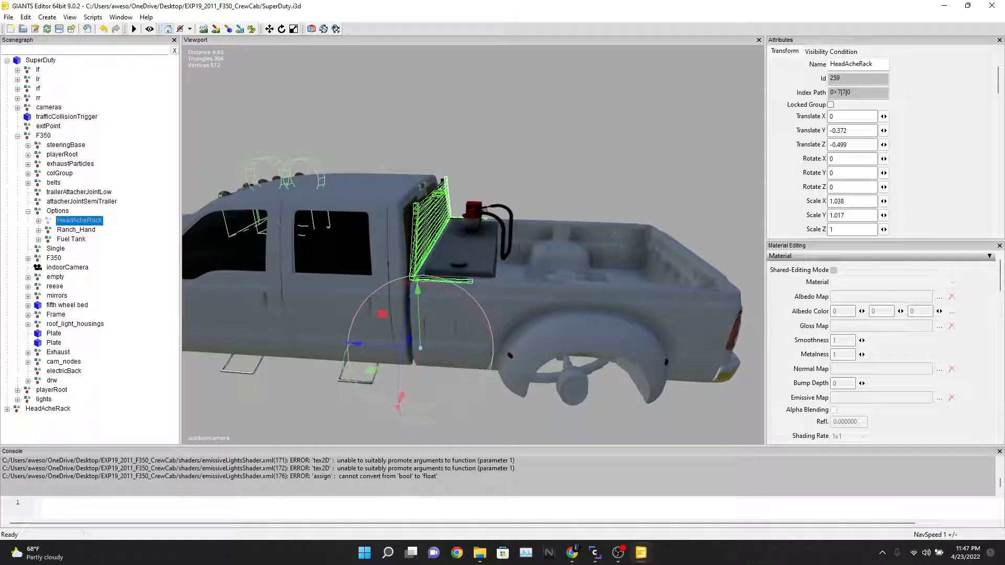
left_click(839, 131)
left_click(839, 144)
left_click(47, 408)
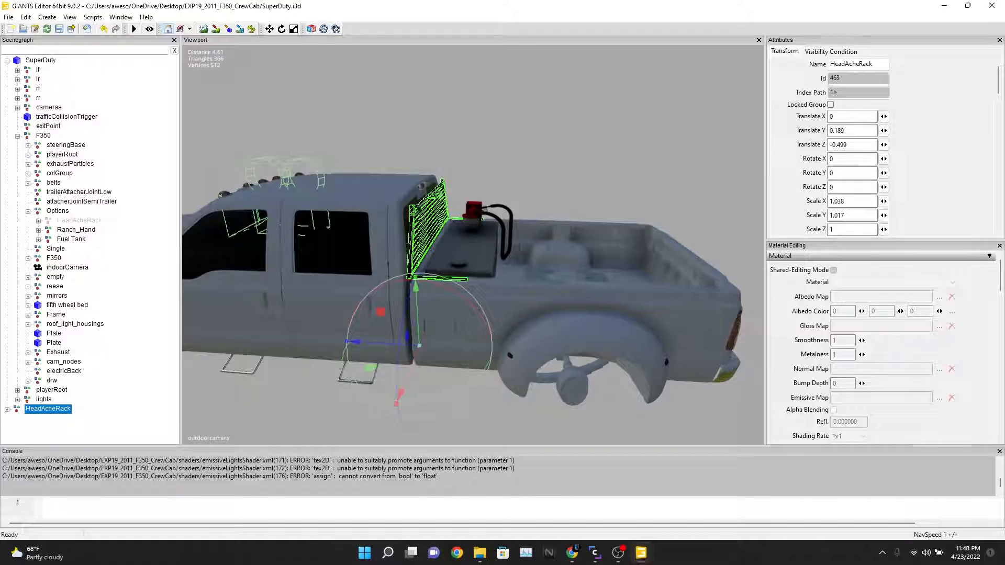
left_click(79, 221)
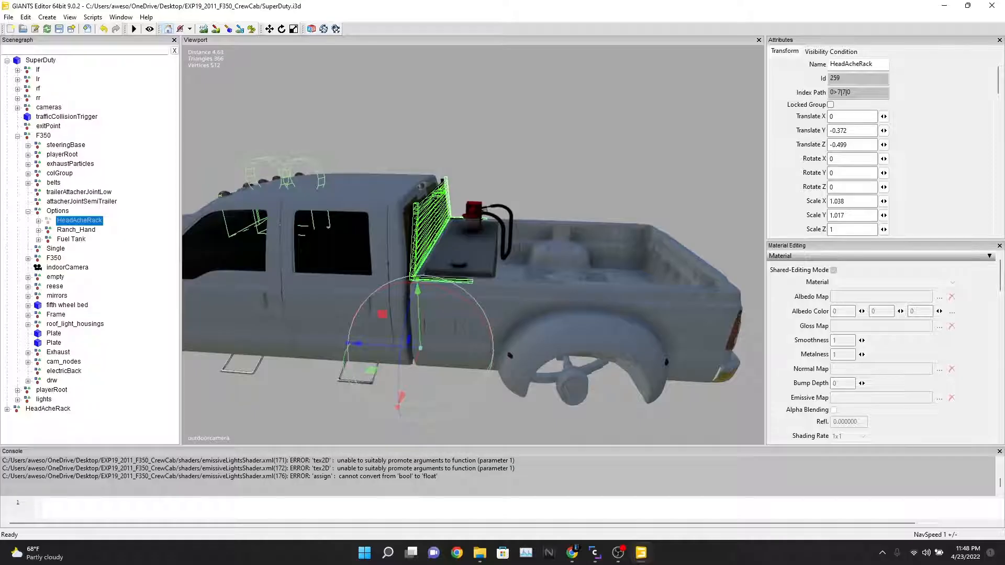
left_click(852, 201)
left_click(852, 201)
key("h")
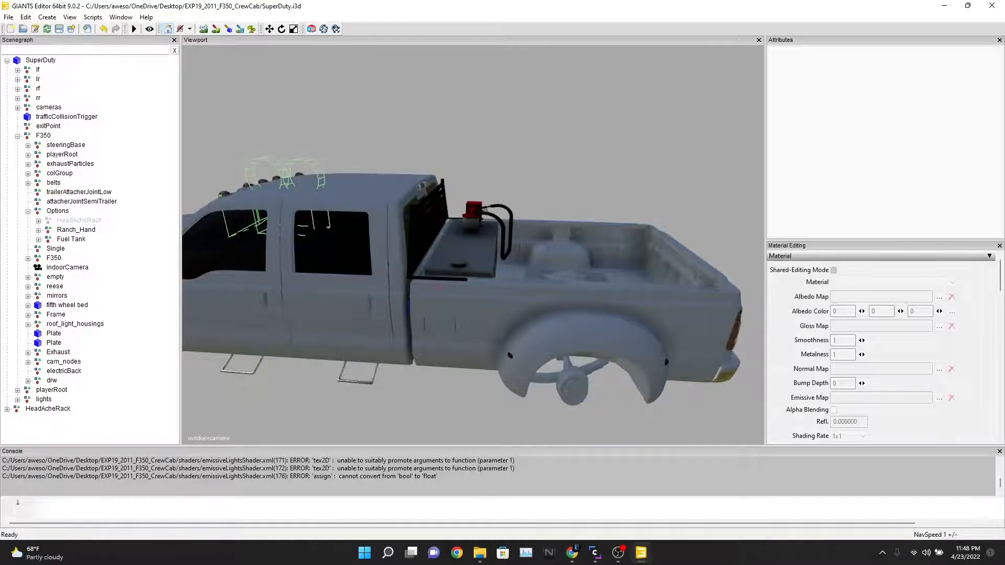
left_click(48, 409)
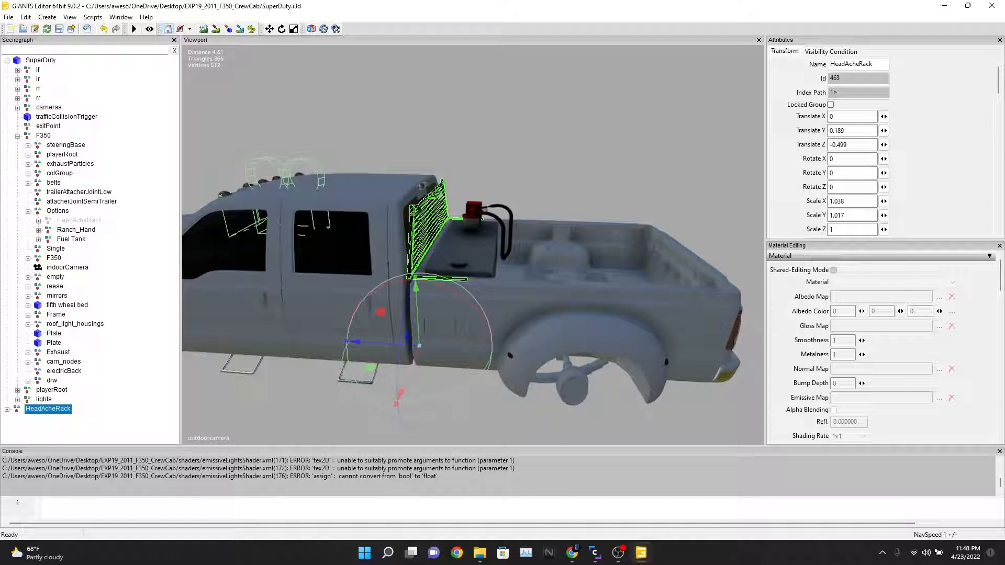
left_click(79, 220)
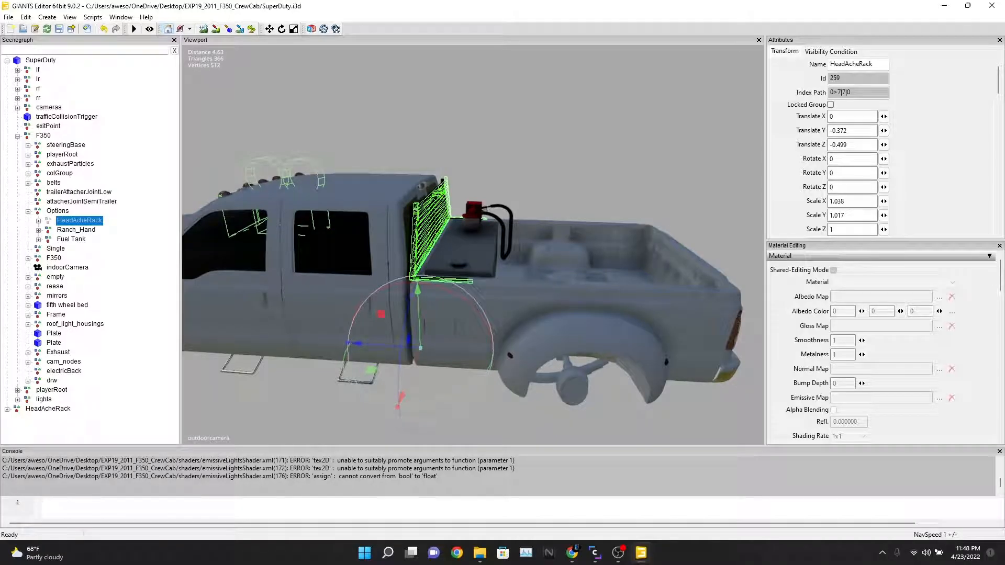
key("ctrl+x")
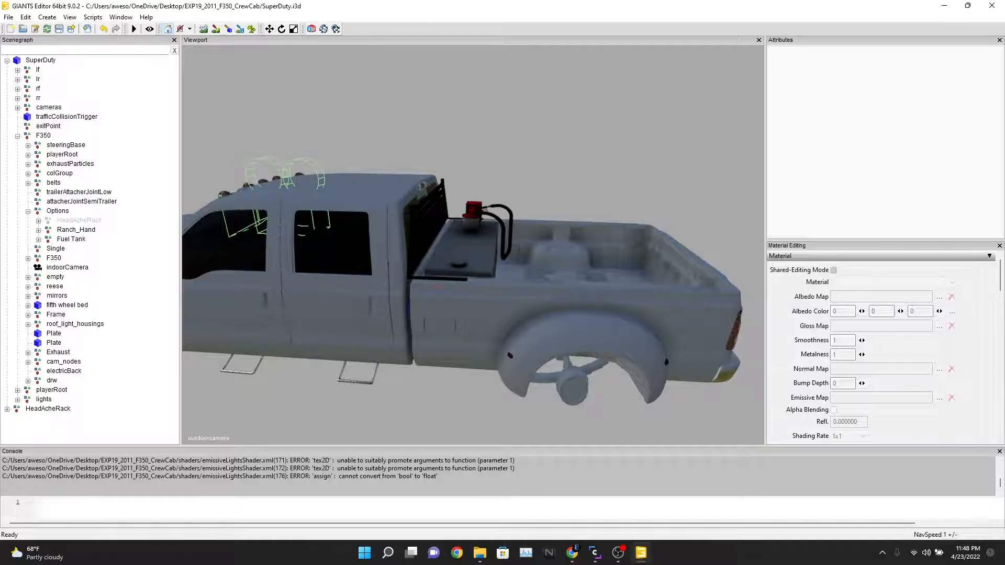
Shift the root-level HeadAcheRack copy along Z to about -0.546, towards the cargo bed
left_click(48, 408)
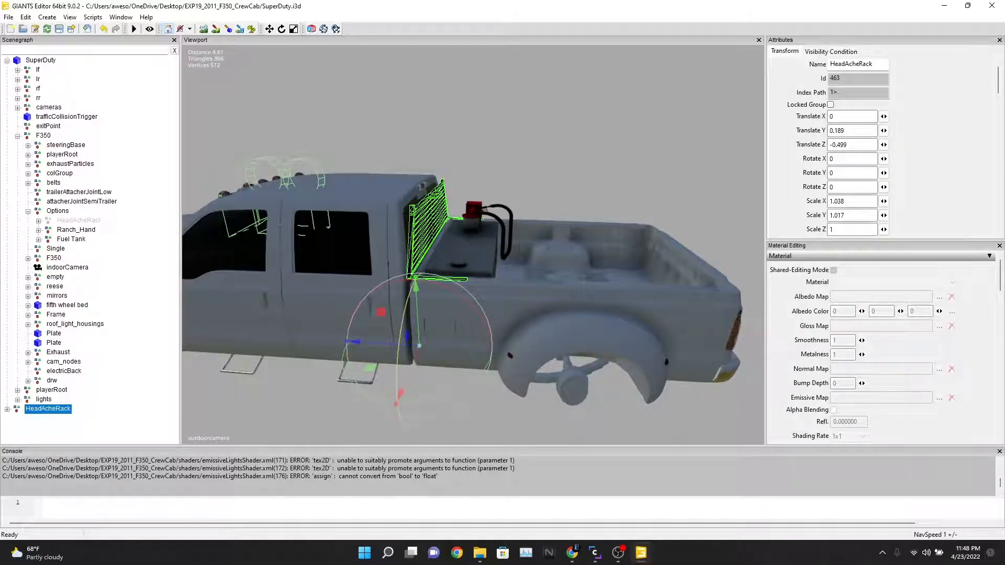
left_click_drag(355, 342, 359, 342)
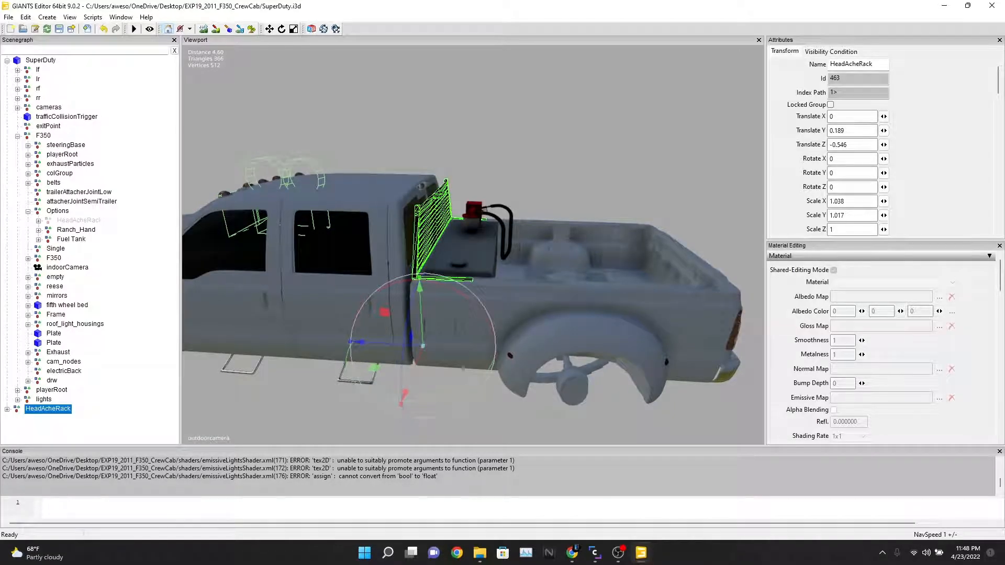
Try resetting the root-level HeadAcheRack by setting its X and Y scale to 0
double_click(852, 201)
type("0")
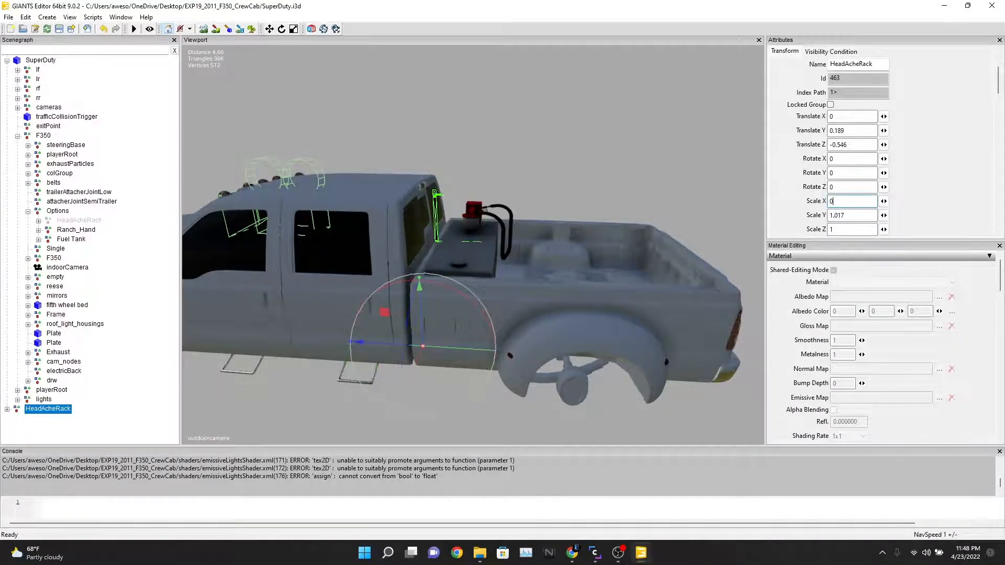
key("Tab")
type("0")
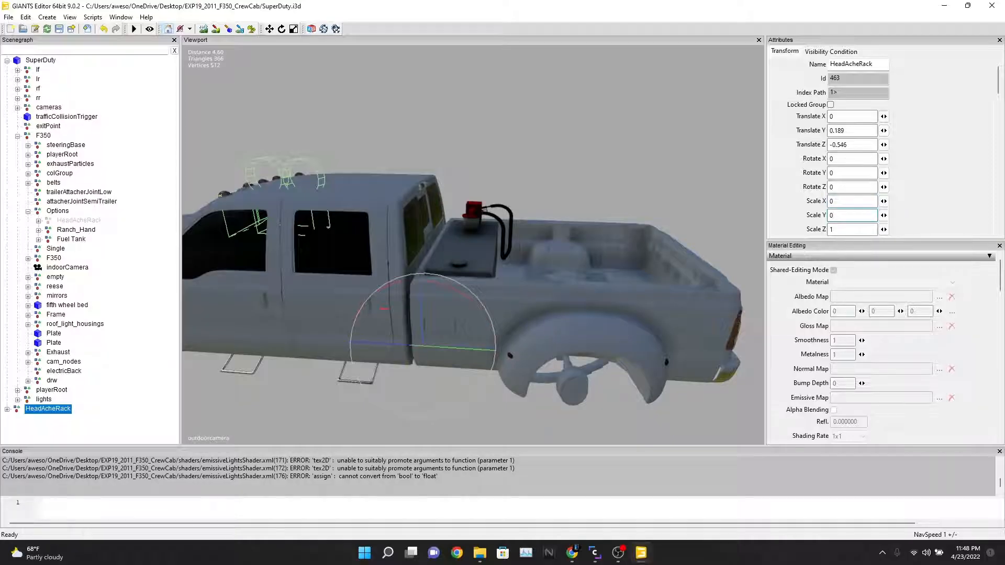
Reset the root-level HeadAcheRack's X and Y scale to 1 and its Y and Z translation to 0
double_click(849, 201)
type("1")
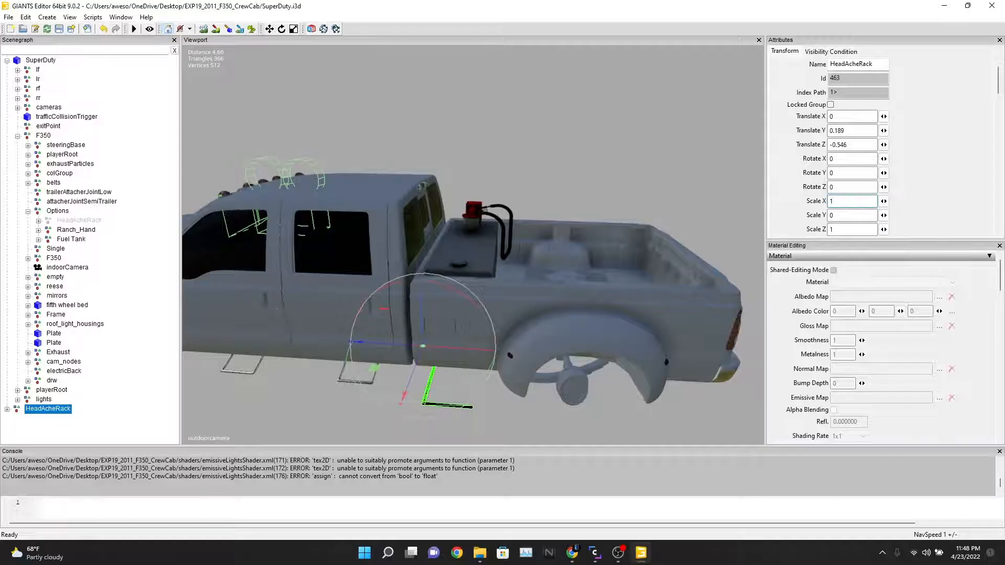
key("Tab")
type("1")
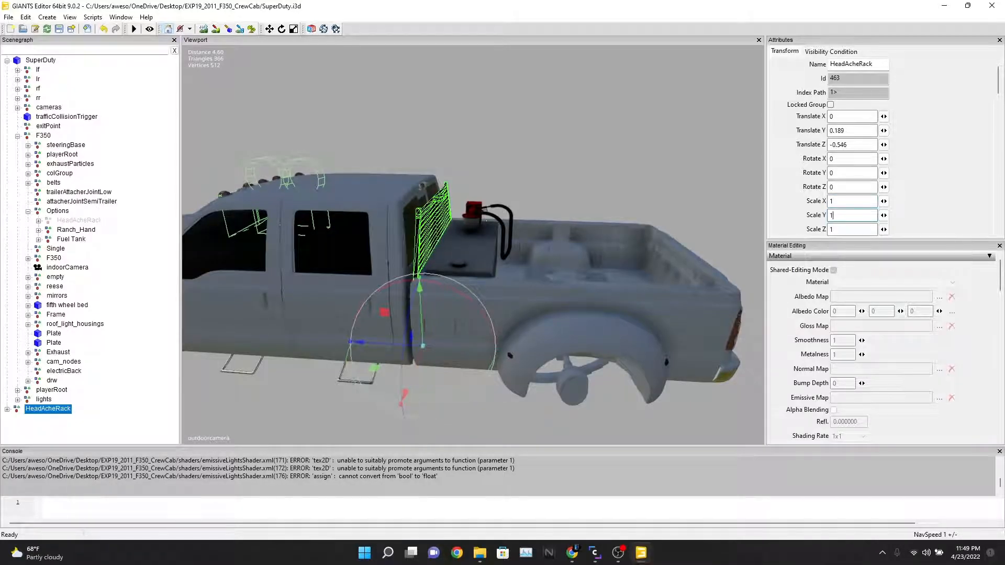
double_click(843, 145)
type("0")
key("shift+Tab")
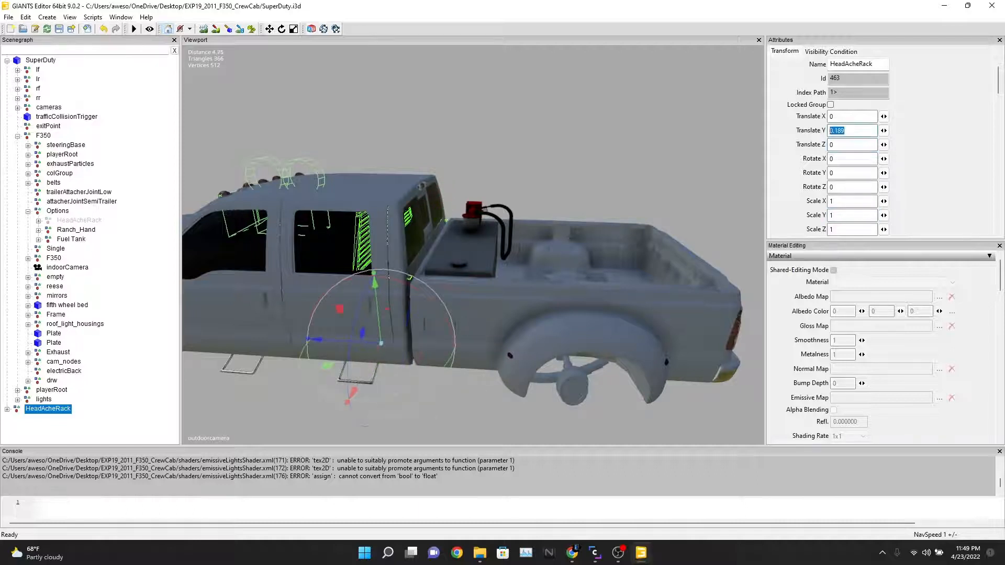
type("0")
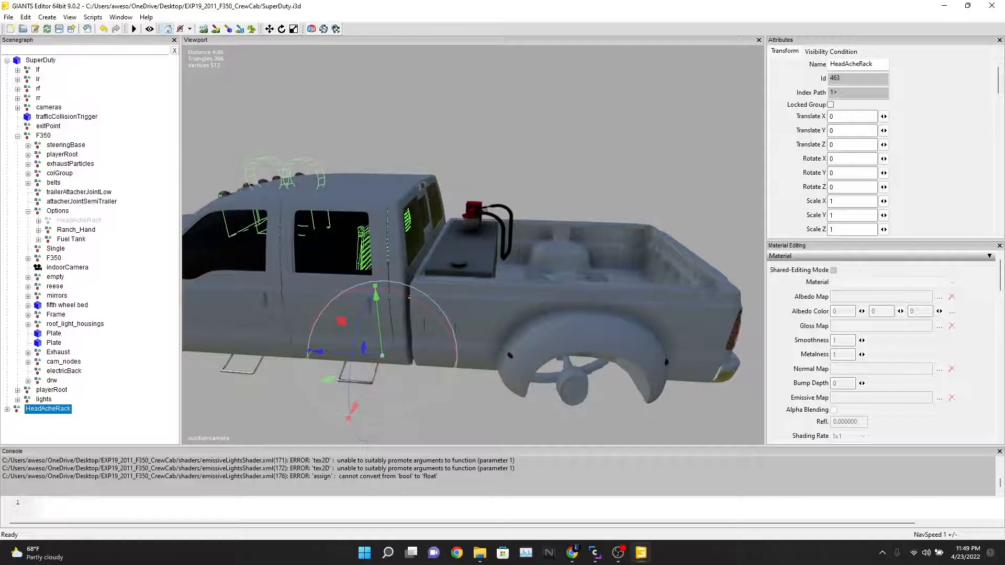
Move the root-level HeadAcheRack along Z to about -0.563 and up along Y to about 0.21, and check its fit behind the cab
left_click_drag(318, 352, 362, 354)
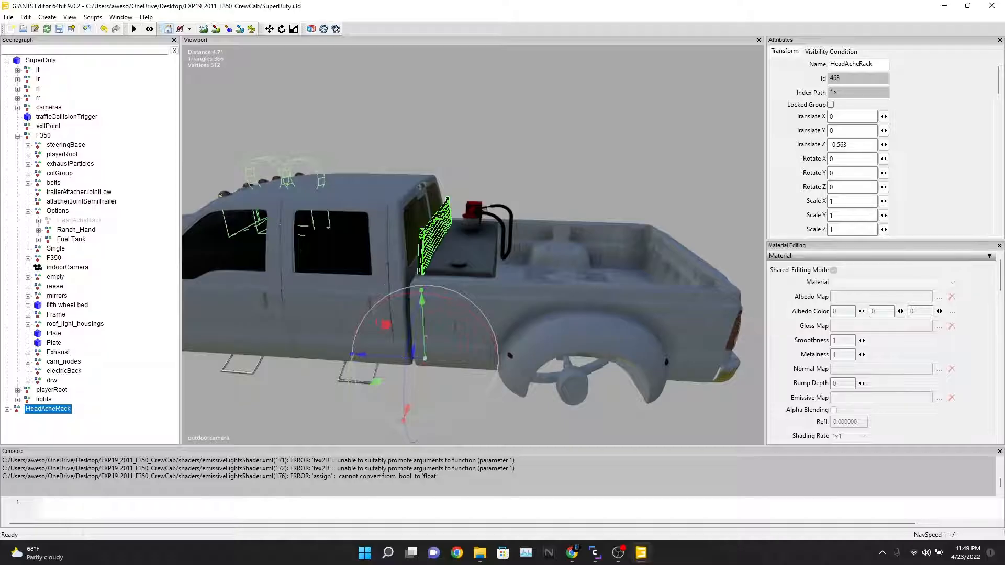
left_click_drag(422, 330, 421, 314)
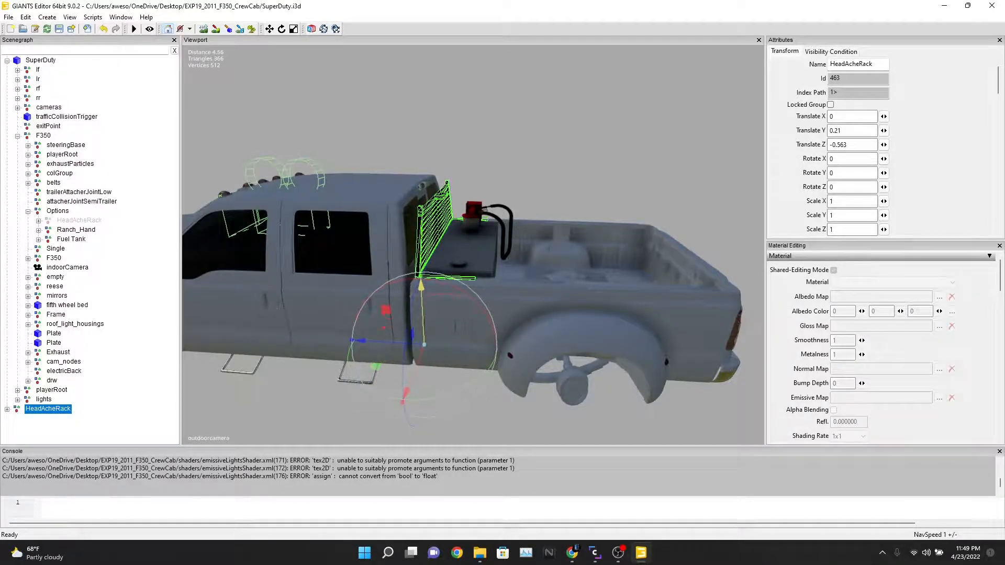
middle_click_drag(421, 314, 381, 335, "alt")
scroll(381, 335, "up", 5)
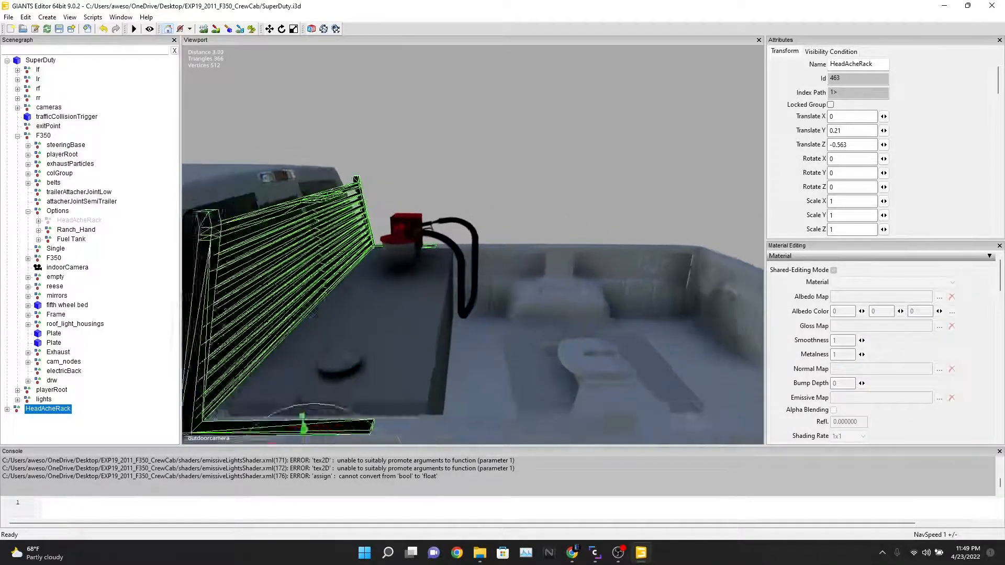
left_click_drag(313, 315, 421, 235, "alt")
scroll(424, 226, "down", 4)
middle_click_drag(424, 226, 436, 211, "alt")
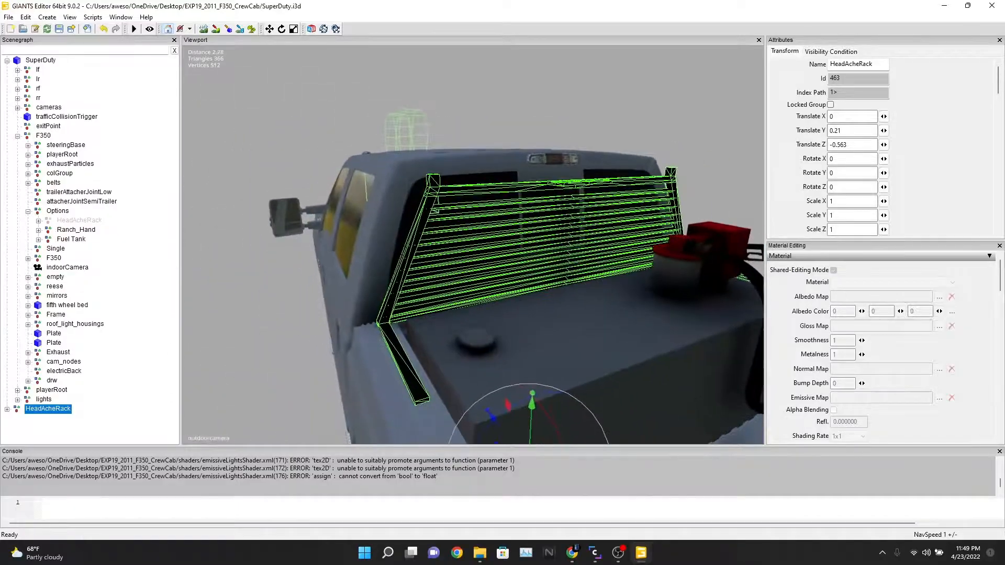
left_click_drag(436, 210, 402, 202, "alt")
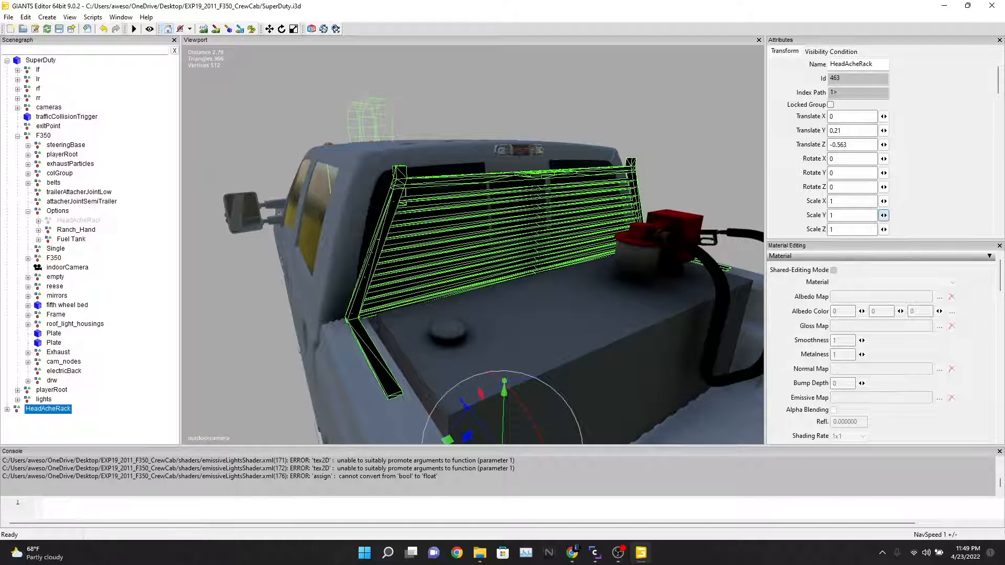
Widen the root-level HeadAcheRack by raising its X scale in small increments to 1.07
left_click(883, 201)
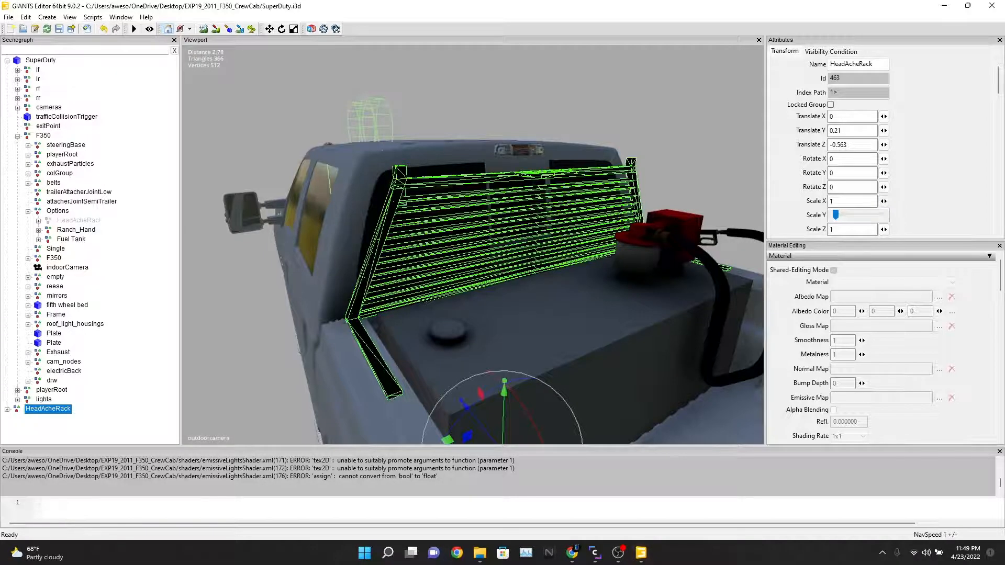
key("Right")
key("Right")
key("Right")
key("Right")
key("Right")
key("Right")
key("Right")
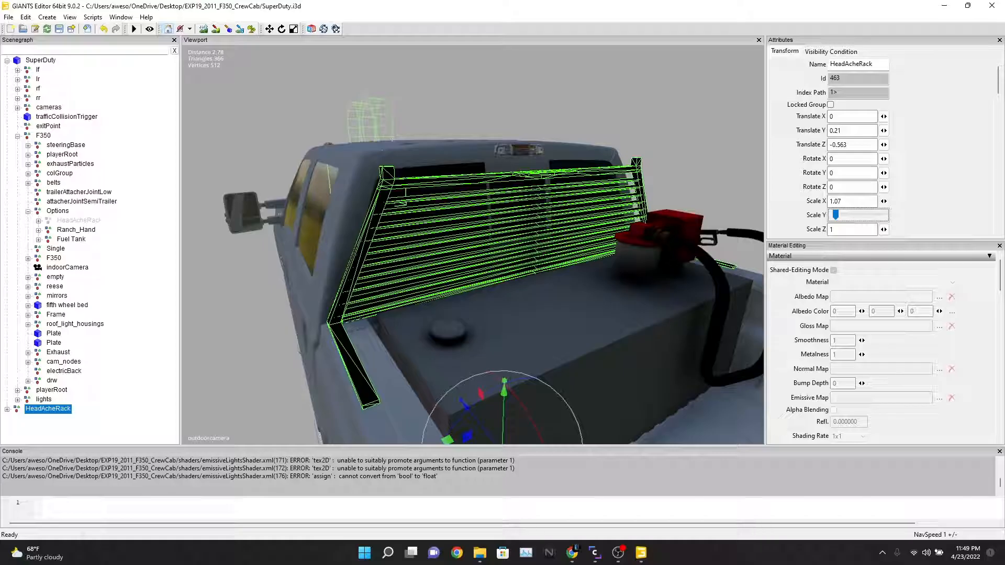
left_click(884, 201)
left_click(884, 229)
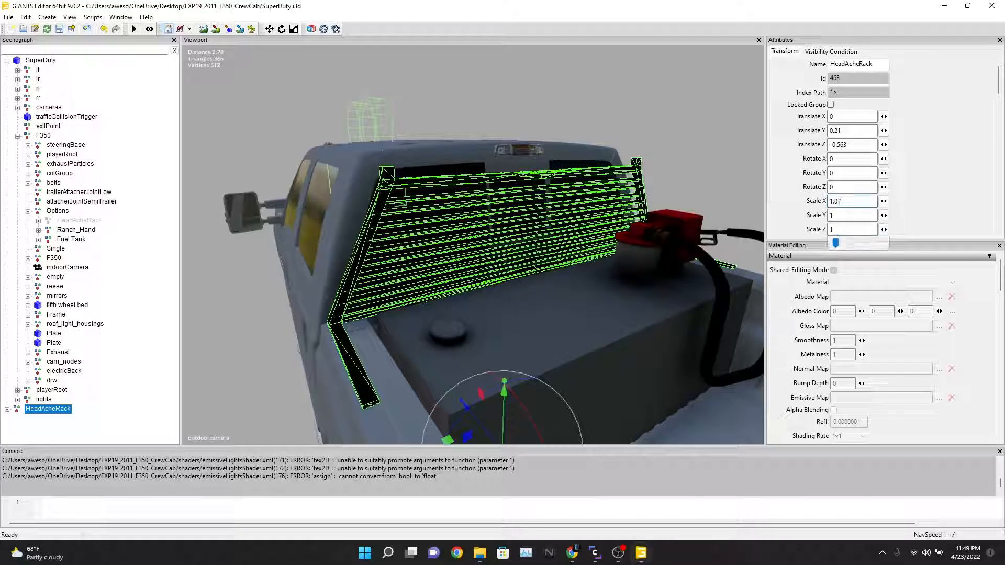
key("Right")
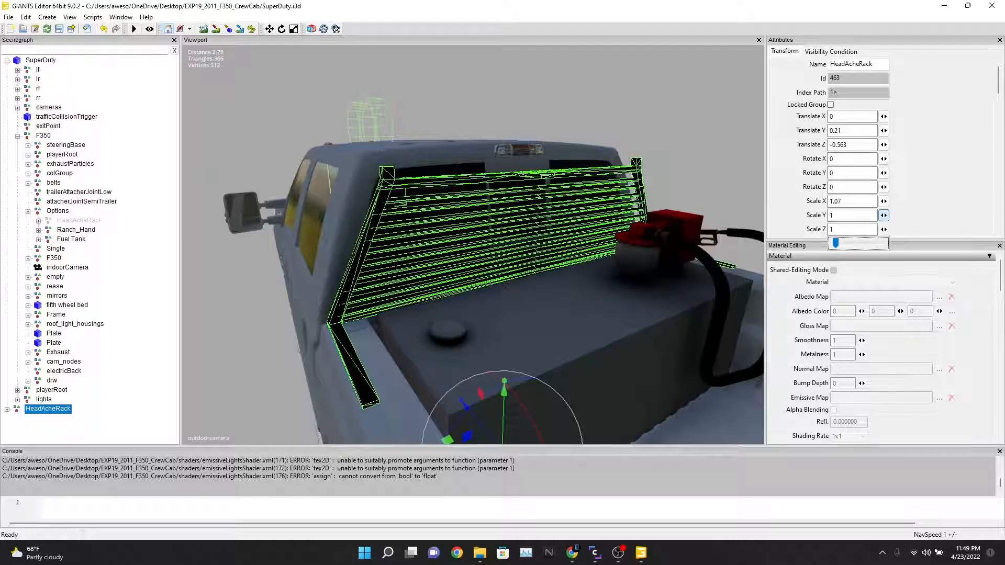
Make the root-level HeadAcheRack taller by raising its Y scale to 1.13
left_click(884, 215)
key("Right")
key("Right")
key("Right")
key("Right")
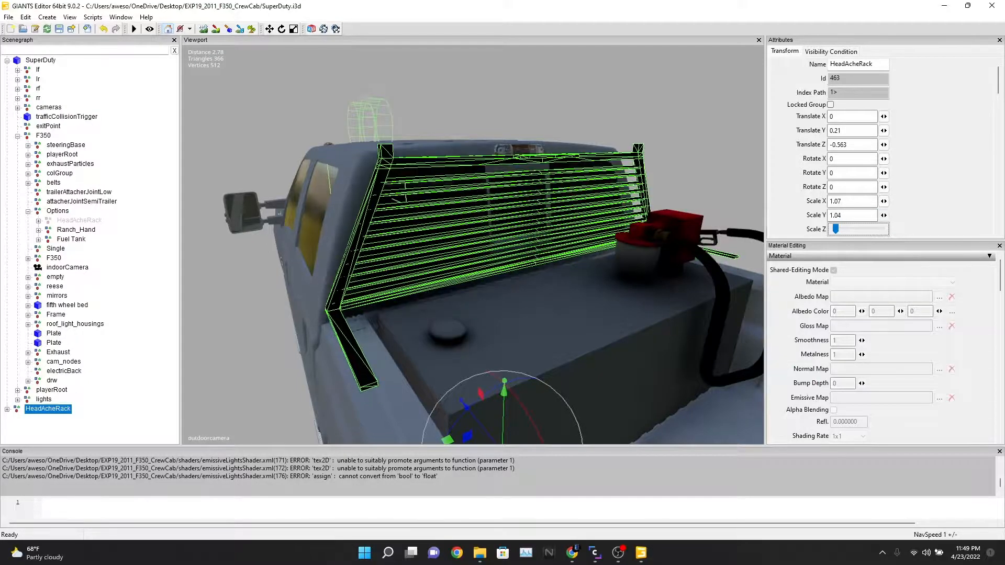
key("Right")
left_click_drag(549, 226, 461, 264, "alt")
scroll(351, 275, "down", 3)
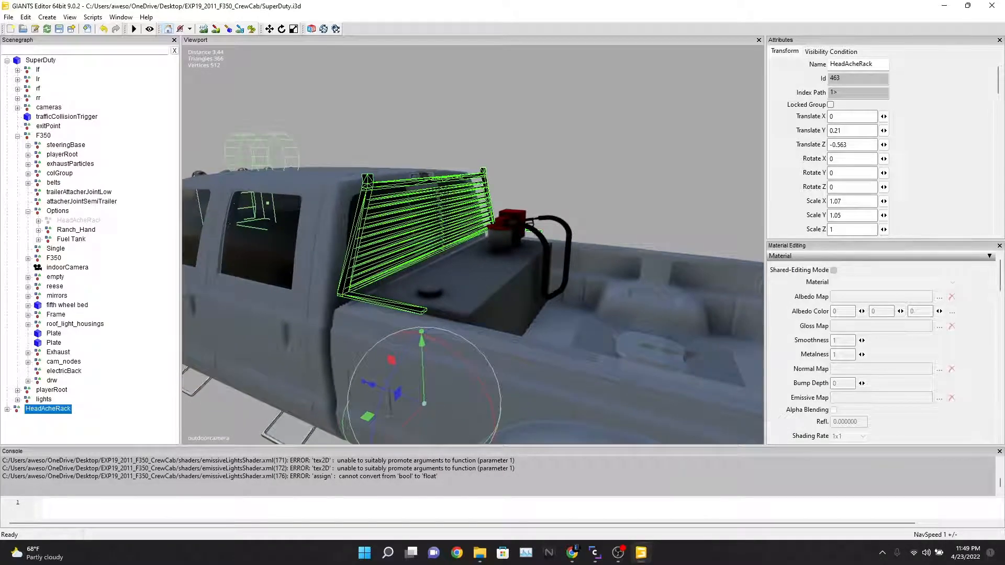
type("1.11")
key("Tab")
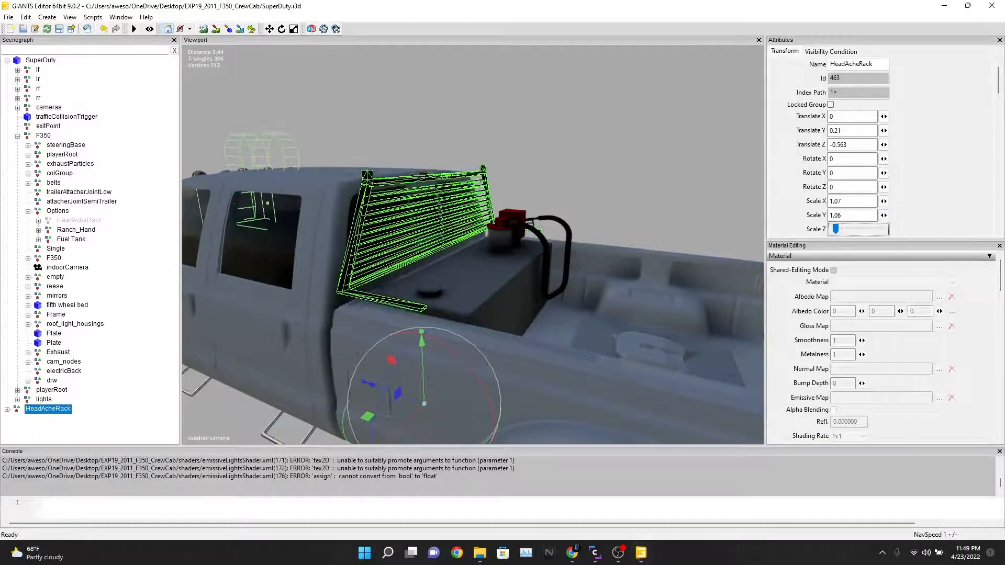
type("3")
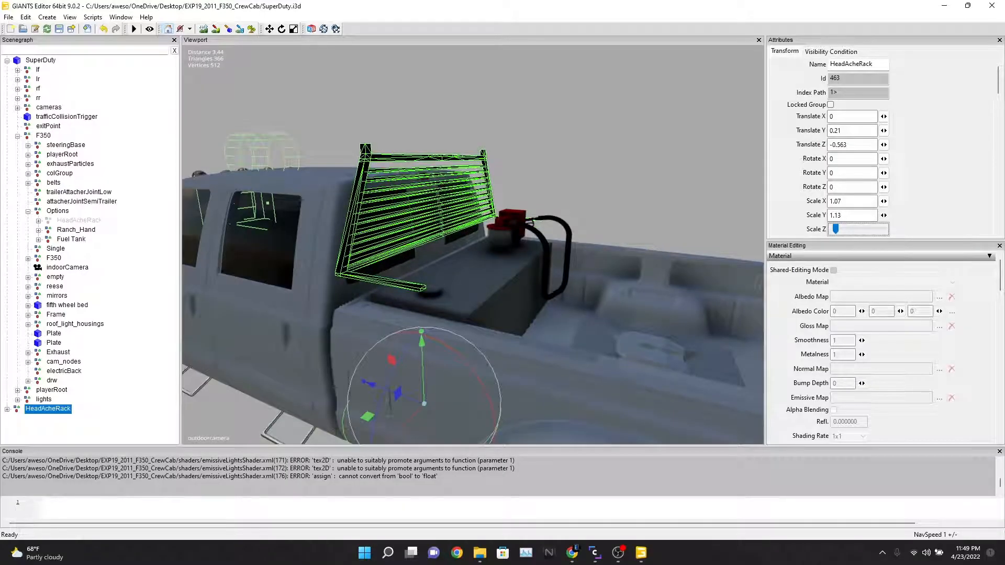
Lower the root-level HeadAcheRack along Y to about 0.031 so its feet rest on the bed rails, and deselect it
left_click_drag(421, 342, 422, 358)
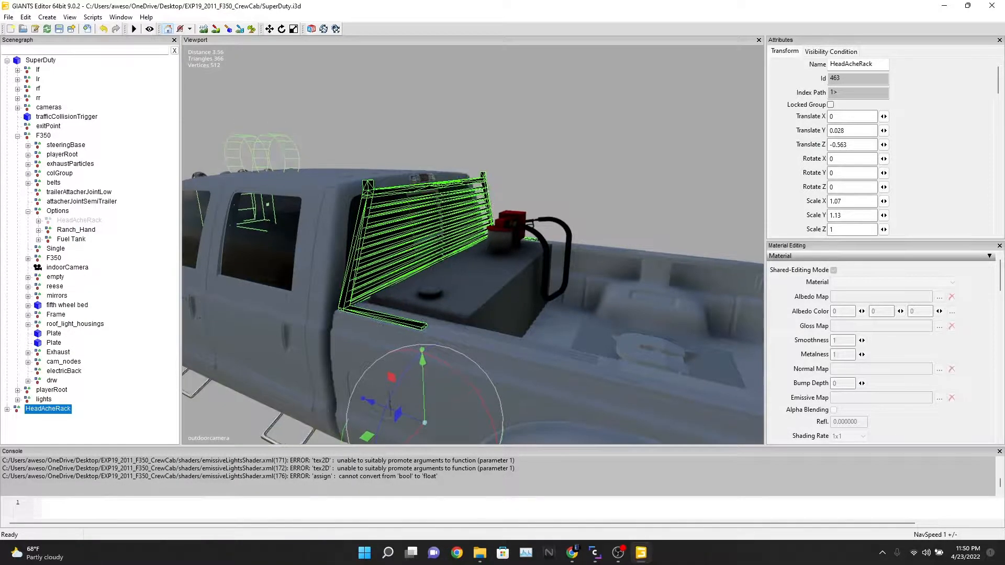
scroll(422, 359, "up", 5)
scroll(422, 359, "up", 2)
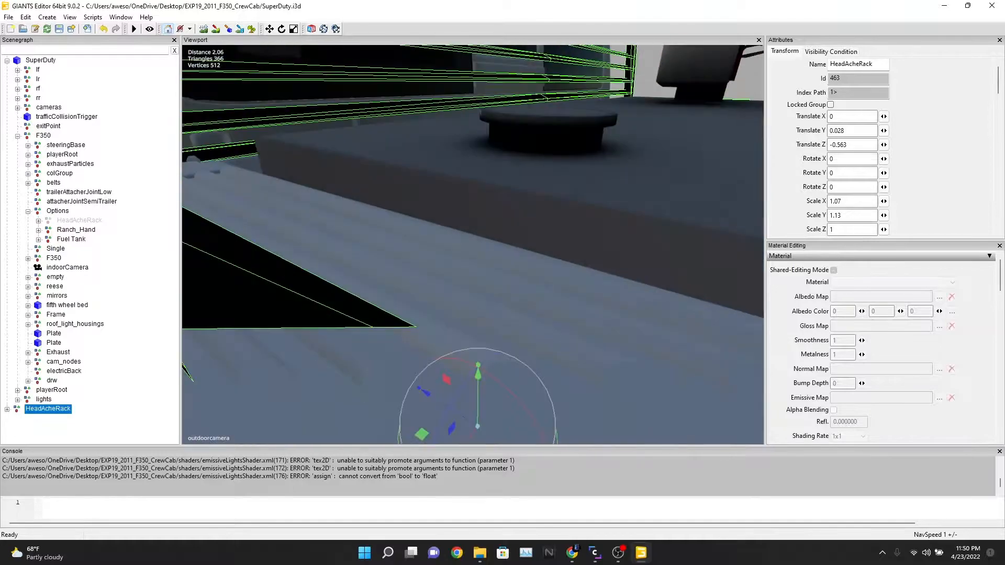
left_click_drag(422, 359, 409, 320, "alt")
scroll(408, 319, "down", 3)
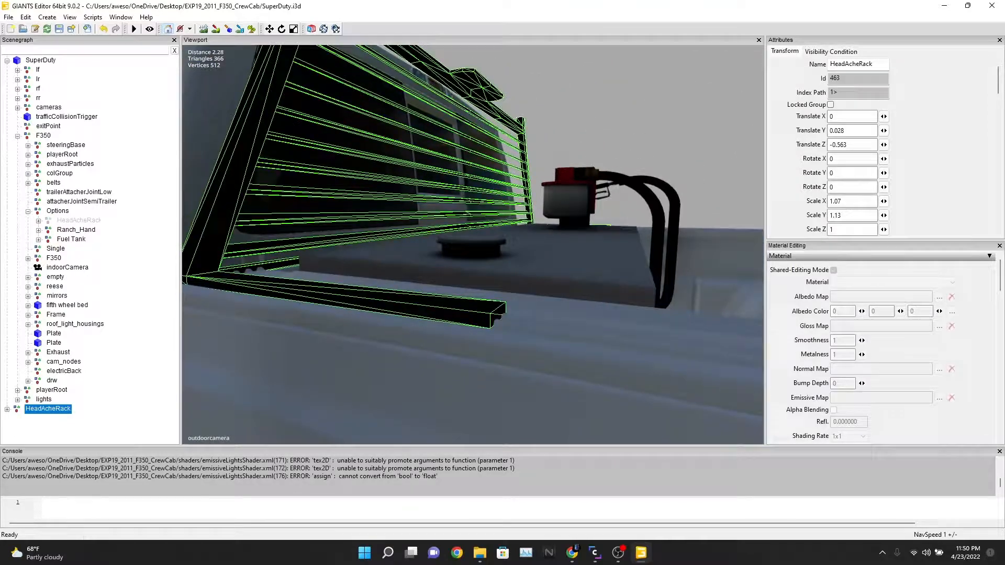
scroll(472, 245, "down", 3)
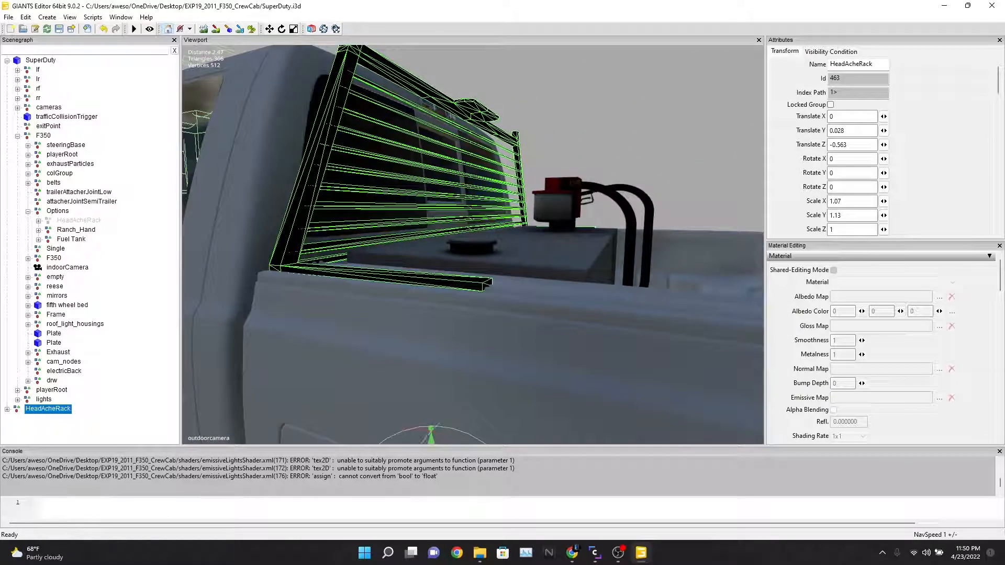
left_click_drag(431, 435, 431, 431)
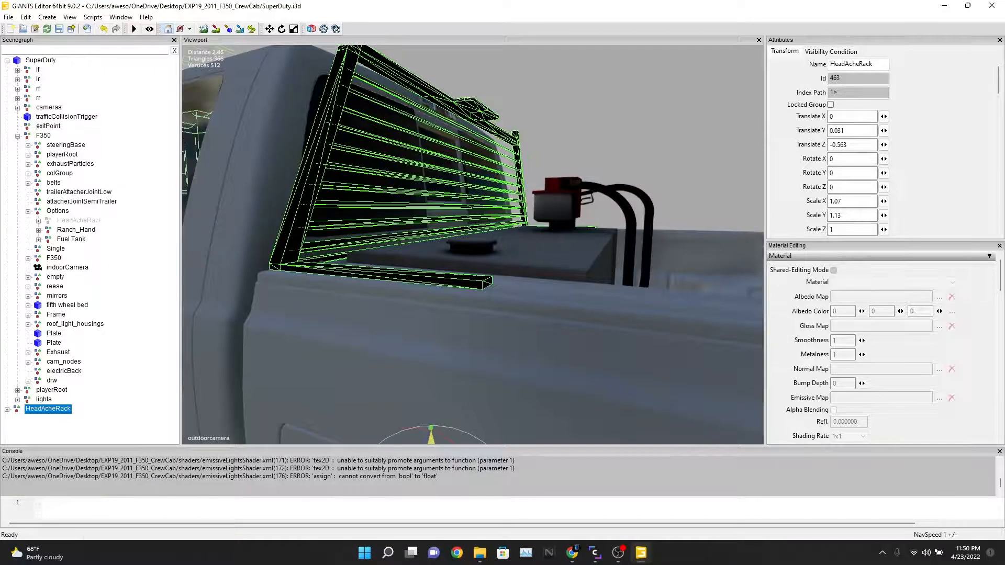
key("Escape")
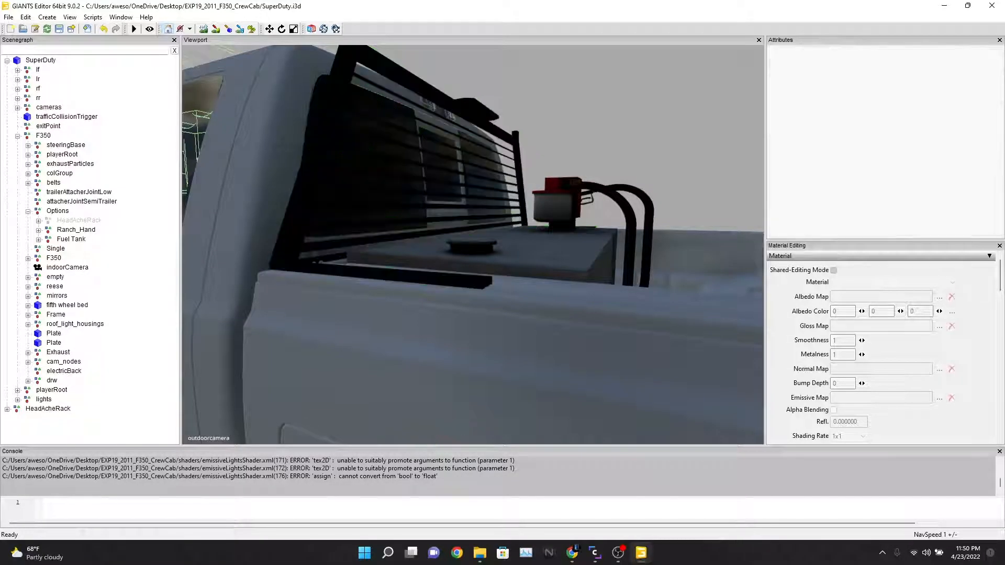
Inspect the gap between cab and rack from the side, and shift the root-level HeadAcheRack along Z to about -0.554
scroll(472, 245, "down", 10)
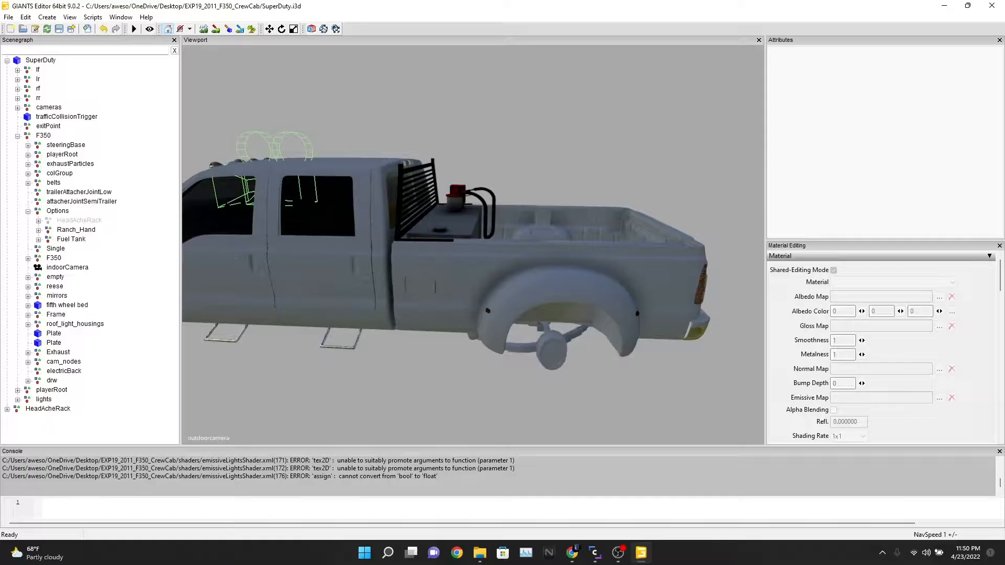
scroll(472, 245, "down", 5)
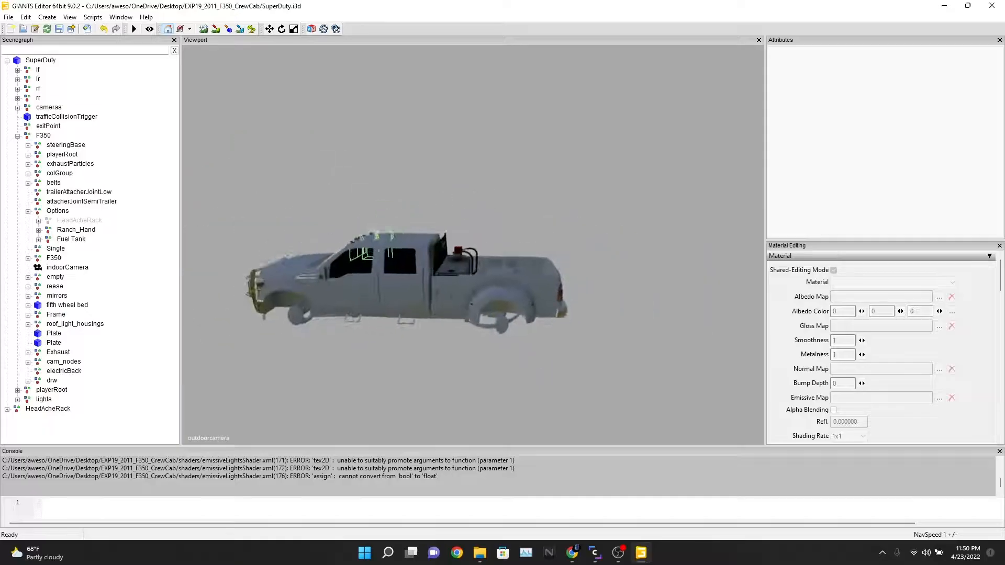
scroll(473, 245, "up", 8)
mouse_move(473, 244)
left_mouse_down("alt")
mouse_move(550, 225)
mouse_move(490, 248)
left_mouse_up("alt")
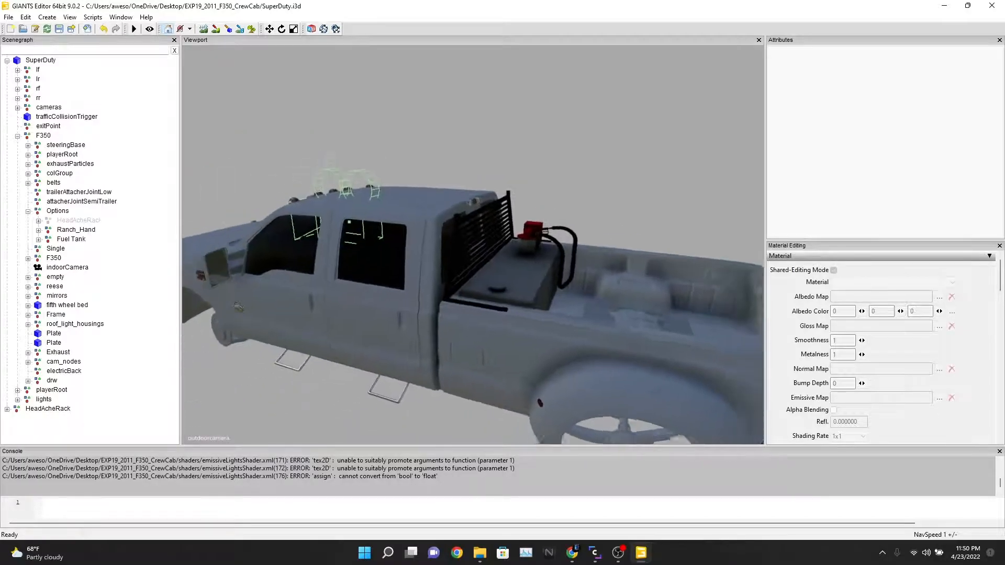
middle_click_drag(489, 249, 544, 252, "alt")
scroll(473, 244, "up", 5)
left_click_drag(473, 245, 549, 225, "alt")
scroll(473, 244, "down", 3)
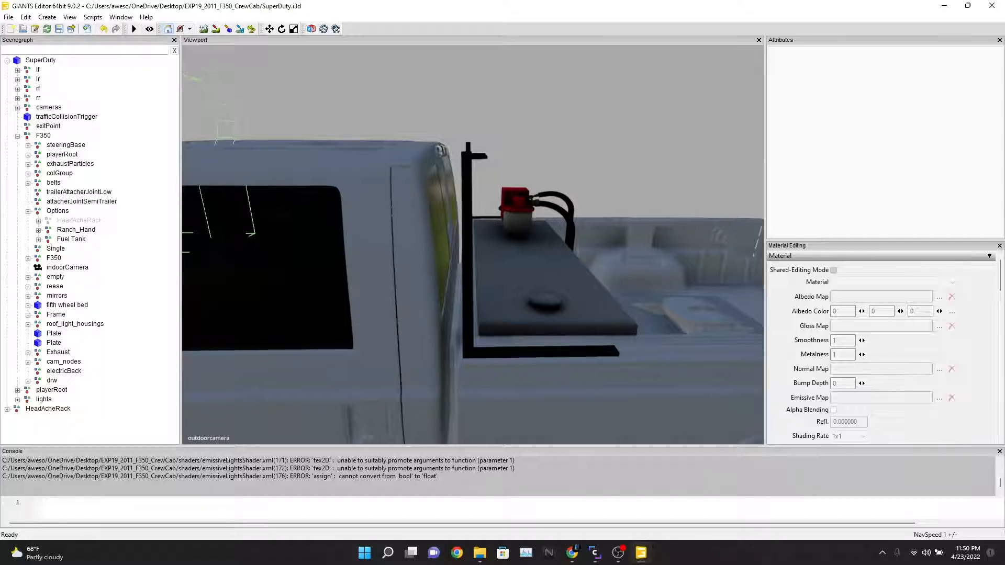
left_click(468, 235)
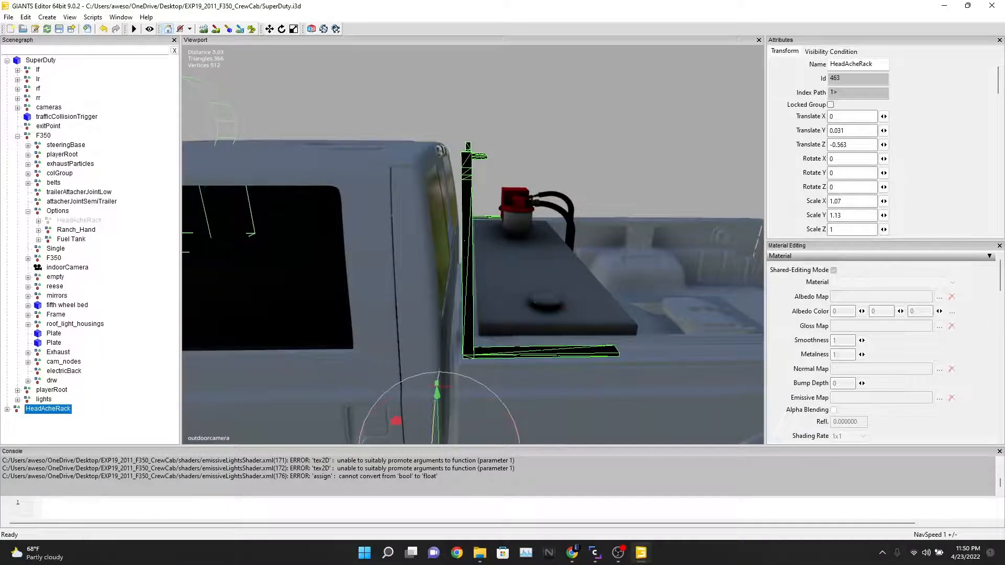
scroll(473, 245, "down", 2)
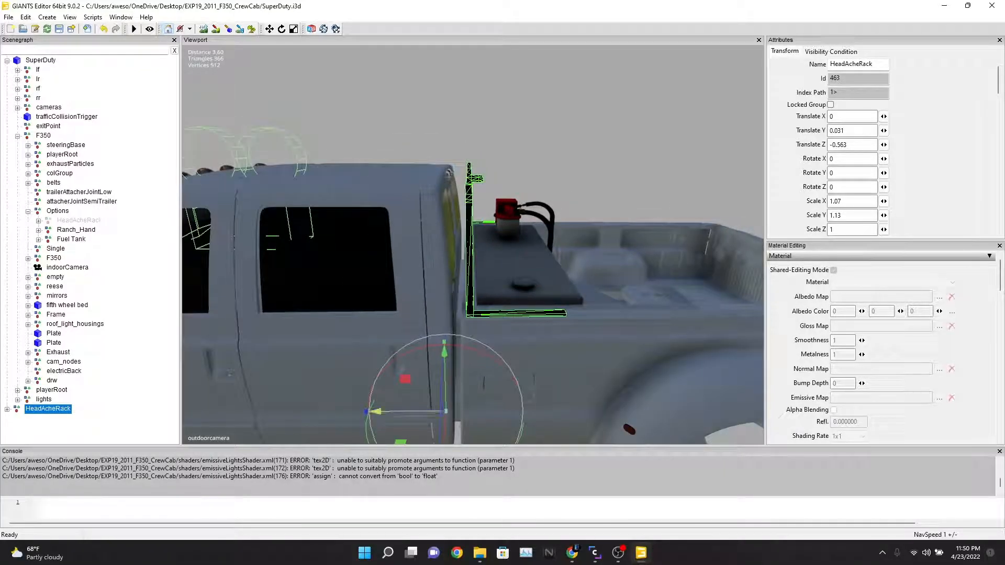
left_click_drag(376, 411, 374, 412)
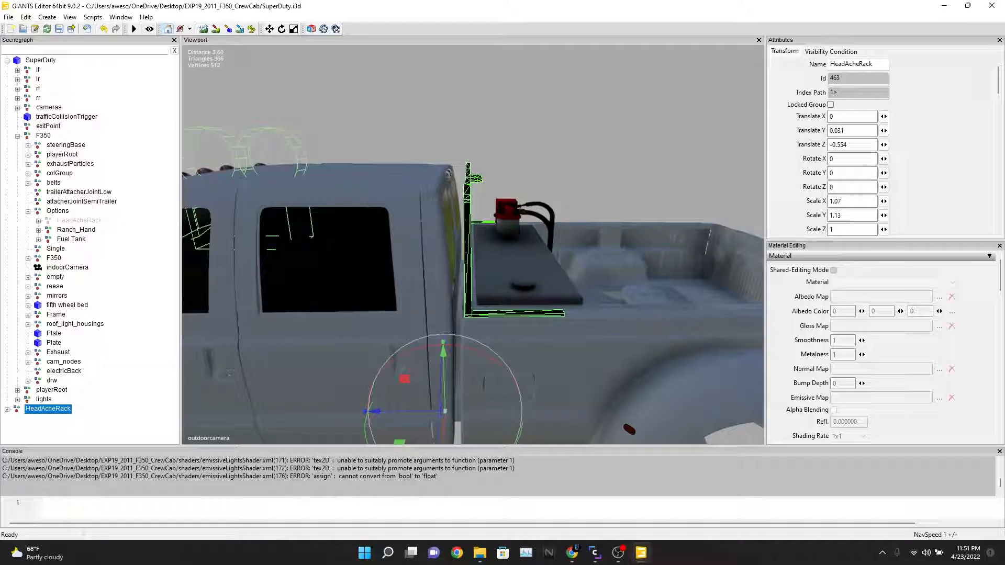
Try to paste a copy of the root-level HeadAcheRack into the Options group, and delete the pasted copy
key("alt+e")
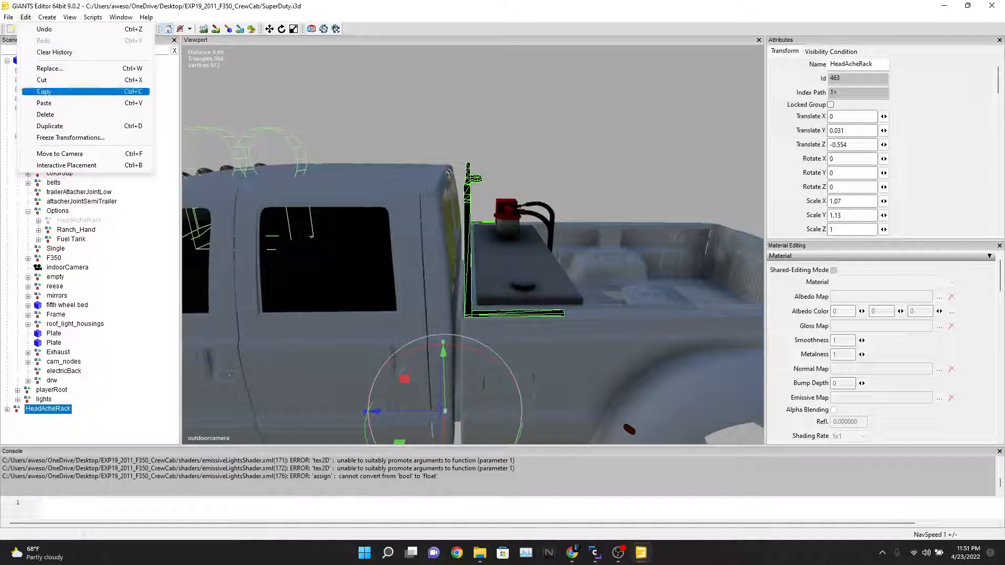
left_click(44, 91)
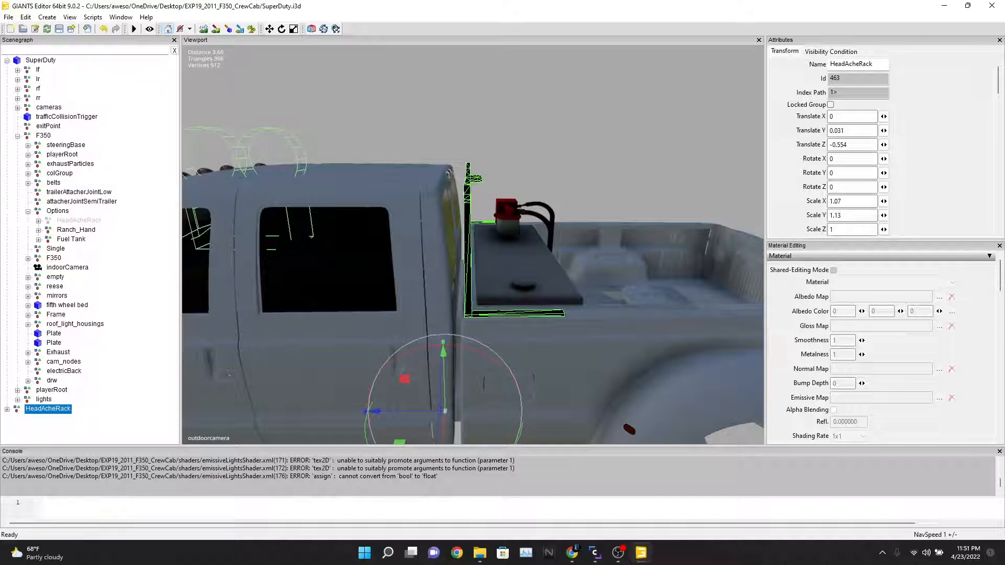
left_click(58, 210)
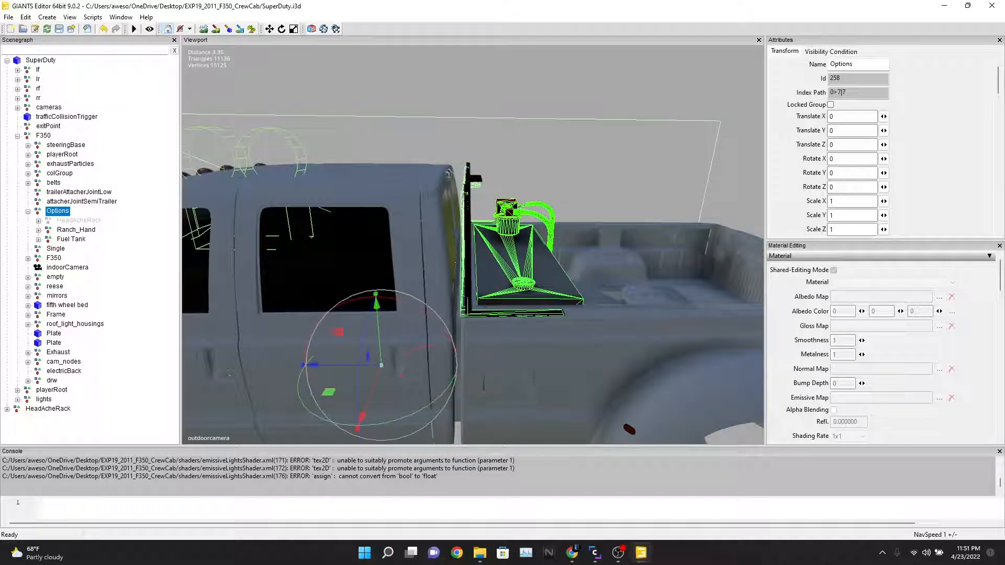
left_click(47, 409)
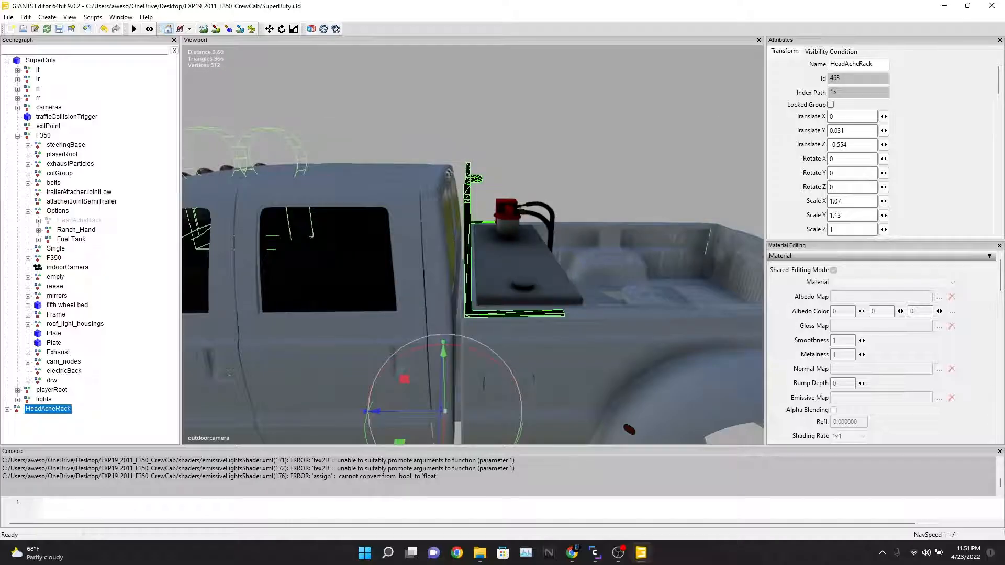
scroll(880, 141, "down", 3)
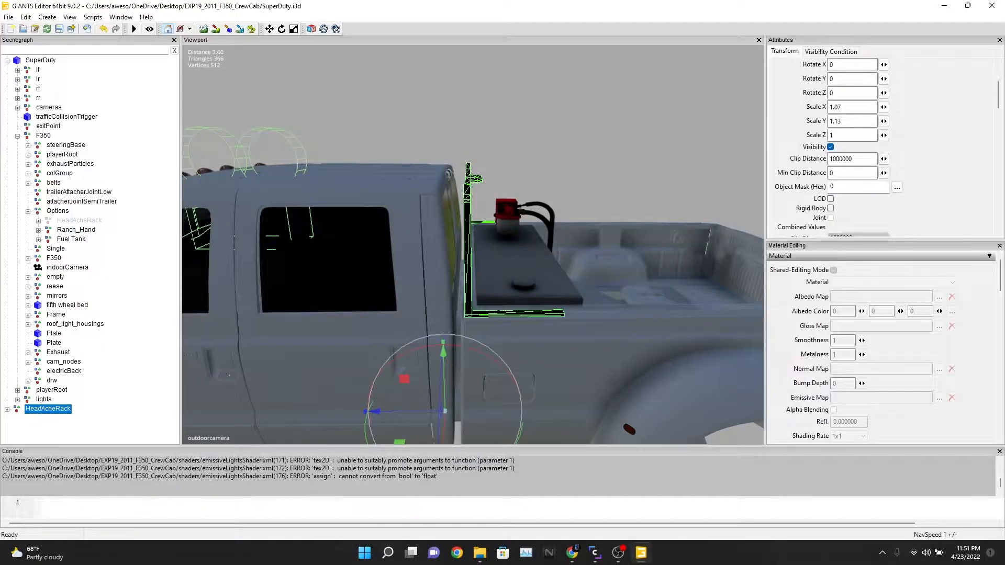
left_click(57, 211)
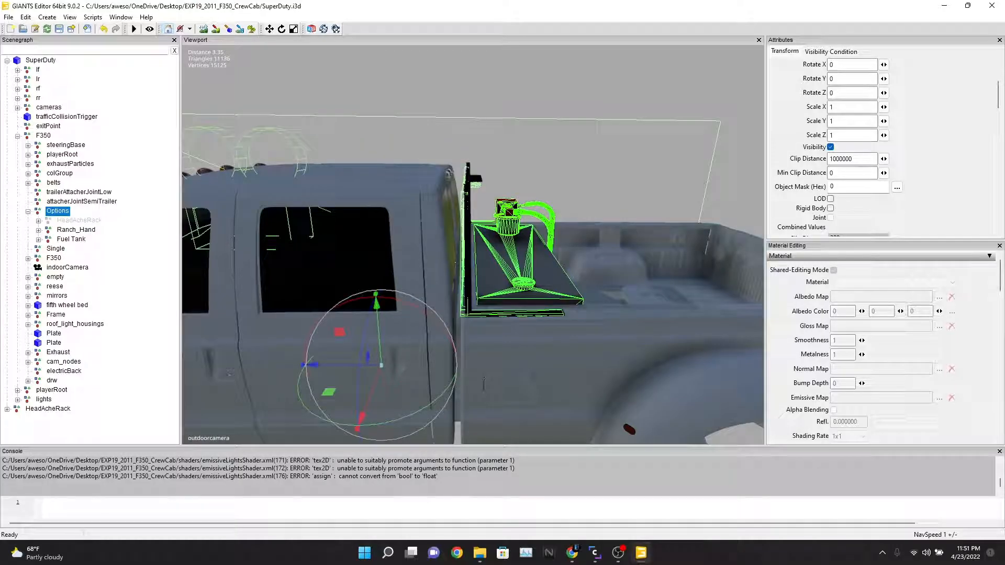
left_click(25, 17)
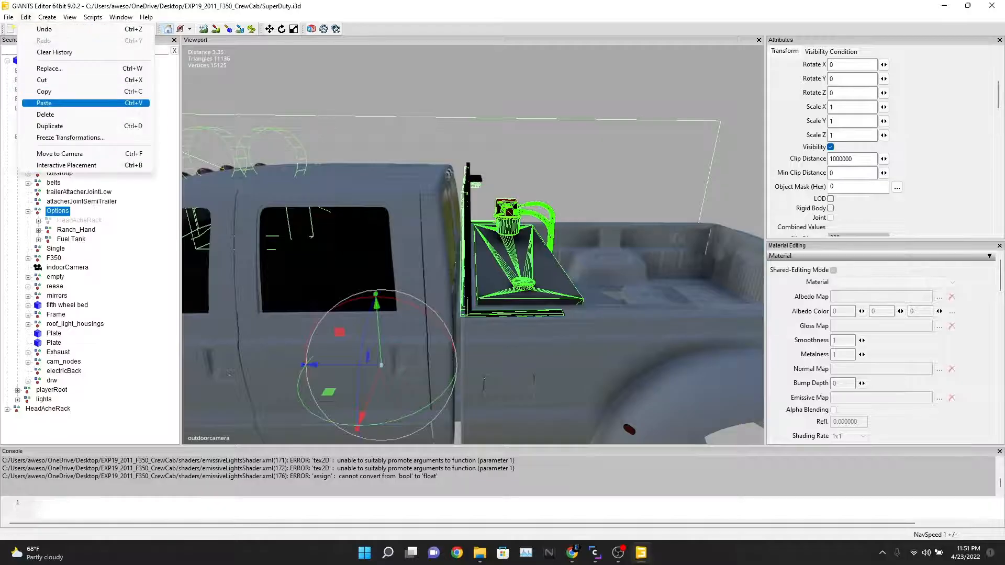
left_click(45, 104)
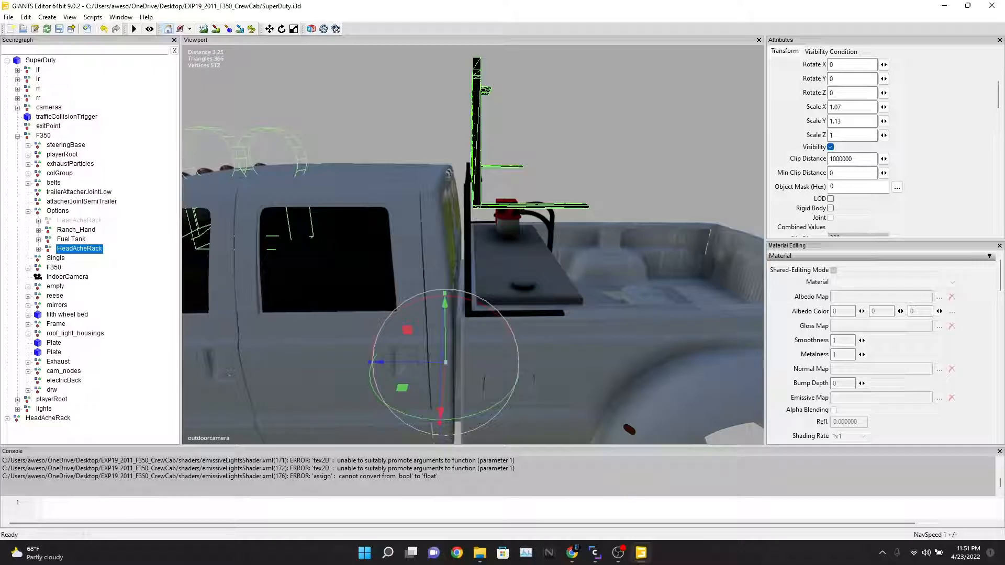
key("Delete")
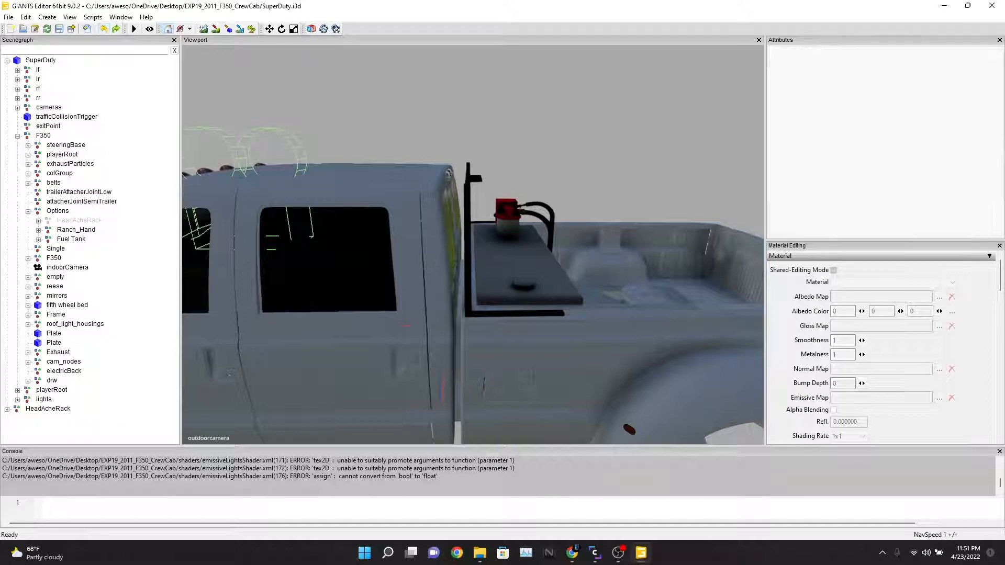
Move the root-level HeadAcheRack itself into the Options group under F350, and check its placement behind the cab
left_click(48, 409)
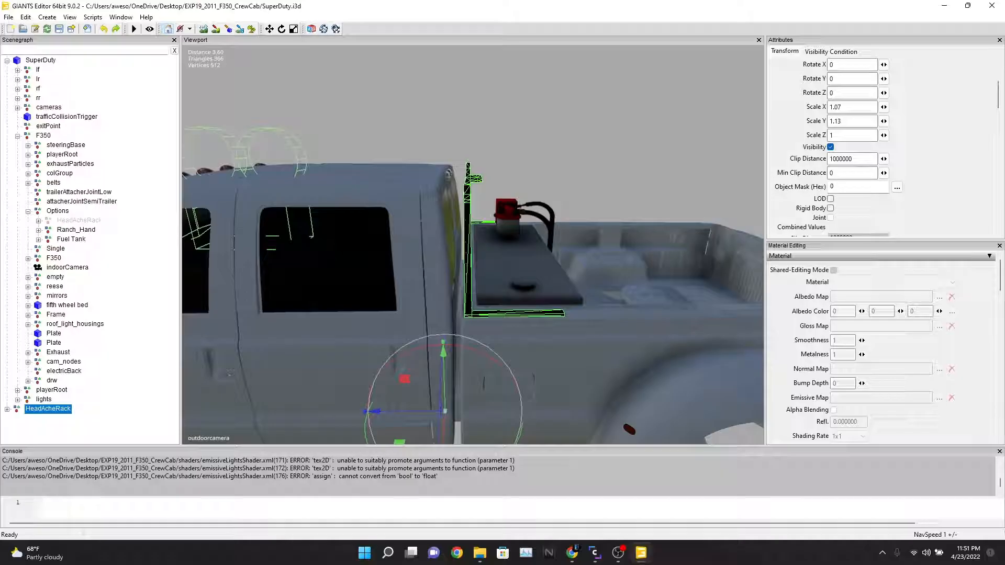
left_click_drag(48, 409, 57, 210)
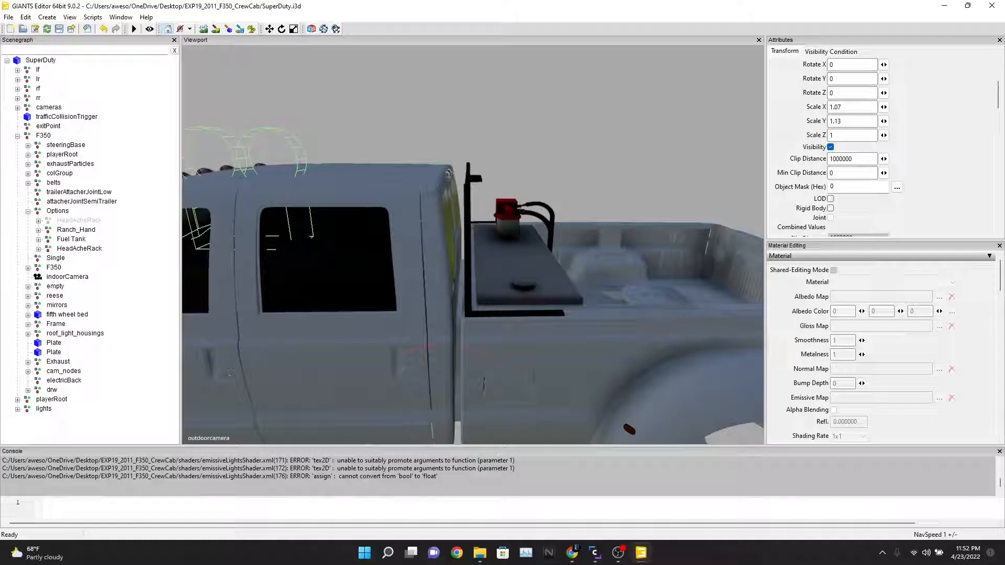
left_click(79, 249)
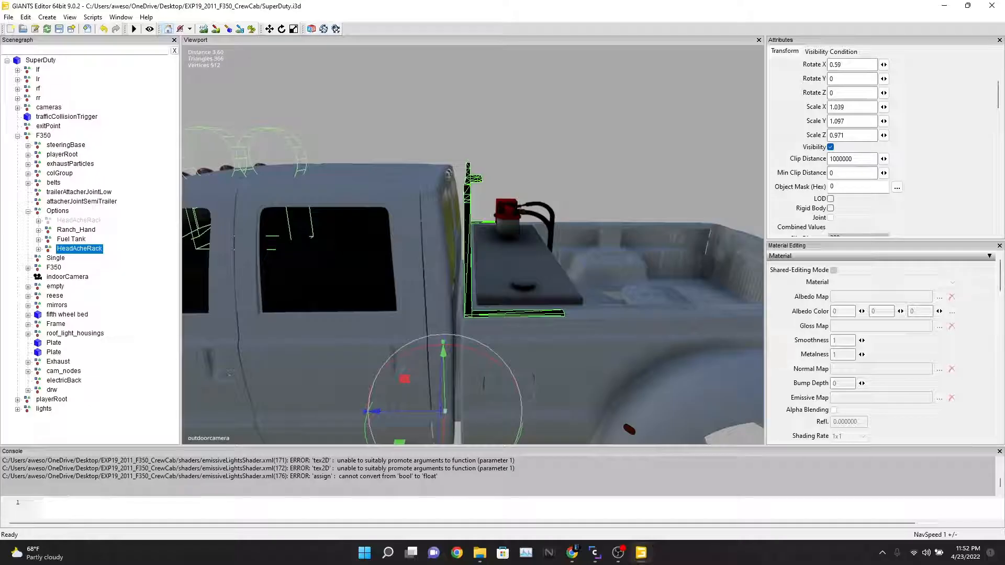
left_click_drag(418, 251, 327, 254, "alt")
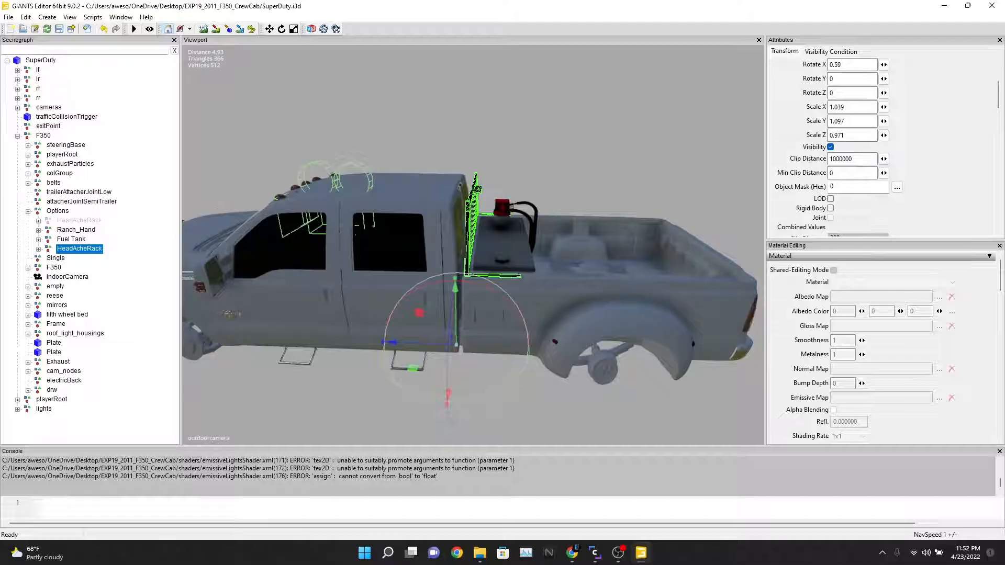
left_click_drag(327, 254, 390, 257, "alt")
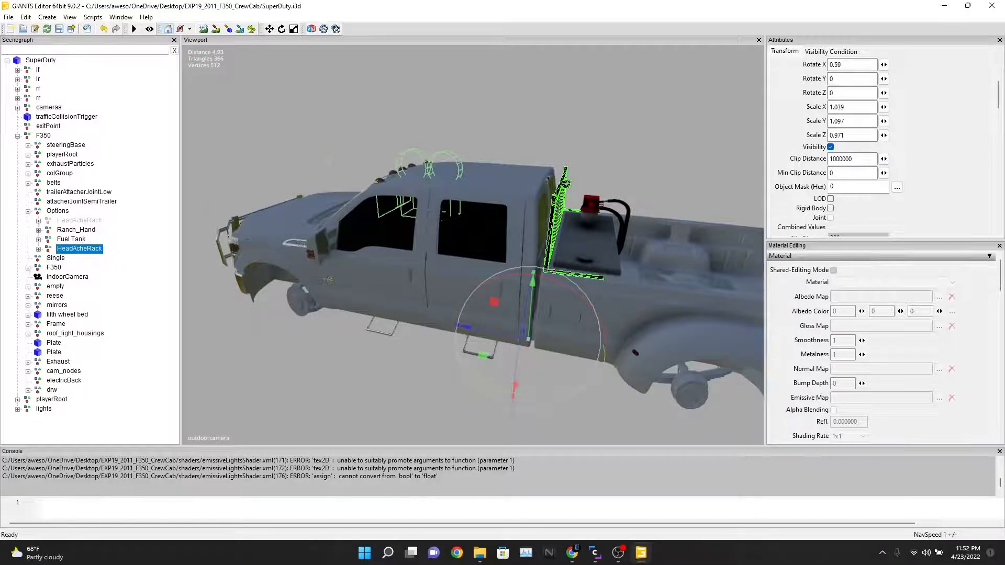
left_click_drag(502, 261, 439, 256, "alt")
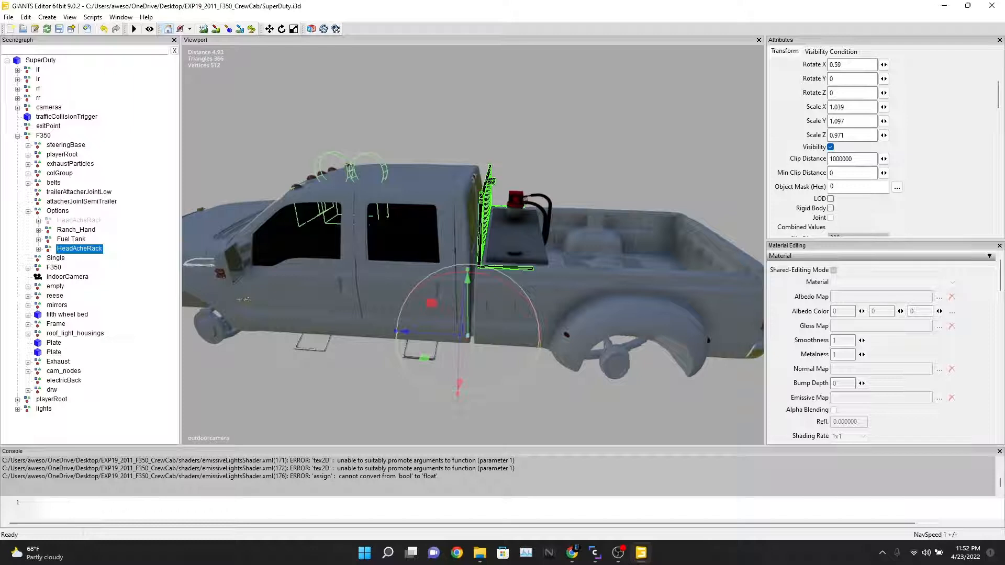